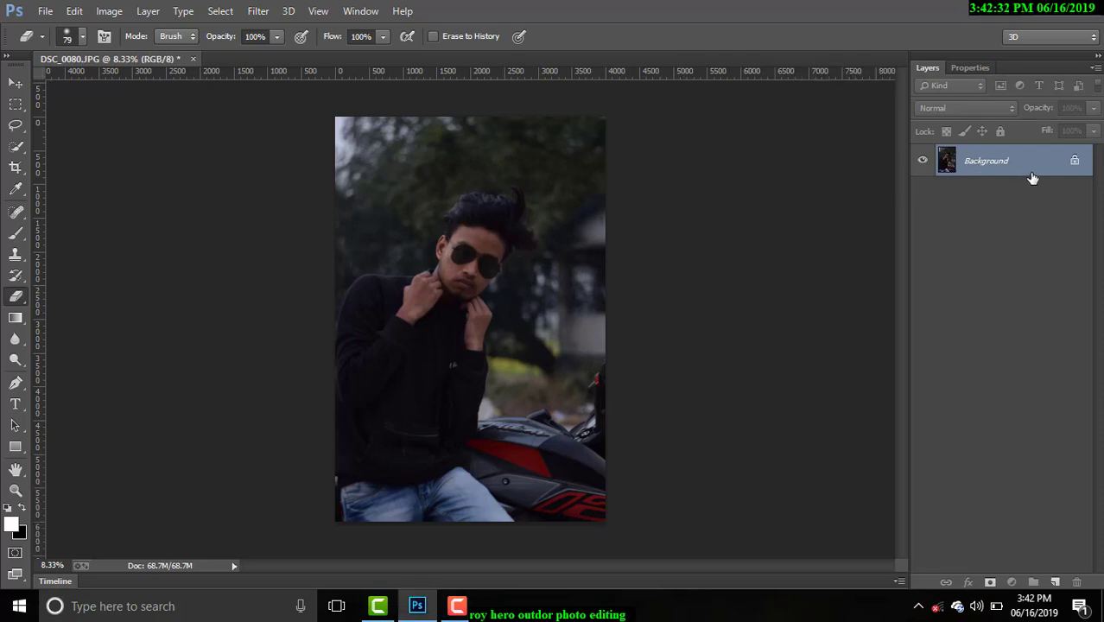
Duplicate the Background layer into a Background copy layer
drag(1033, 178, 1056, 582)
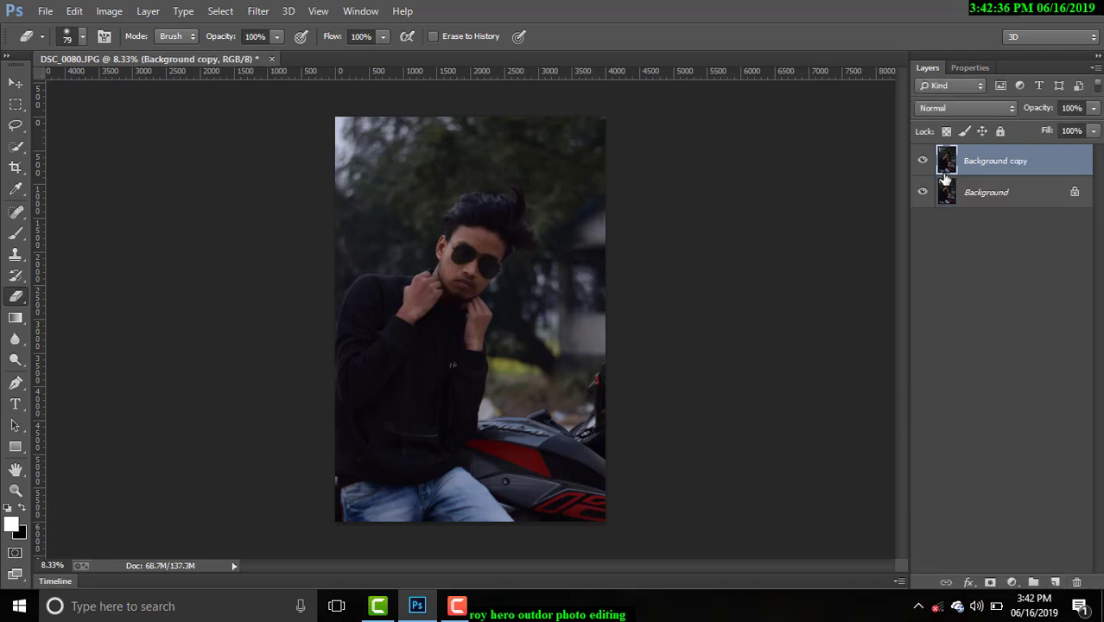
click(270, 17)
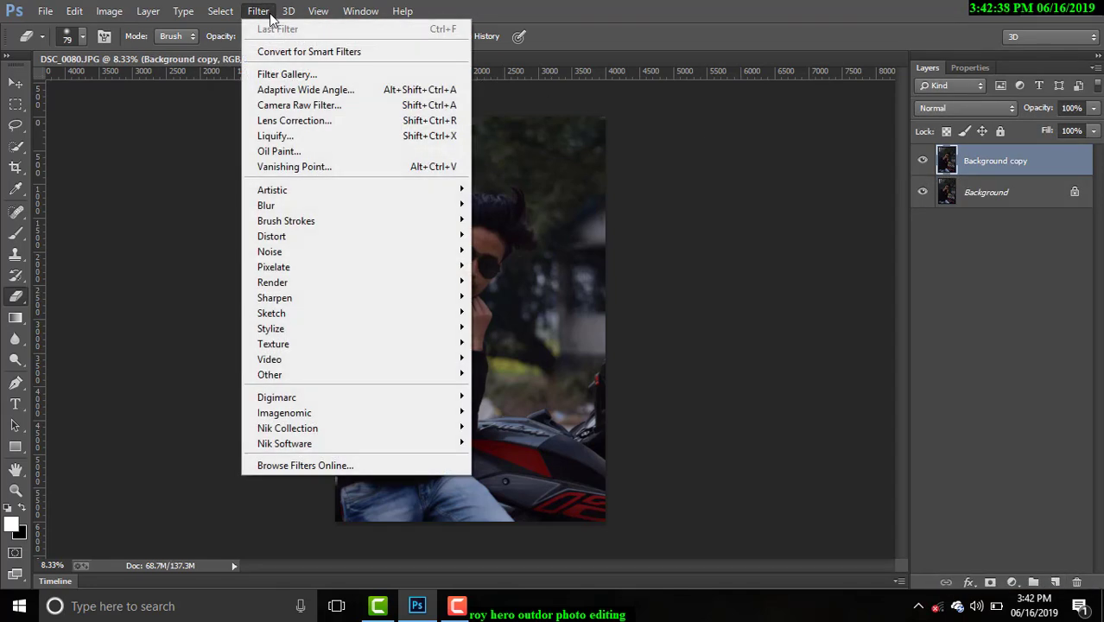
Apply the Camera Raw Filter to the copy and set Exposure to +1.00
click(270, 105)
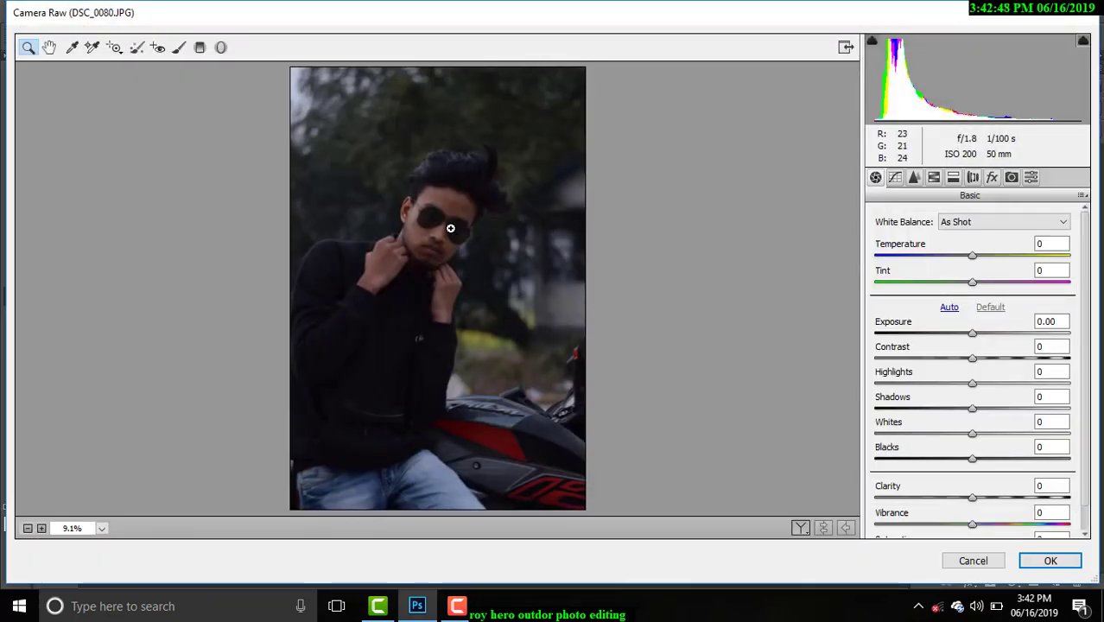
click(974, 335)
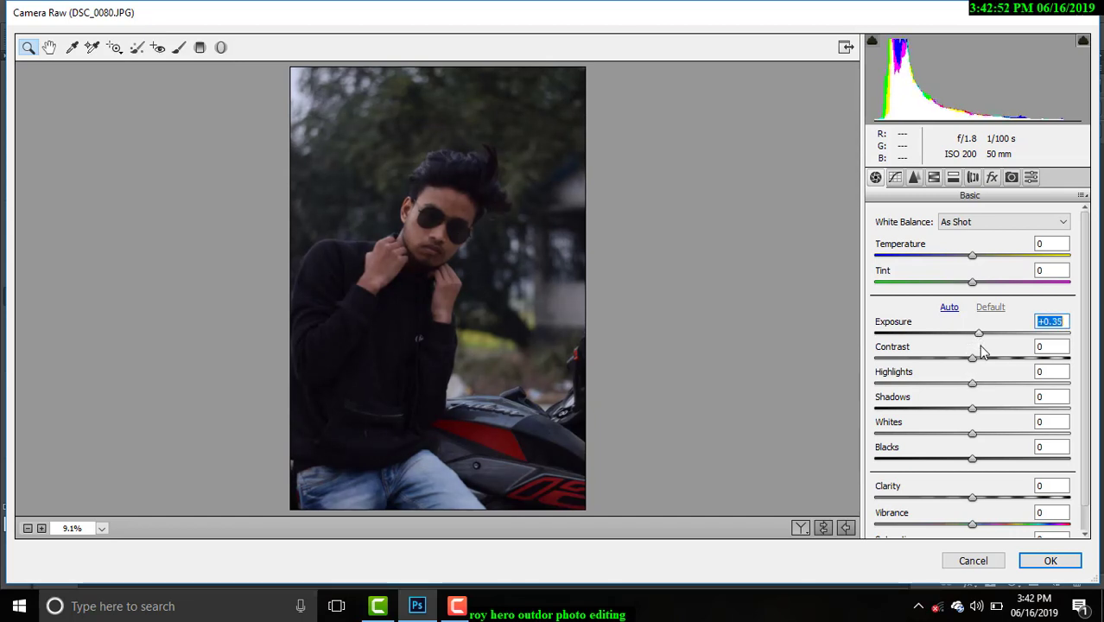
drag(974, 337, 994, 355)
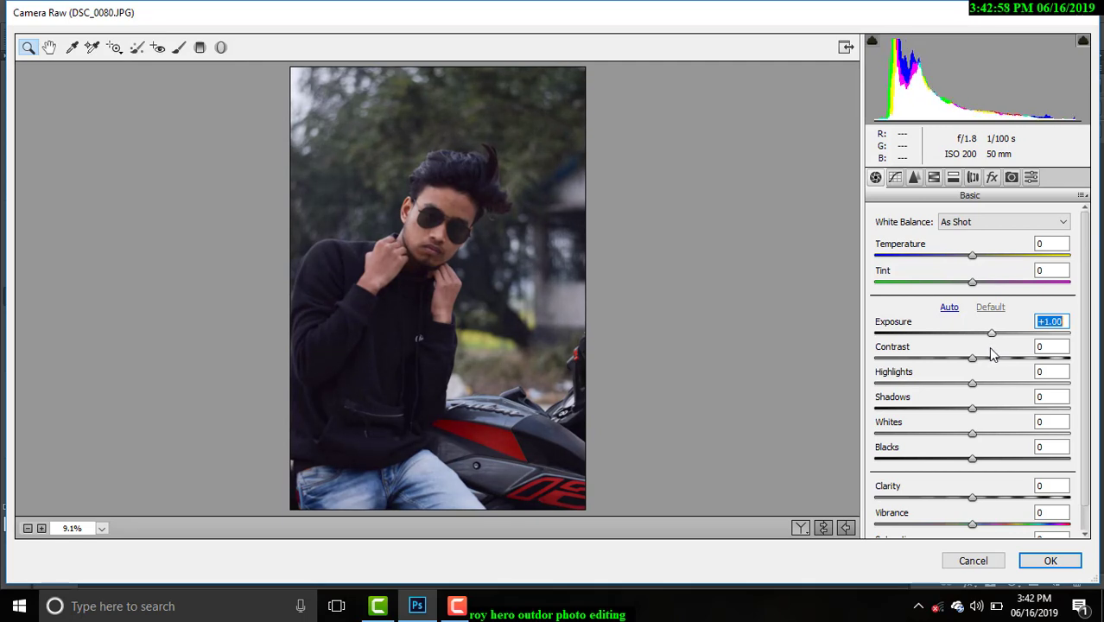
key(Down)
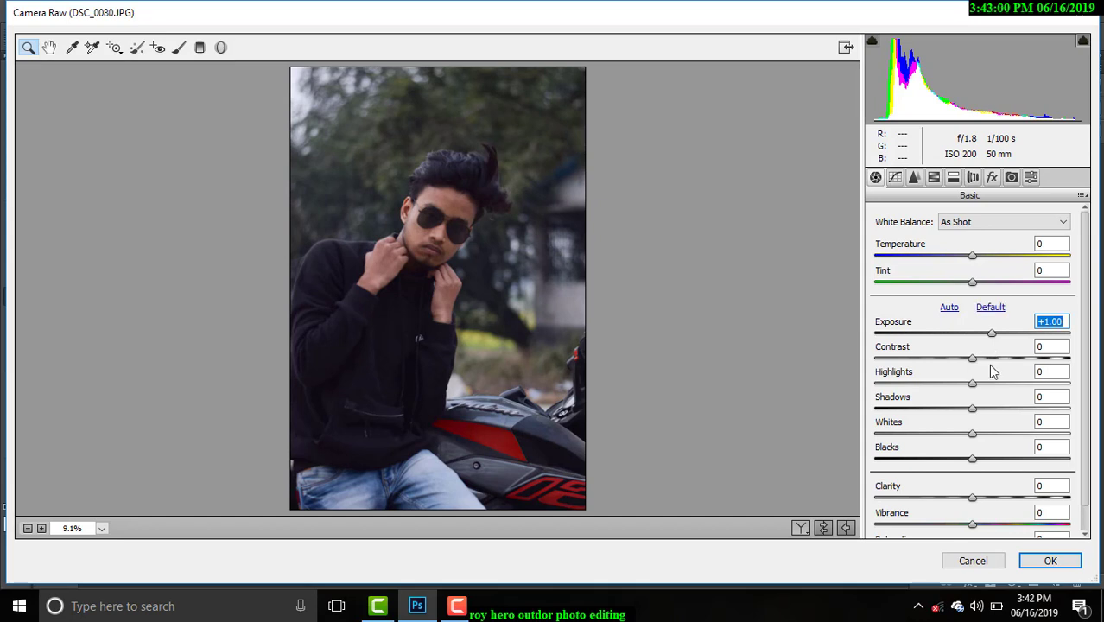
Set Shadows +38, Highlights +19, Whites +8, Blacks -2 and Vibrance +23
mouse_move(988, 410)
mouse_down()
mouse_move(1070, 398)
mouse_move(1021, 424)
mouse_up()
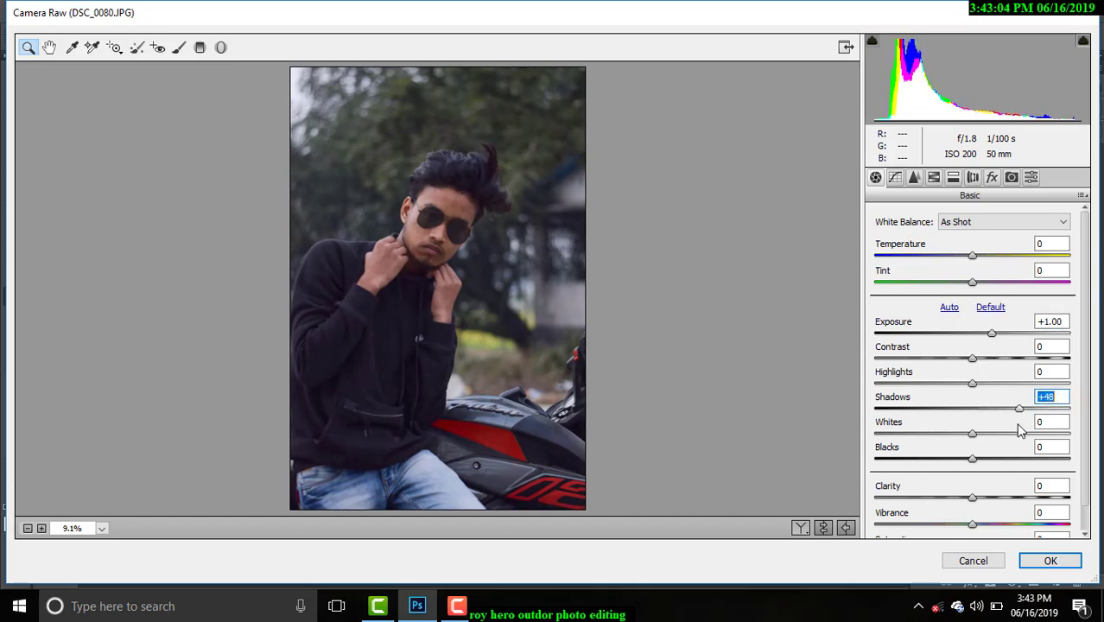
drag(981, 387, 1005, 384)
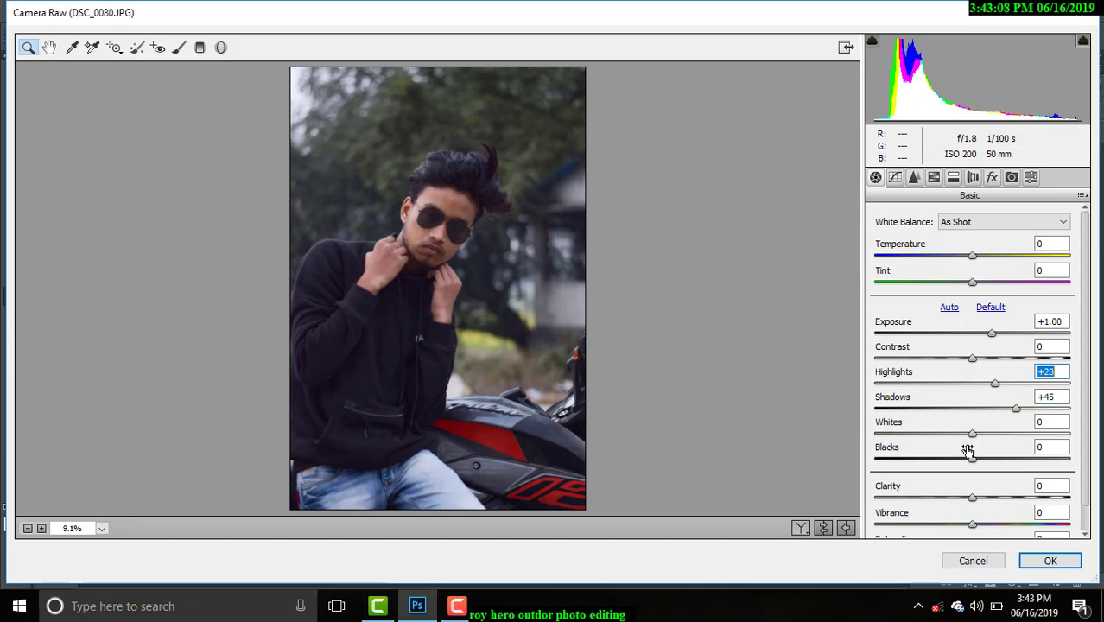
drag(973, 458, 969, 458)
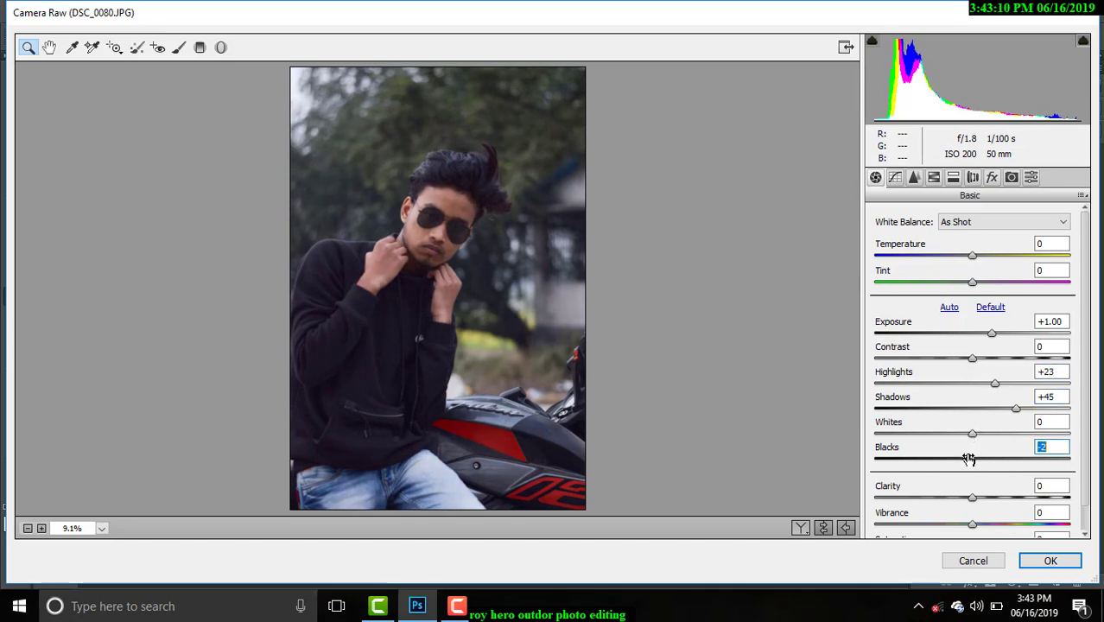
mouse_move(996, 384)
mouse_down()
mouse_move(1005, 406)
mouse_move(993, 384)
mouse_up()
drag(973, 433, 985, 434)
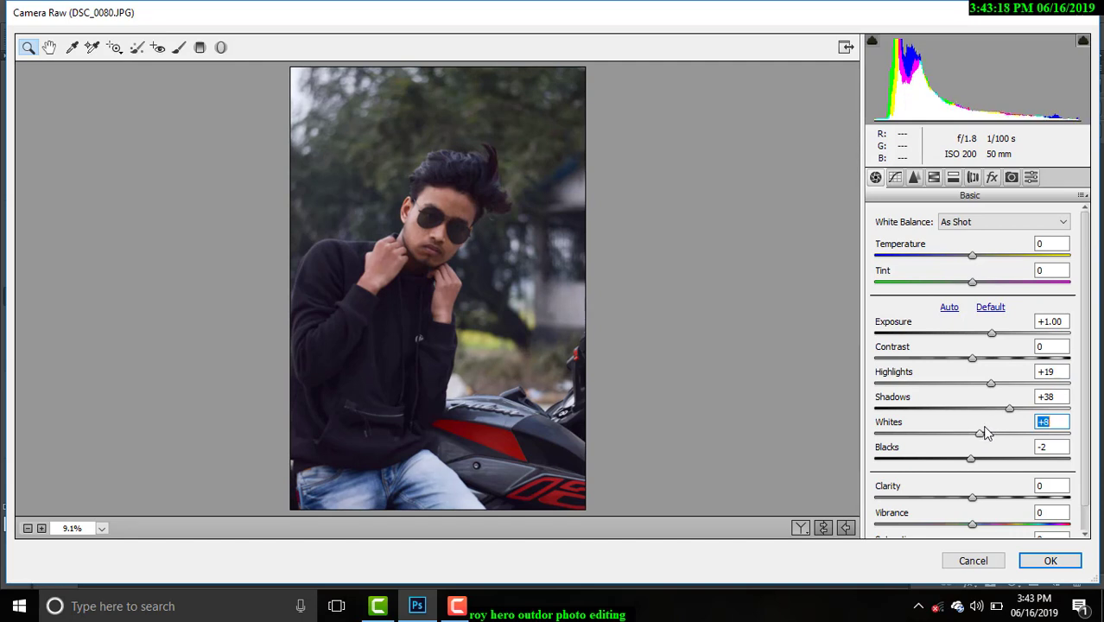
drag(990, 526, 994, 524)
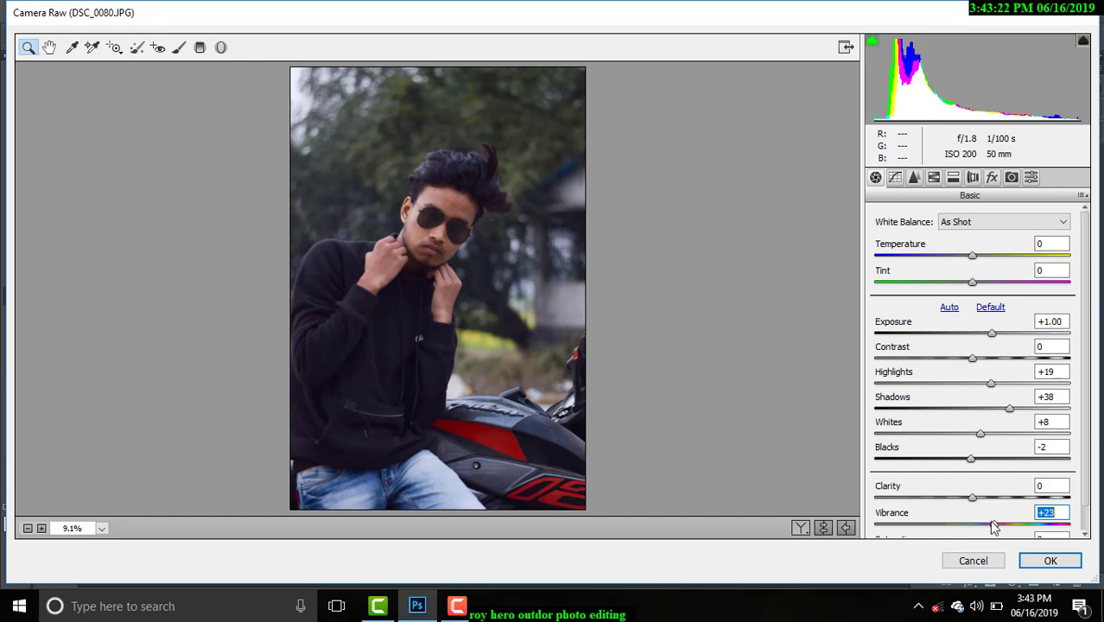
Browse the Camera Raw adjustment panels, ending on Camera Calibration
click(915, 182)
click(934, 179)
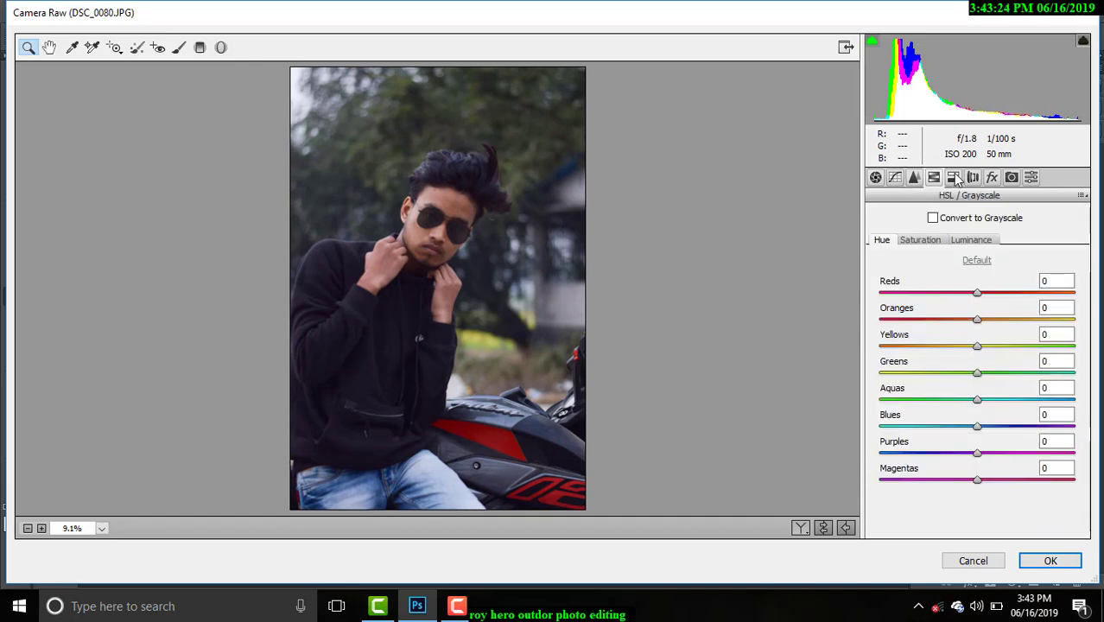
click(954, 178)
click(935, 178)
click(895, 177)
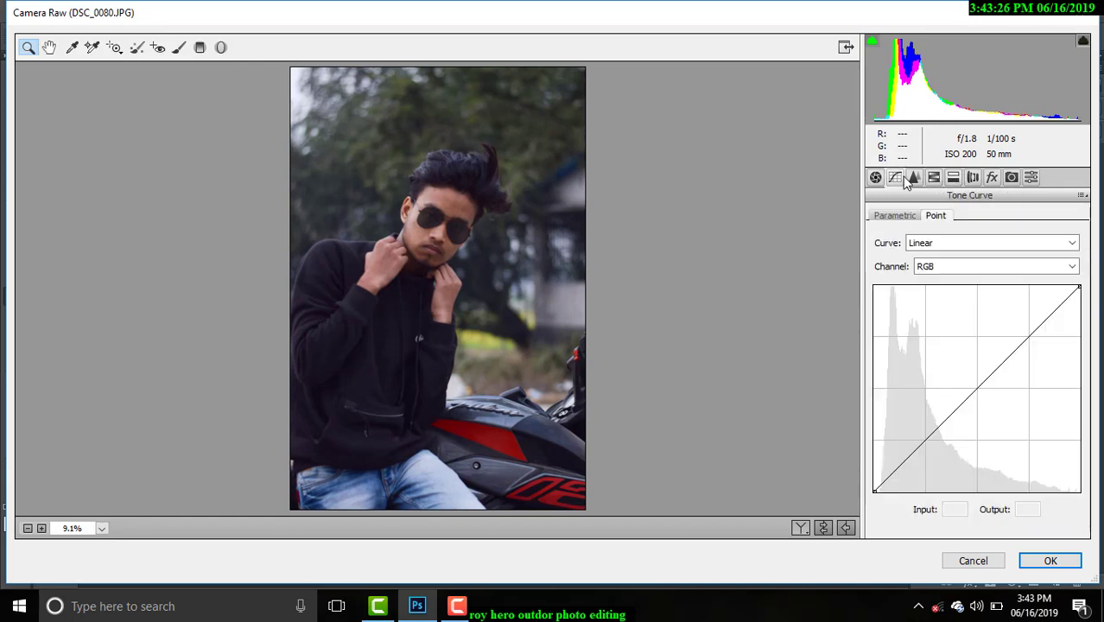
click(915, 177)
click(954, 179)
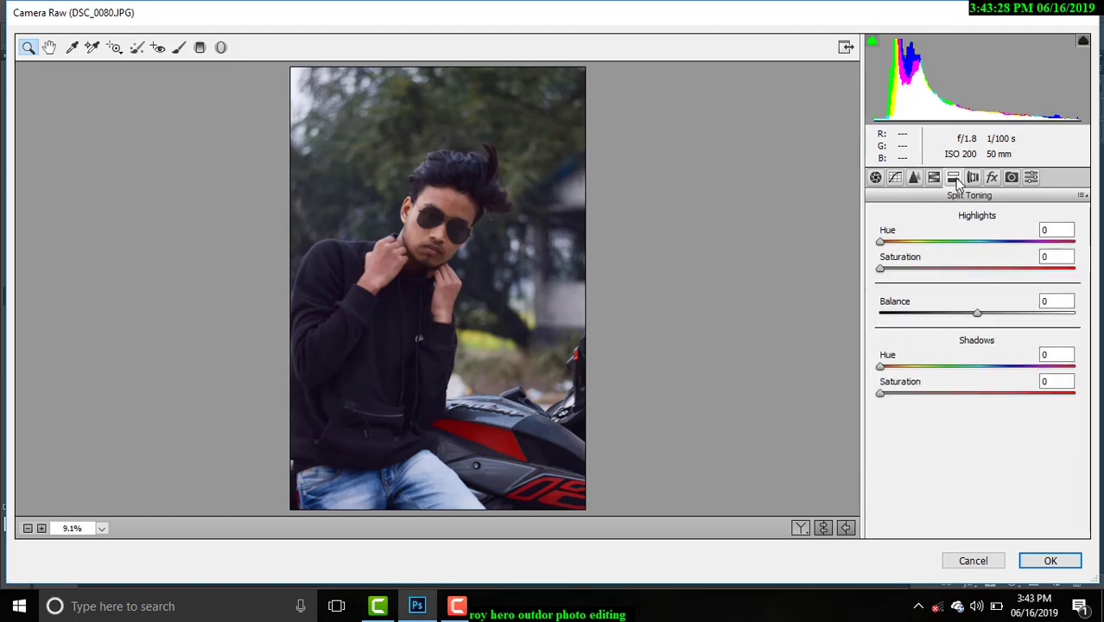
click(992, 178)
click(1011, 177)
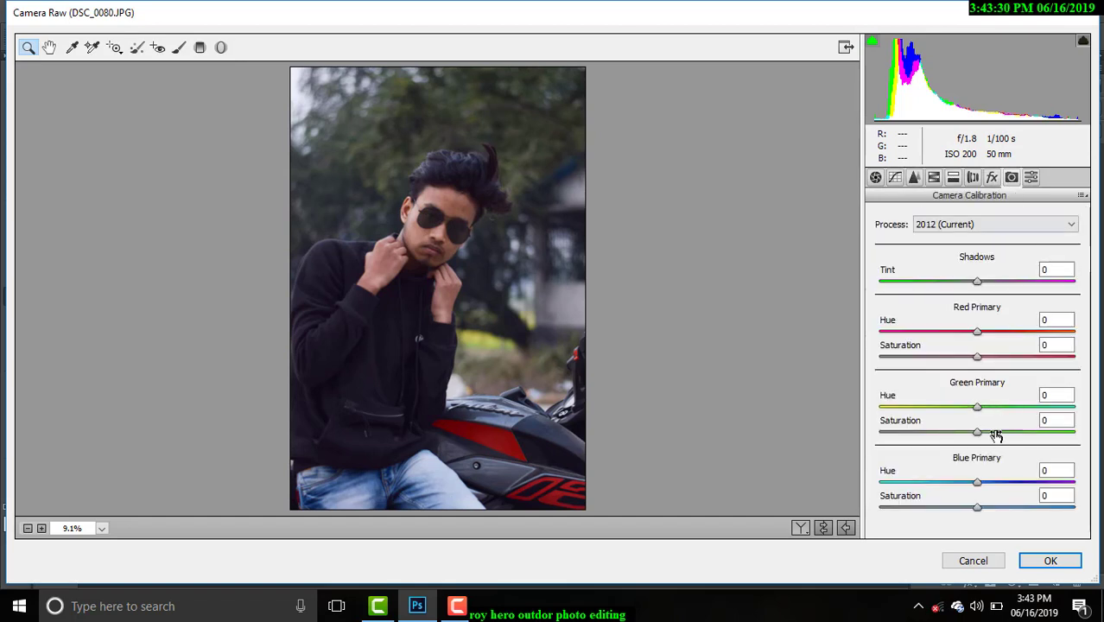
Set Green Hue +45/Sat +65, Blue Hue -22/Sat +48, Red Hue +10/Sat -10
click(977, 410)
mouse_move(979, 416)
mouse_down()
mouse_move(959, 410)
mouse_move(1012, 406)
mouse_up()
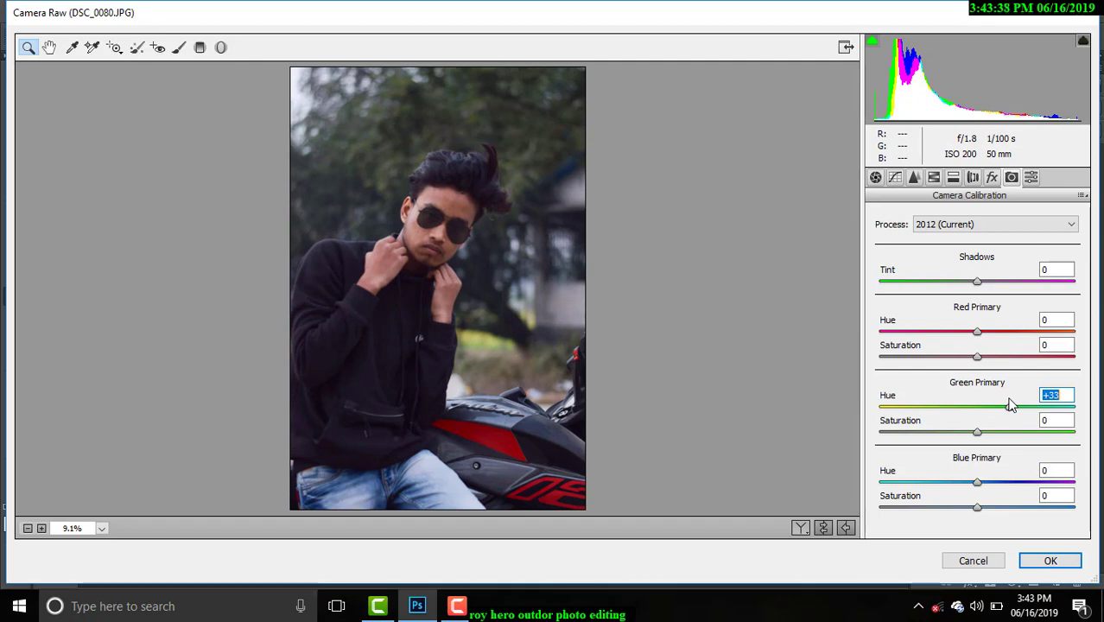
mouse_move(979, 489)
mouse_down()
mouse_move(959, 477)
mouse_move(993, 473)
mouse_move(957, 477)
mouse_up()
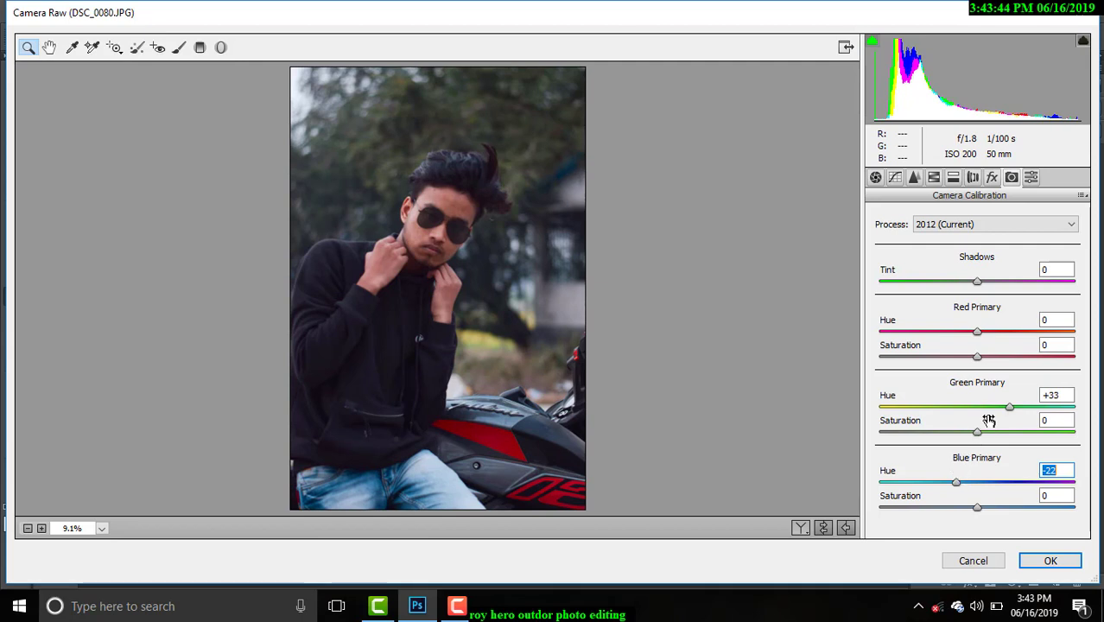
mouse_move(977, 432)
mouse_down()
mouse_move(1007, 433)
mouse_move(964, 440)
mouse_move(1046, 432)
mouse_up()
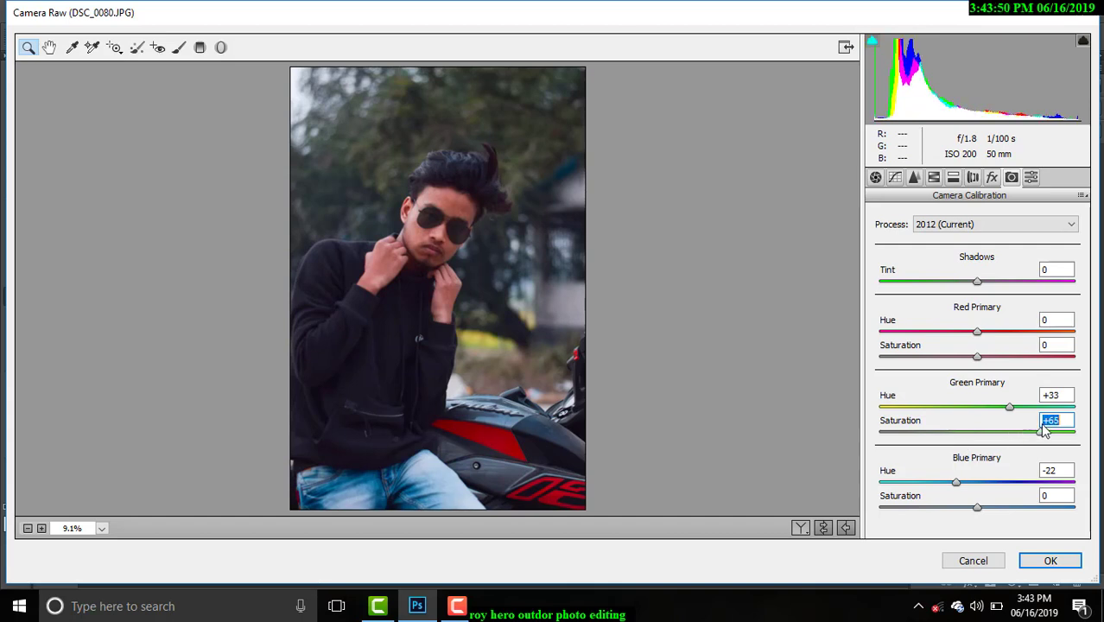
mouse_move(978, 508)
mouse_down()
mouse_move(969, 514)
mouse_move(1025, 504)
mouse_up()
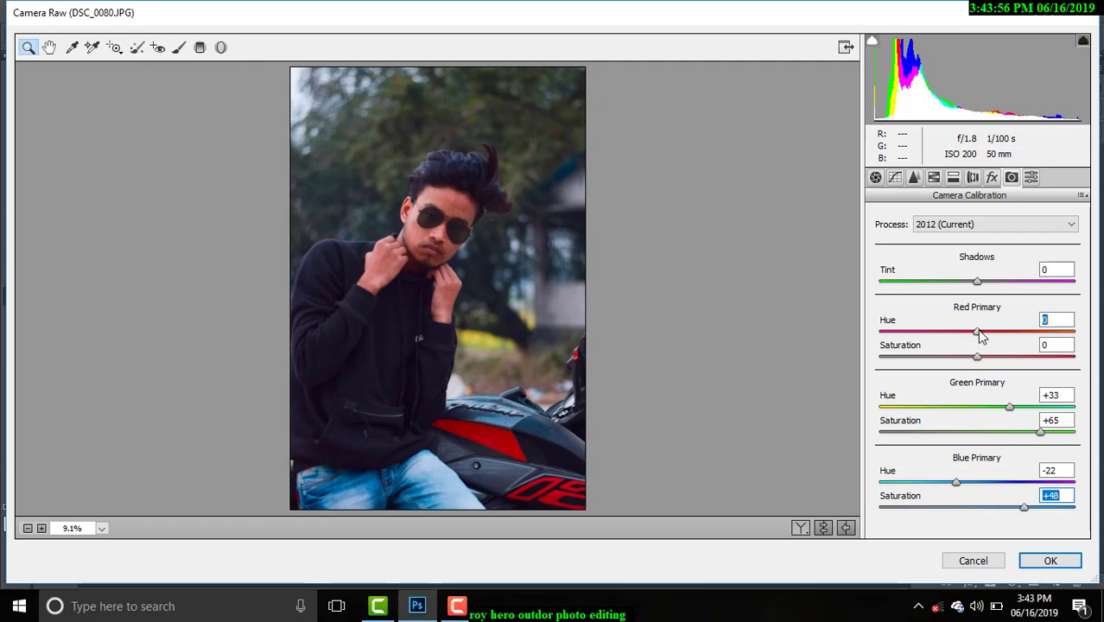
mouse_move(978, 333)
mouse_down()
mouse_move(998, 335)
mouse_move(949, 337)
mouse_move(998, 337)
mouse_move(939, 362)
mouse_move(1001, 356)
mouse_move(915, 360)
mouse_move(968, 369)
mouse_move(977, 345)
mouse_move(989, 346)
mouse_up()
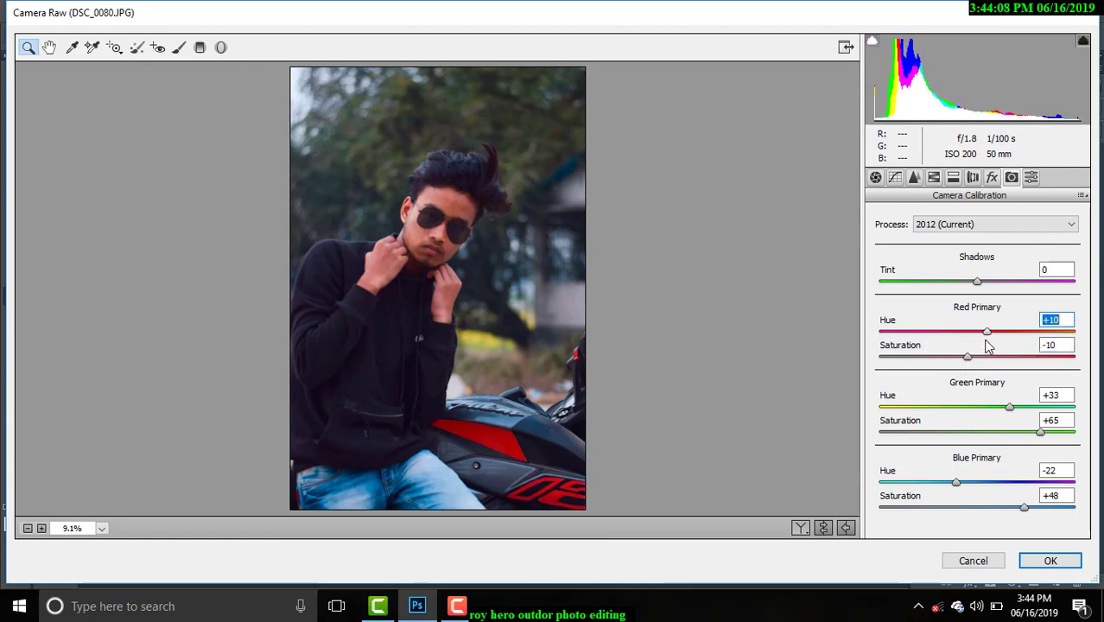
mouse_move(1009, 407)
mouse_down()
mouse_move(988, 408)
mouse_move(1051, 402)
mouse_move(998, 406)
mouse_move(1048, 404)
mouse_move(1021, 408)
mouse_up()
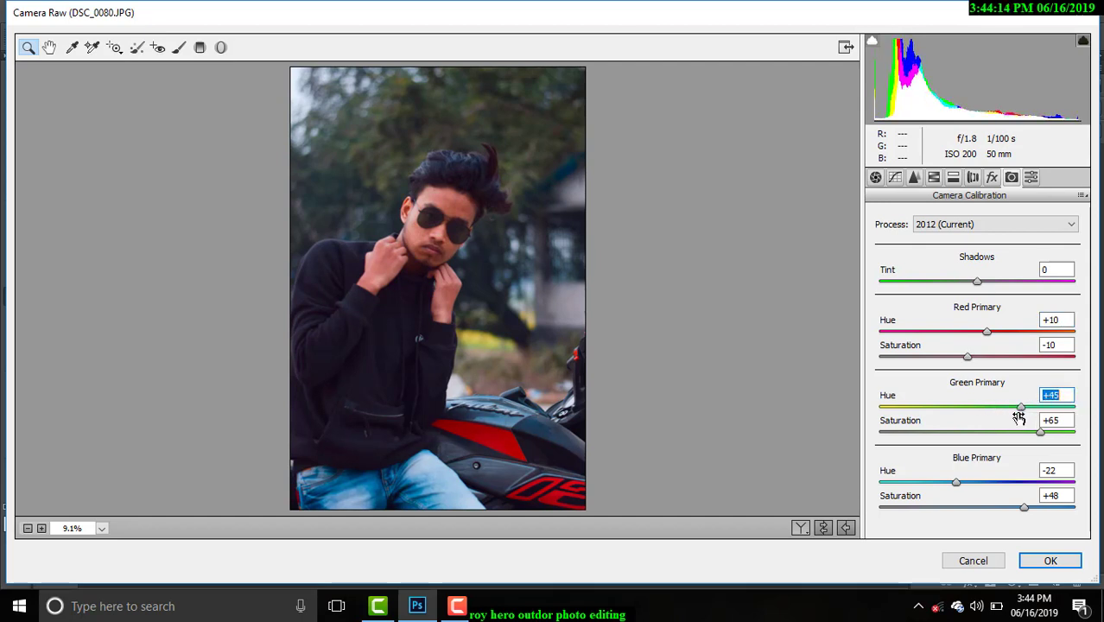
In HSL, desaturate the Oranges and raise Oranges luminance to +4
click(909, 178)
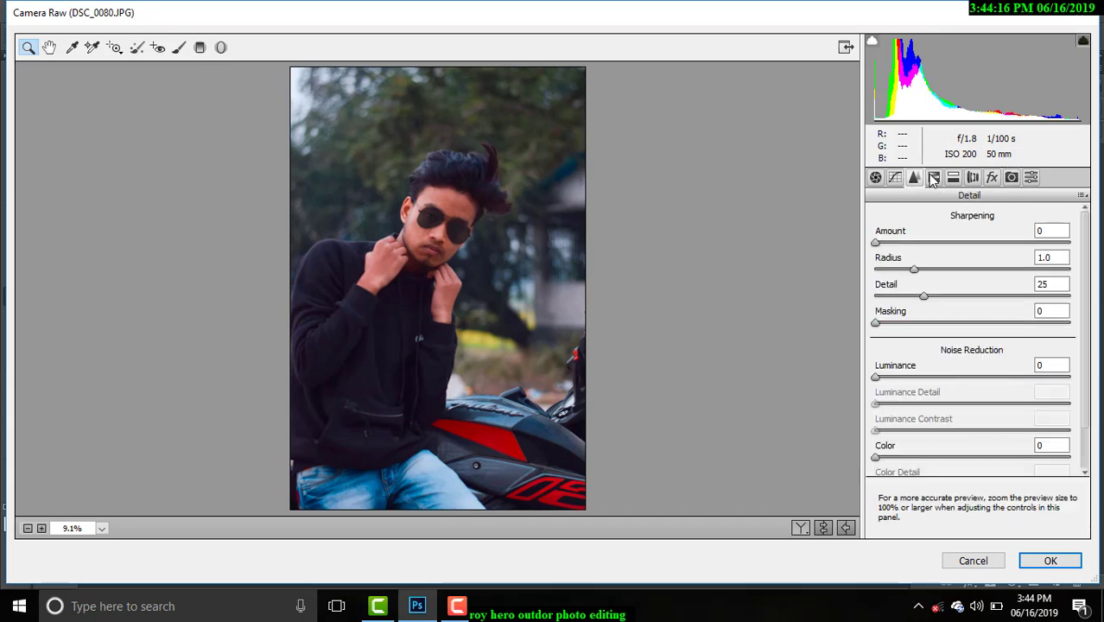
click(933, 178)
click(918, 241)
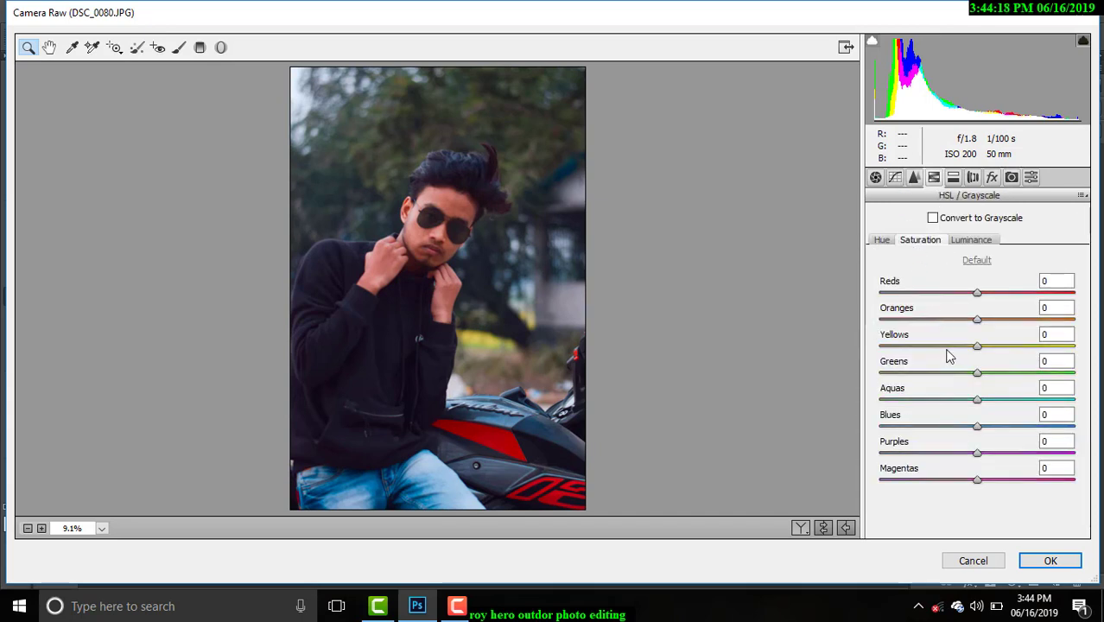
drag(977, 322, 950, 335)
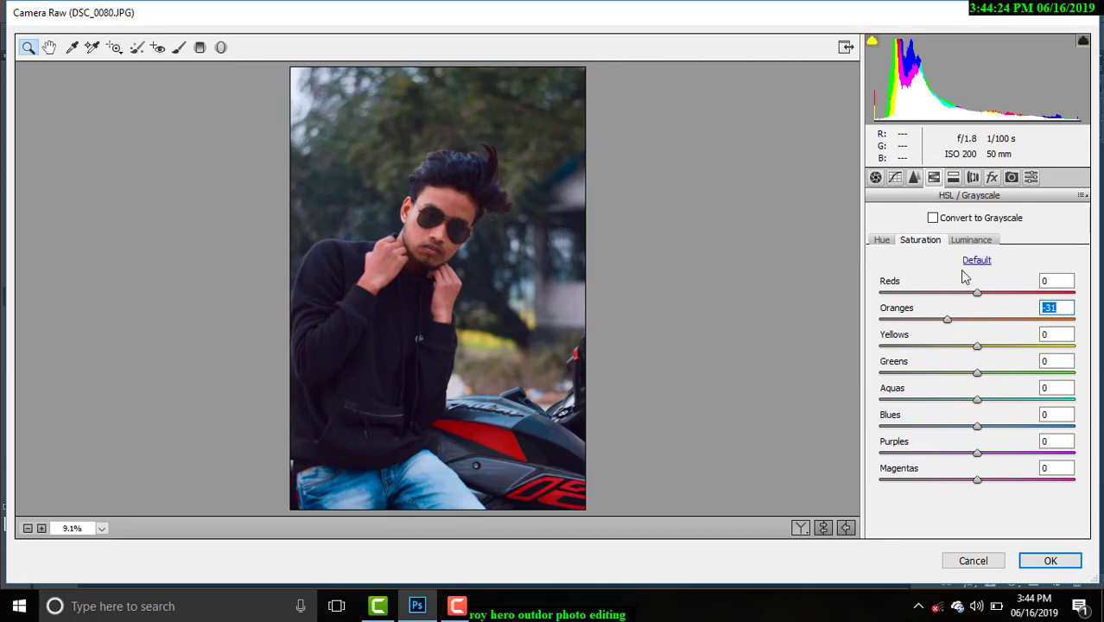
click(975, 241)
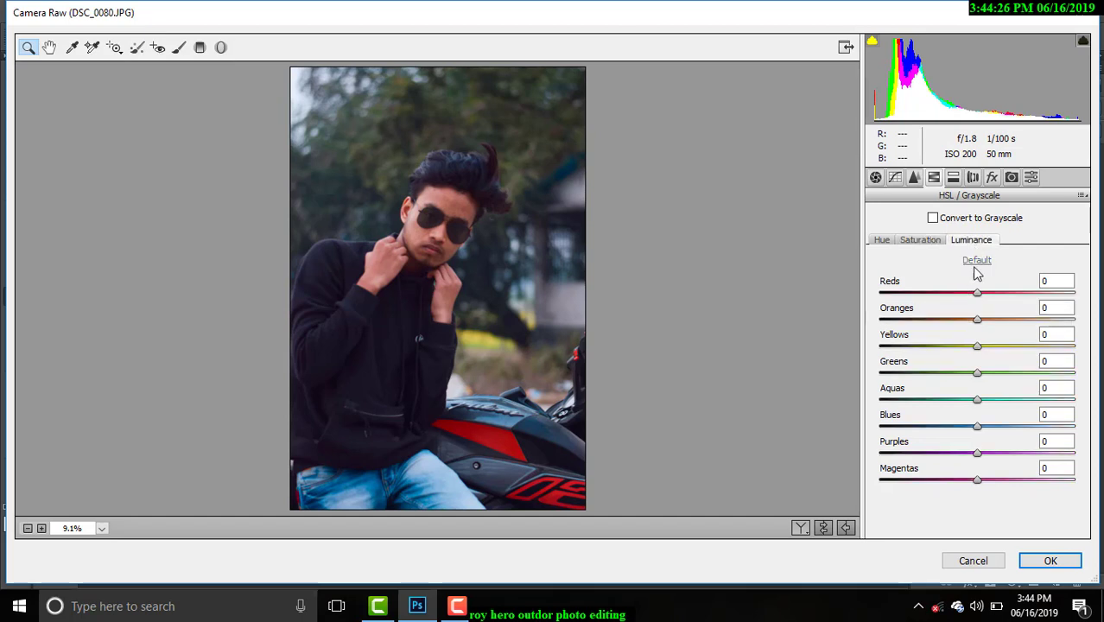
mouse_move(980, 319)
mouse_down()
mouse_move(996, 313)
mouse_move(984, 324)
mouse_up()
Set HSL saturation to Yellows +74, Greens +95, Aquas +41 and Blues -13
click(924, 242)
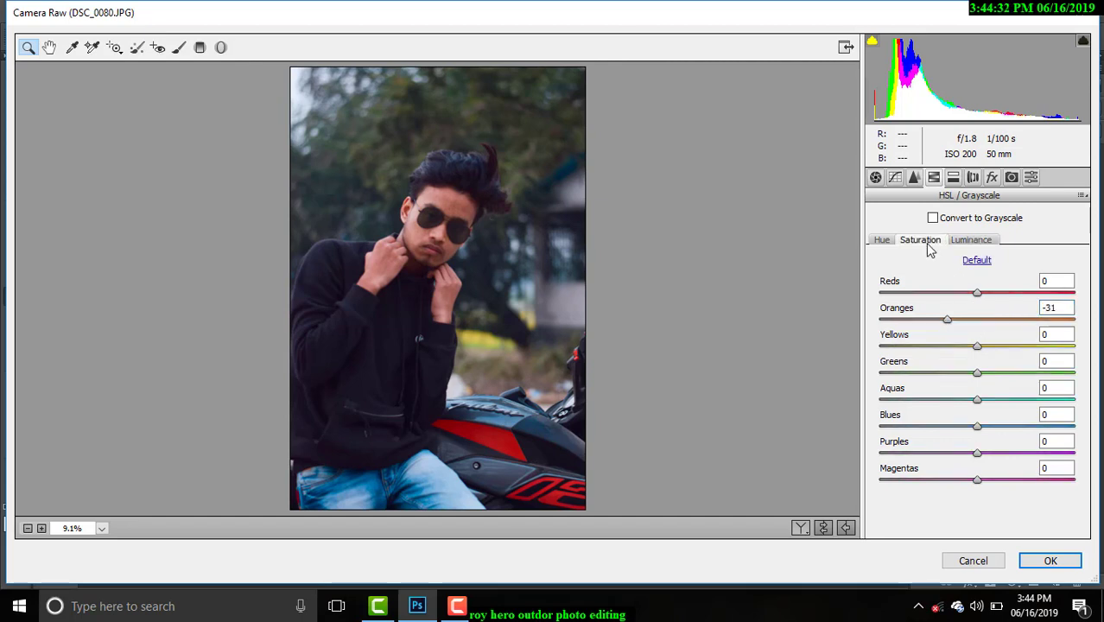
click(881, 241)
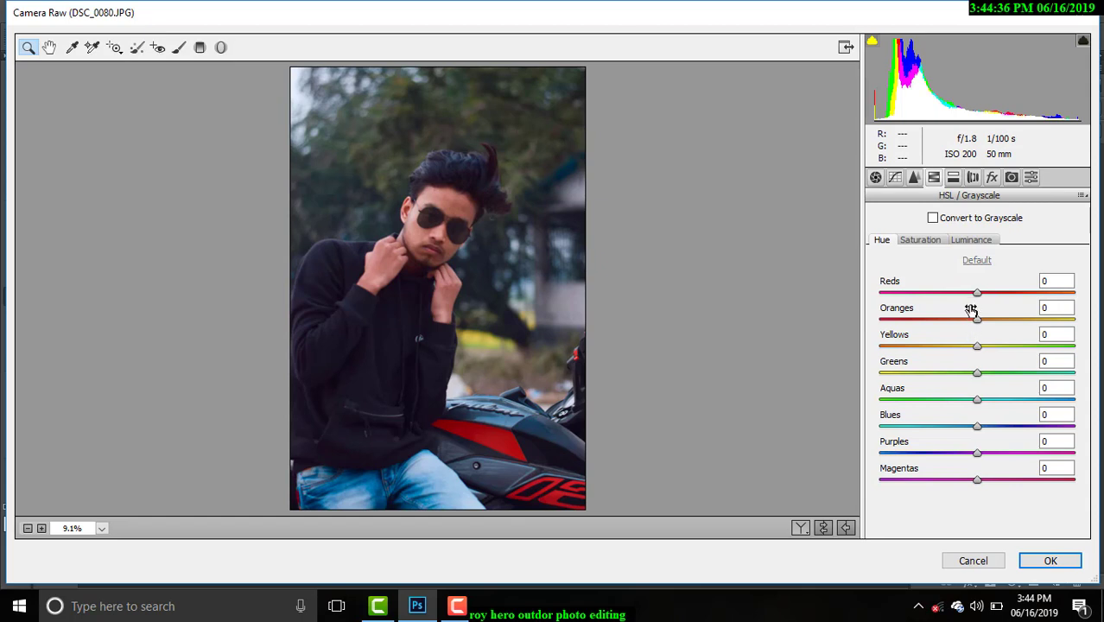
click(921, 241)
mouse_move(977, 346)
mouse_down()
mouse_move(1094, 354)
mouse_move(1055, 362)
mouse_up()
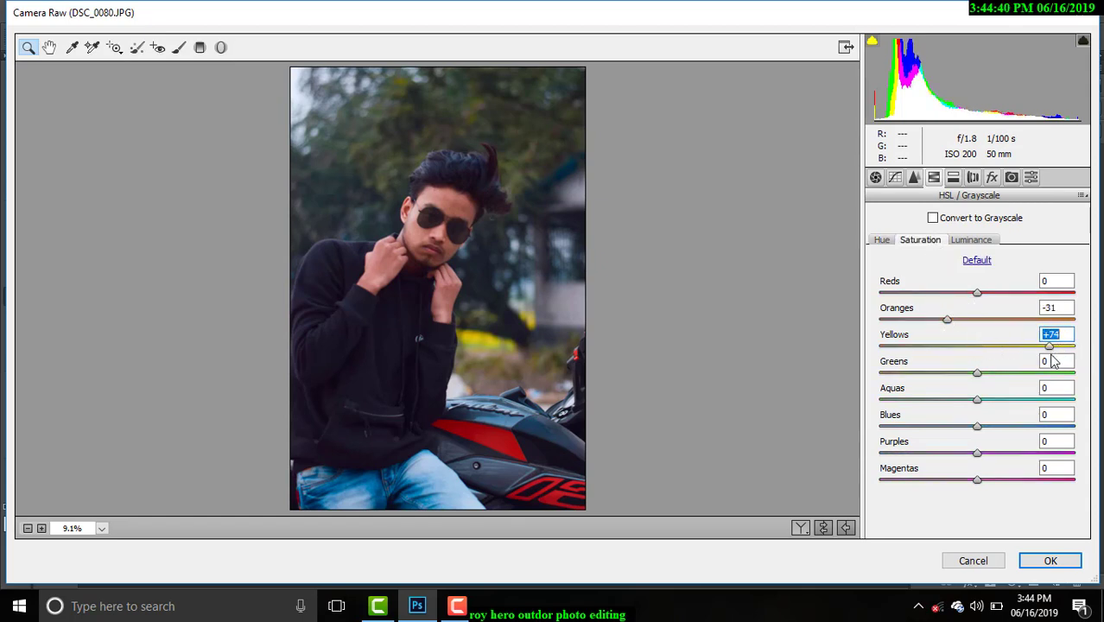
drag(986, 375, 1071, 370)
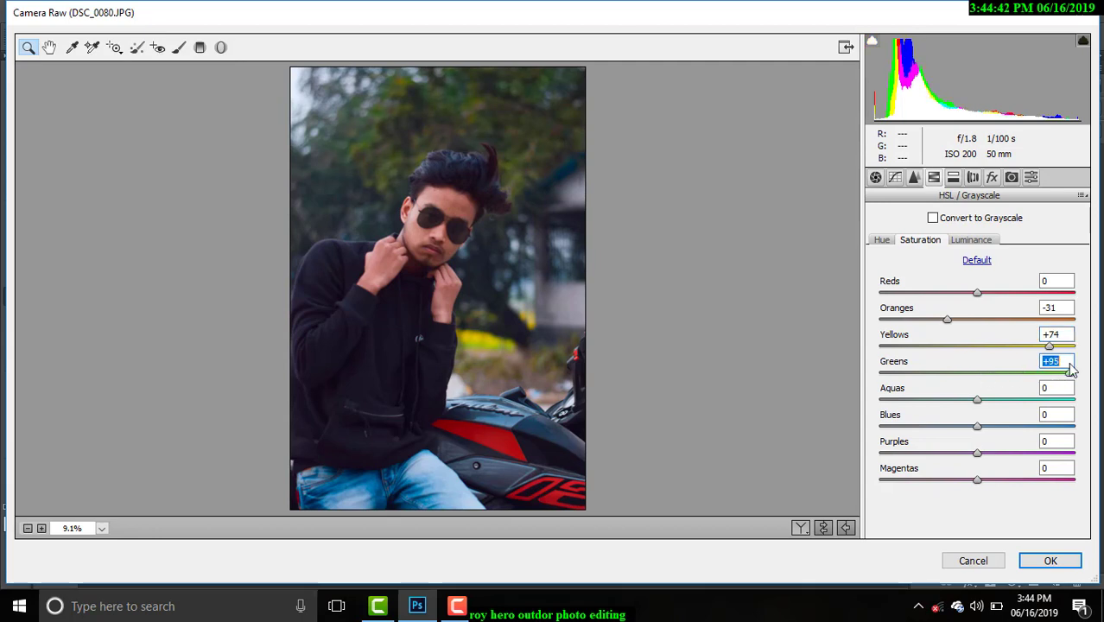
drag(978, 399, 1024, 398)
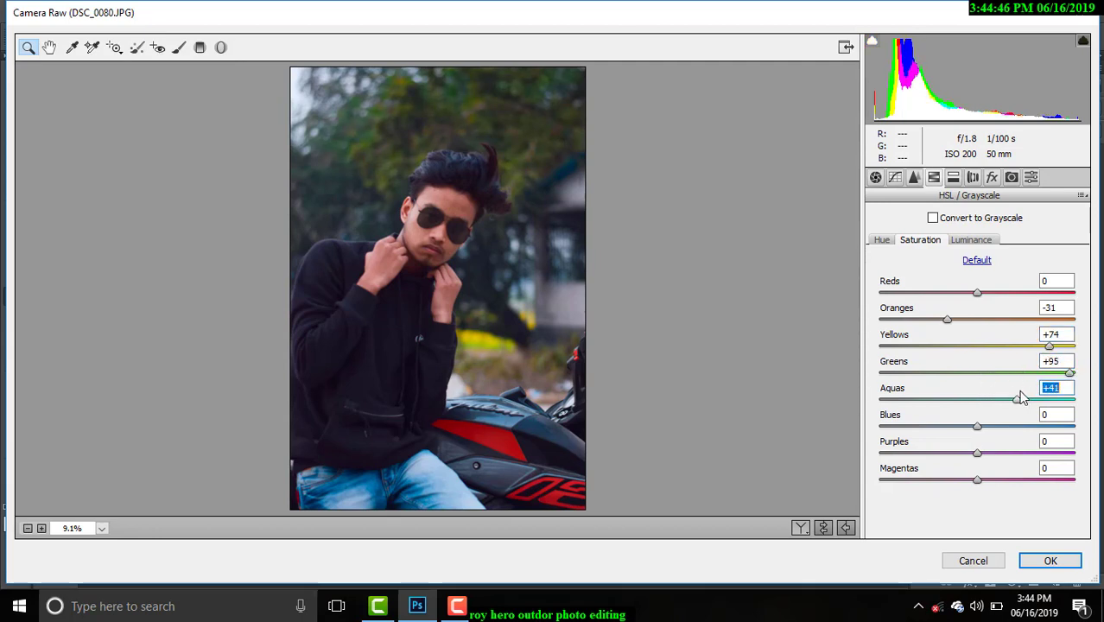
mouse_move(978, 427)
mouse_down()
mouse_move(998, 424)
mouse_move(889, 429)
mouse_move(958, 426)
mouse_move(965, 444)
mouse_up()
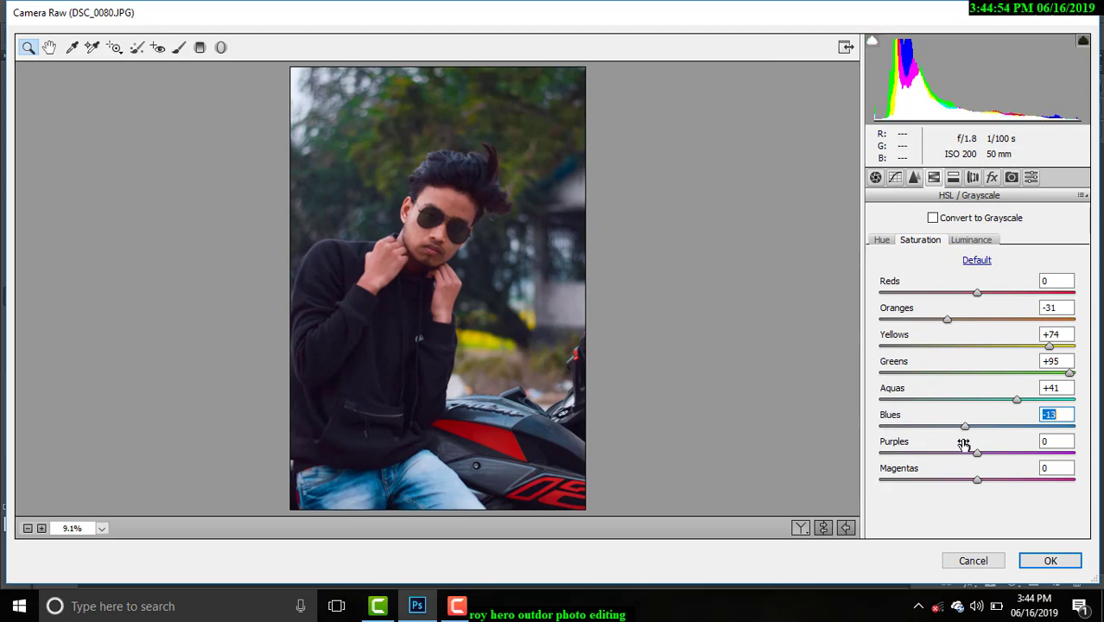
click(972, 242)
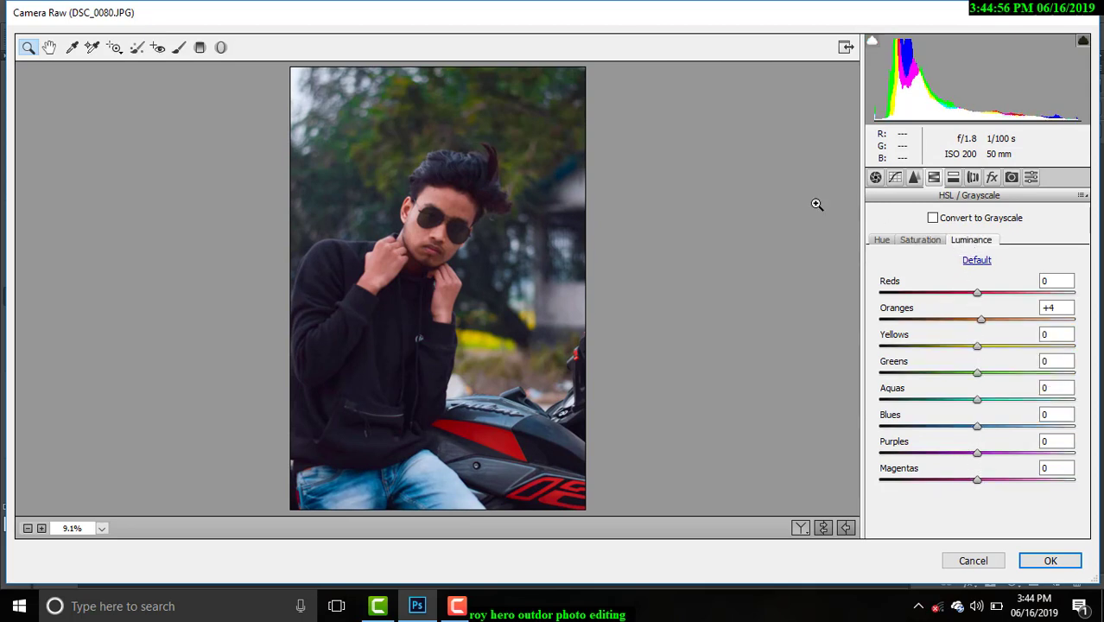
Try darkening the photo edges with a vignette in the Effects panel
click(1011, 178)
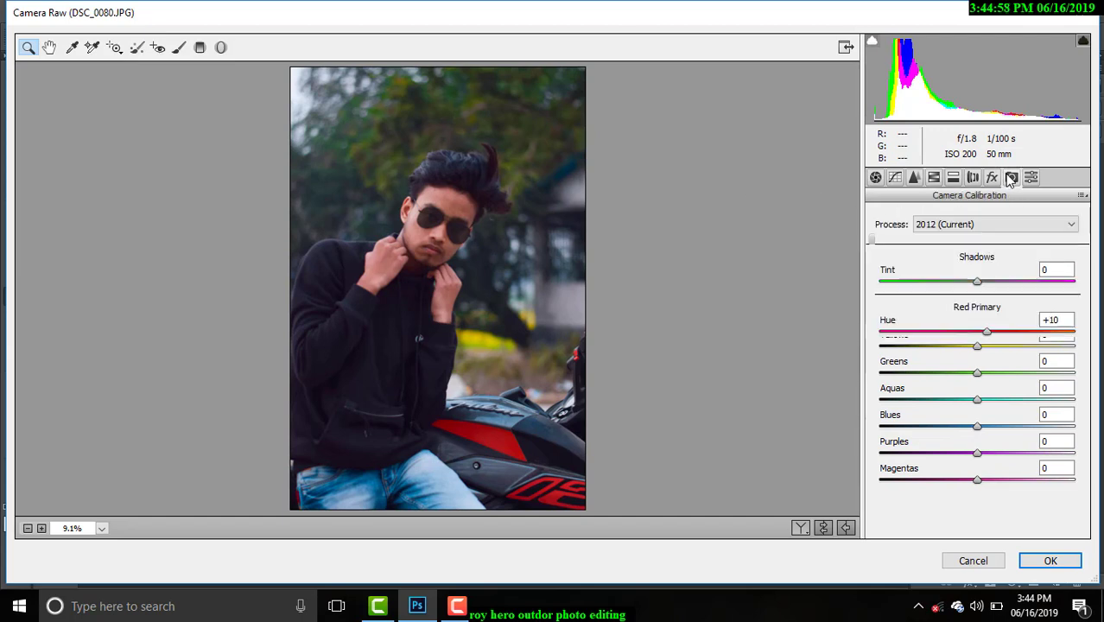
click(992, 179)
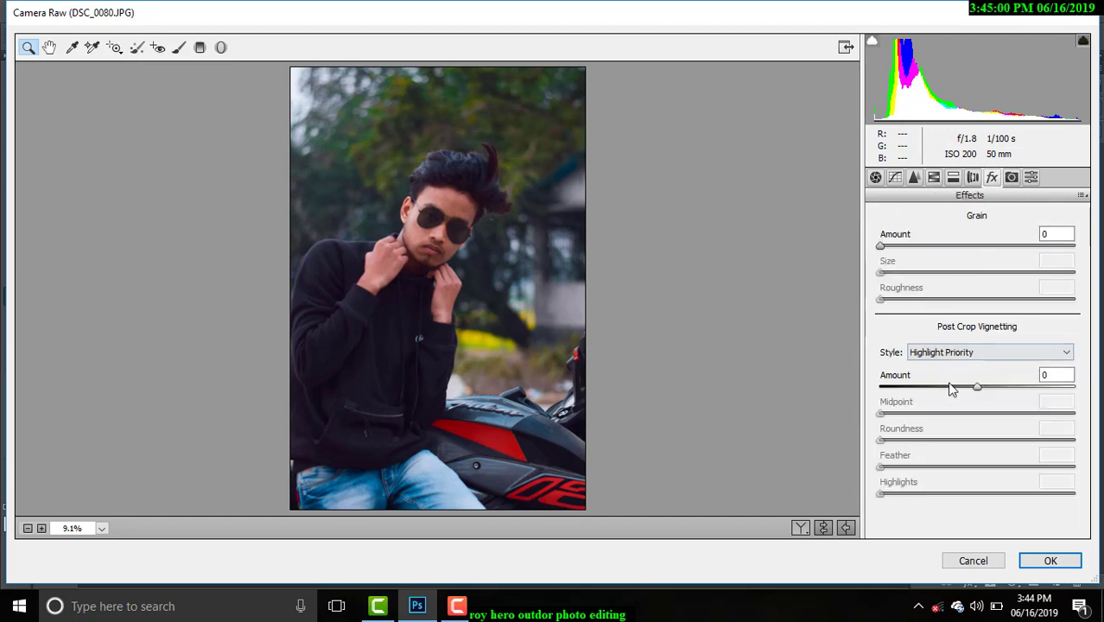
click(951, 387)
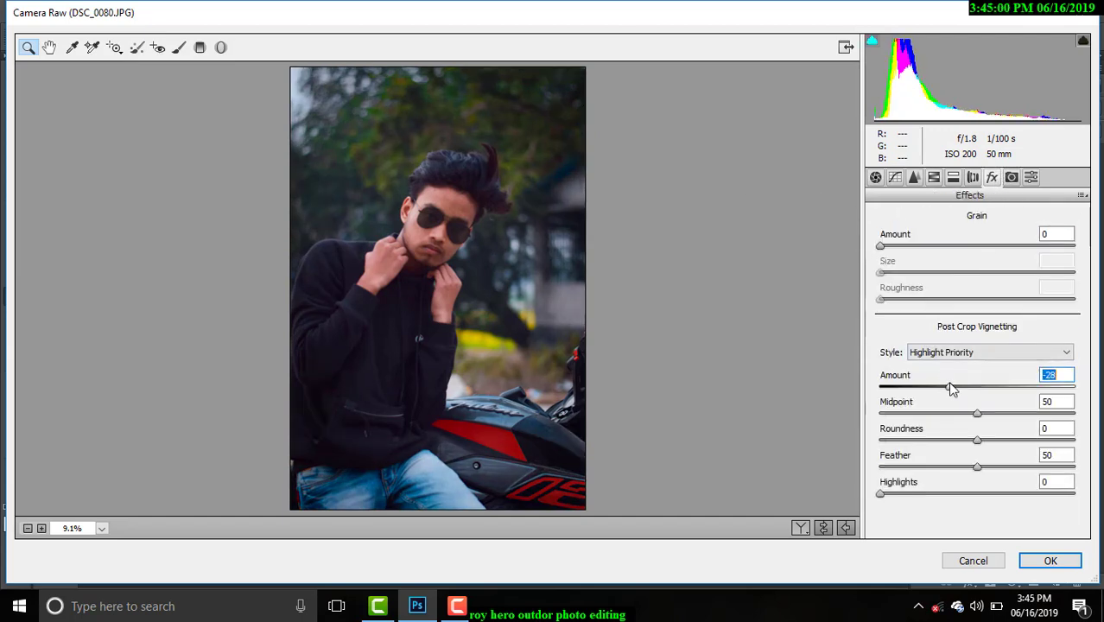
Draw an elliptical radial filter framing the man on the motorbike
click(223, 47)
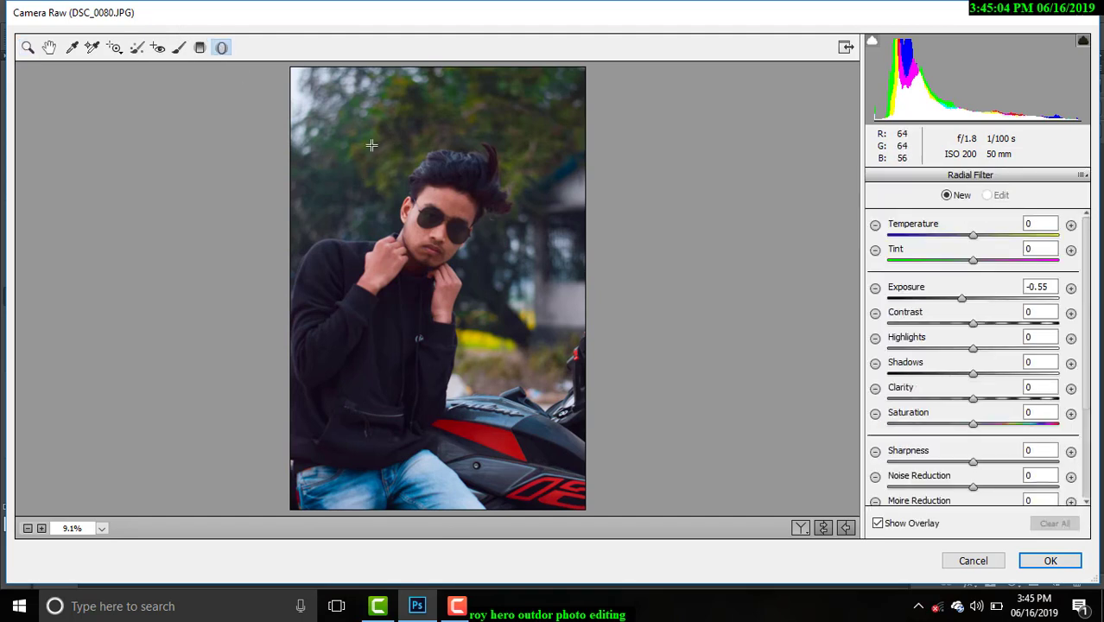
mouse_move(371, 173)
mouse_down()
mouse_move(448, 251)
mouse_move(427, 351)
mouse_up()
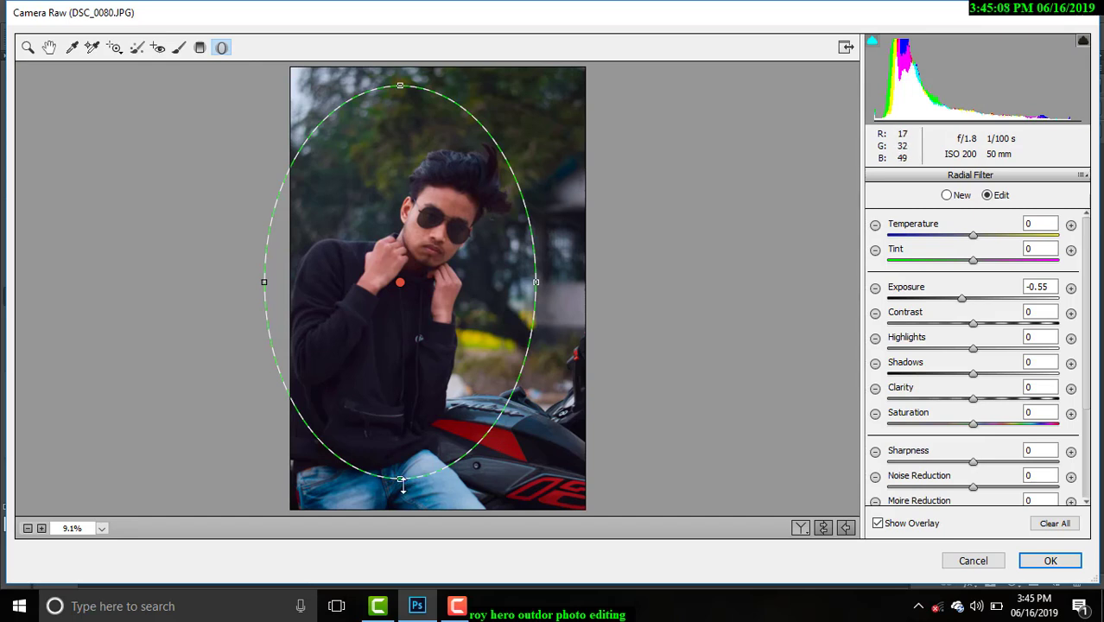
drag(400, 477, 400, 489)
drag(536, 282, 554, 282)
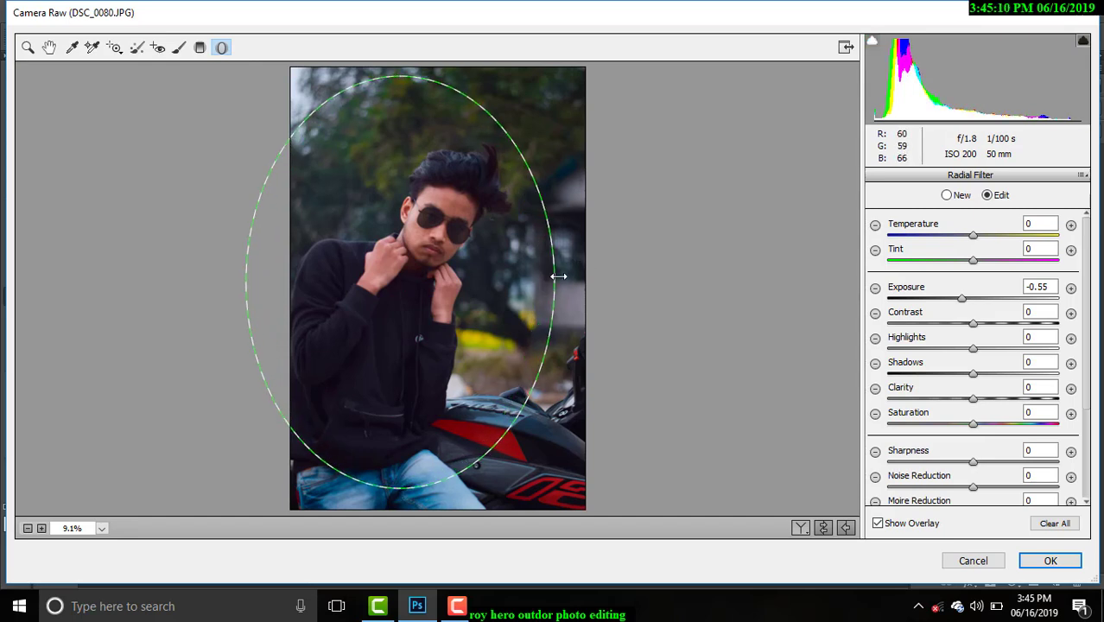
drag(497, 312, 504, 301)
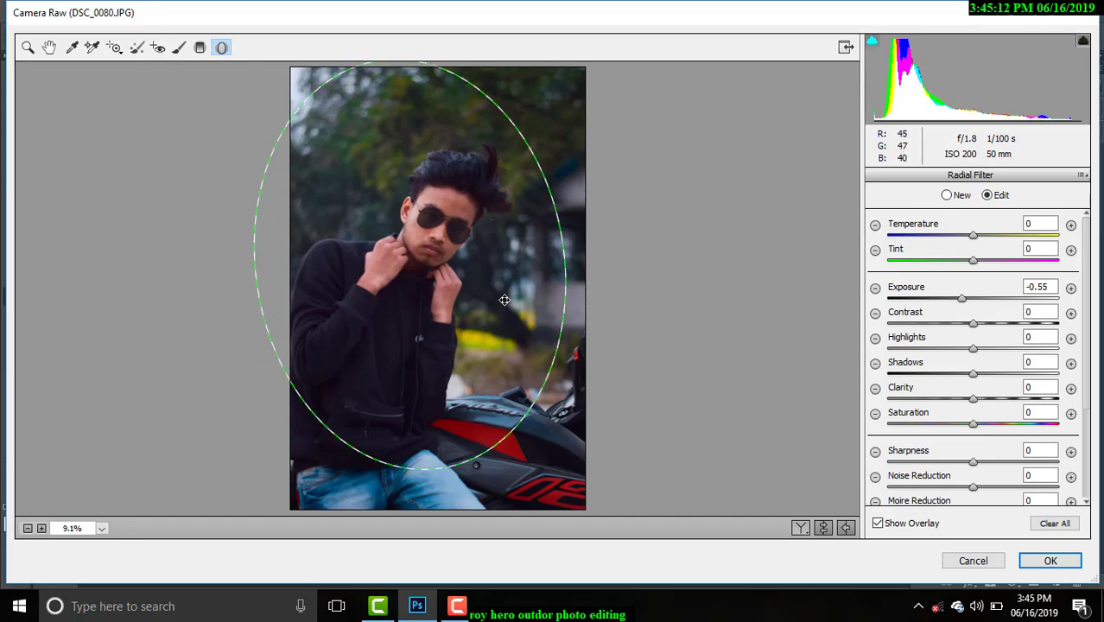
drag(444, 484, 444, 514)
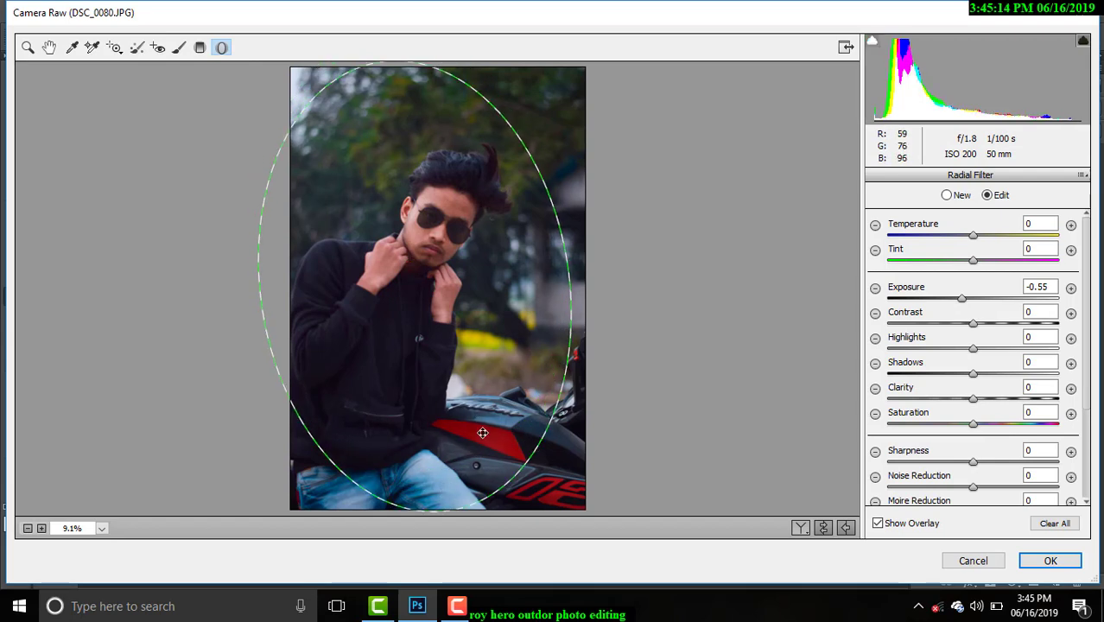
drag(578, 257, 596, 257)
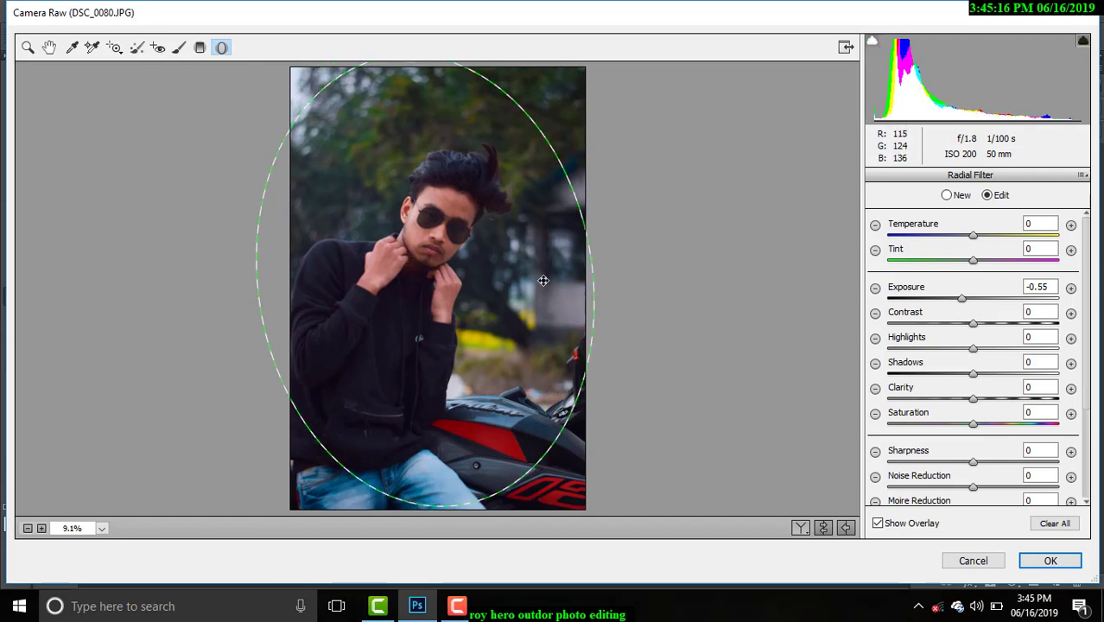
Set the radial filter's Exposure to -1.10 and slightly enlarge the ellipse
click(545, 279)
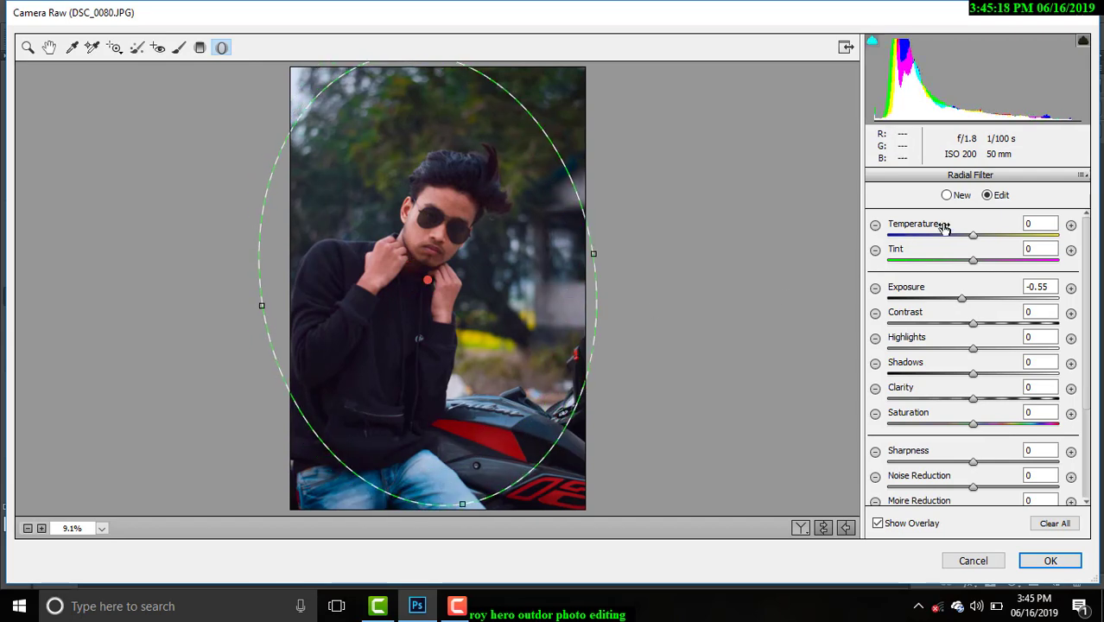
drag(964, 300, 951, 313)
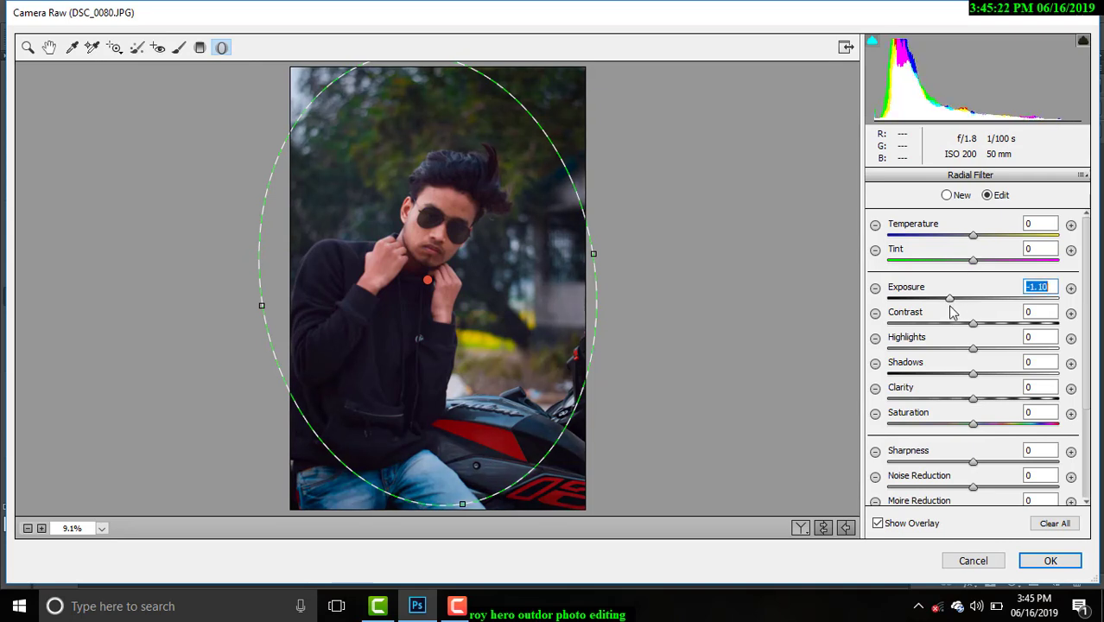
drag(610, 330, 601, 337)
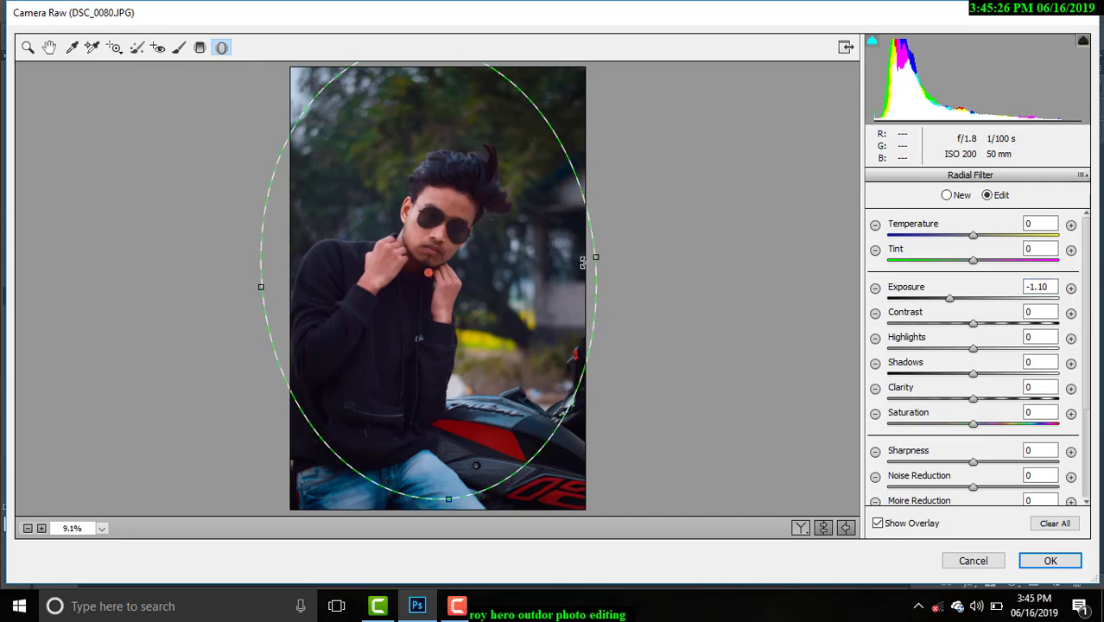
drag(444, 503, 448, 512)
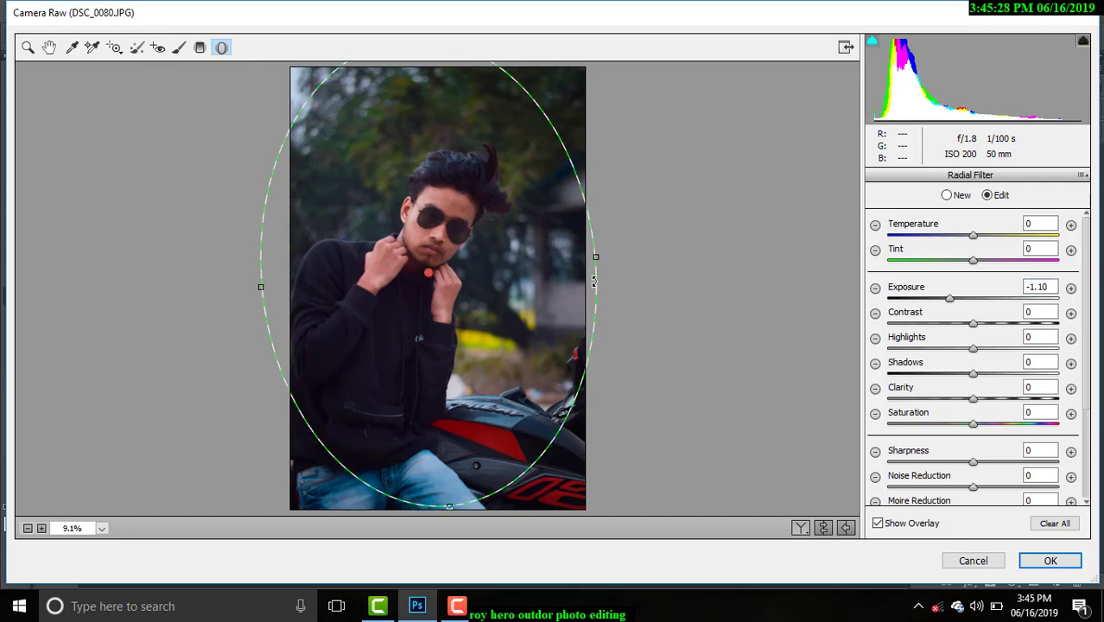
drag(599, 261, 615, 259)
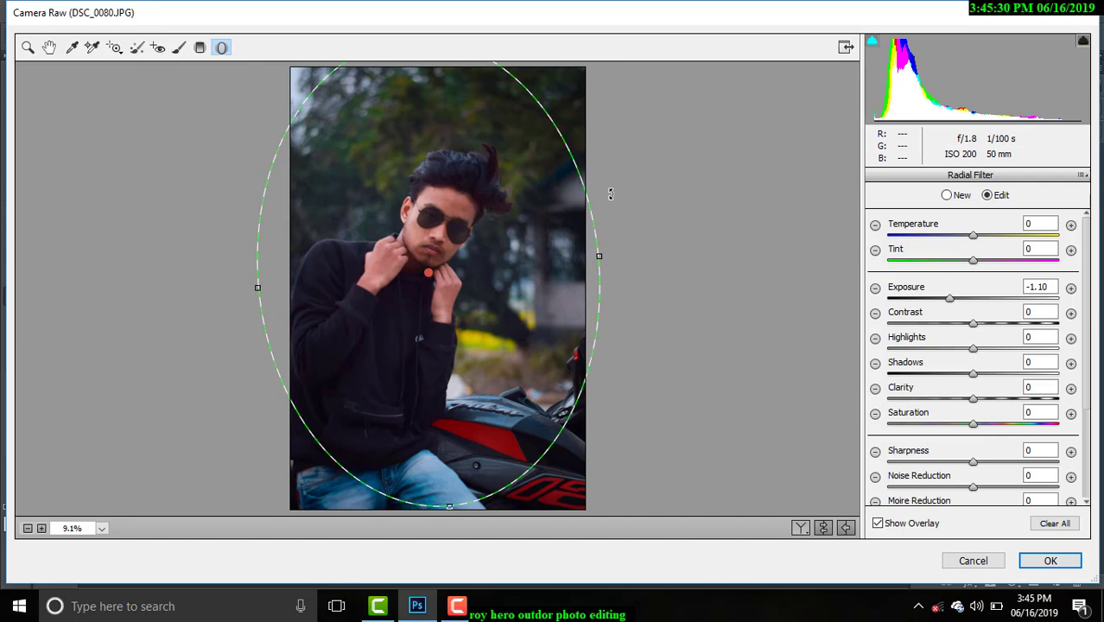
click(28, 48)
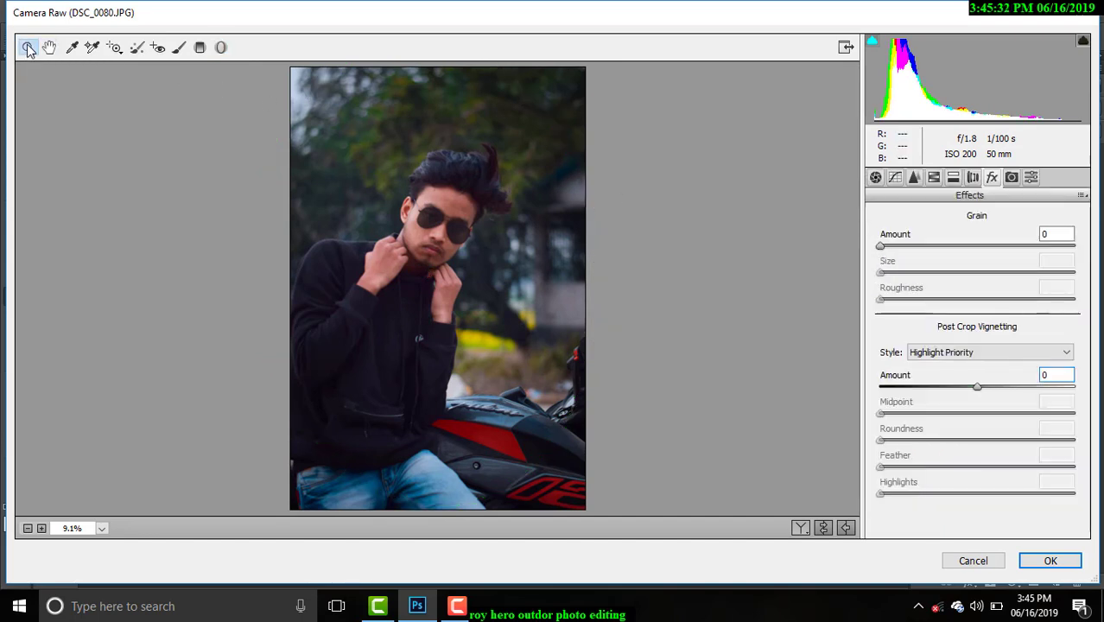
click(896, 178)
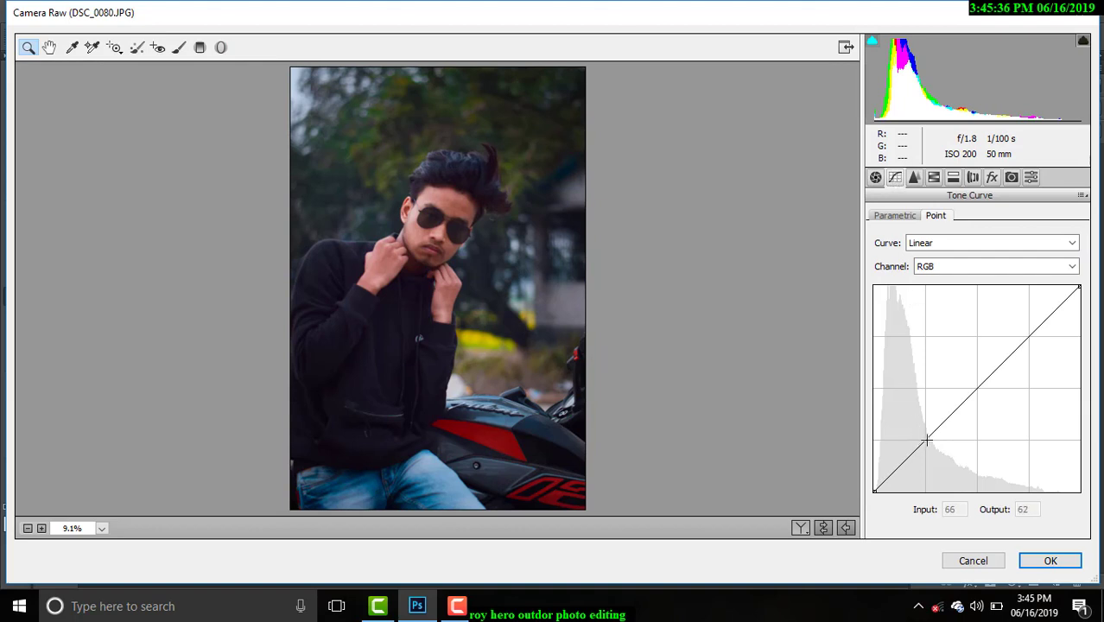
Move the Red point curve's black point right to input 8
click(925, 270)
click(925, 291)
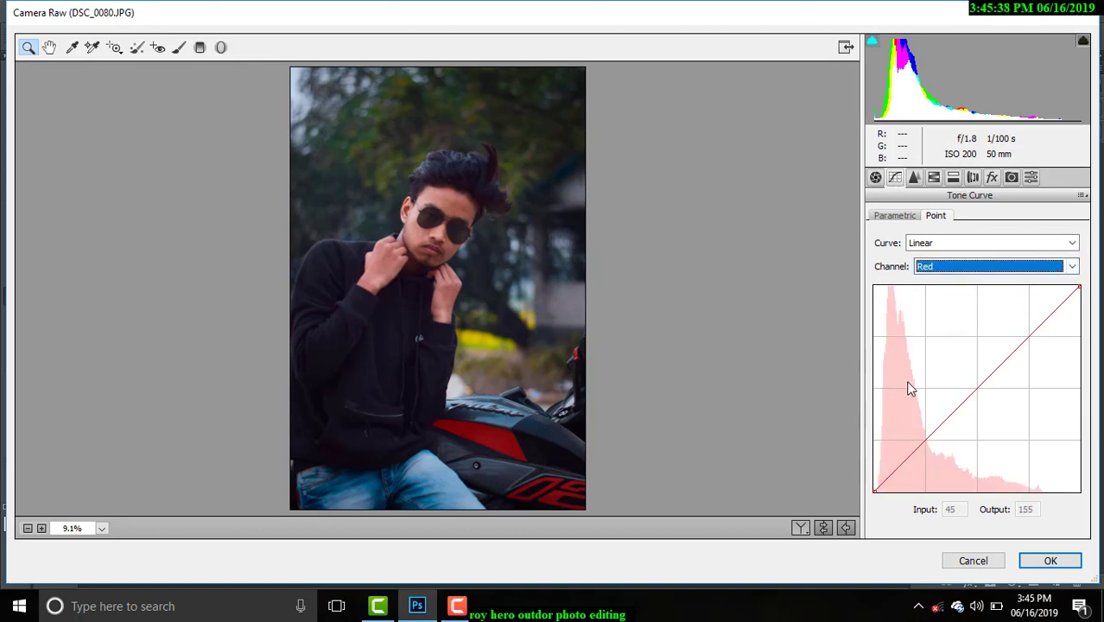
drag(873, 495, 874, 500)
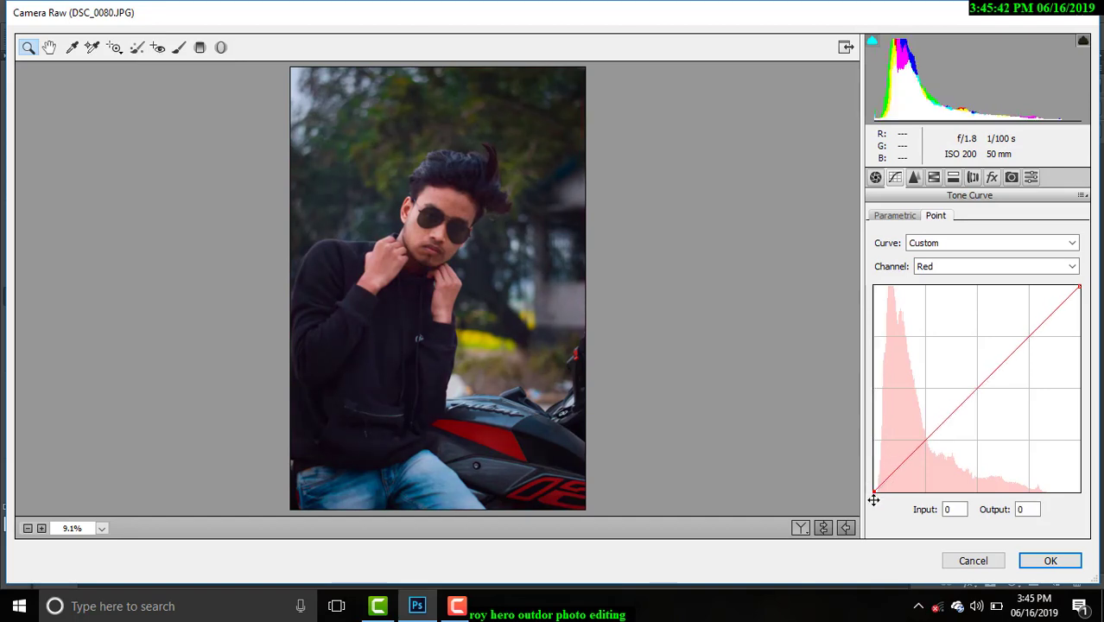
drag(873, 500, 879, 503)
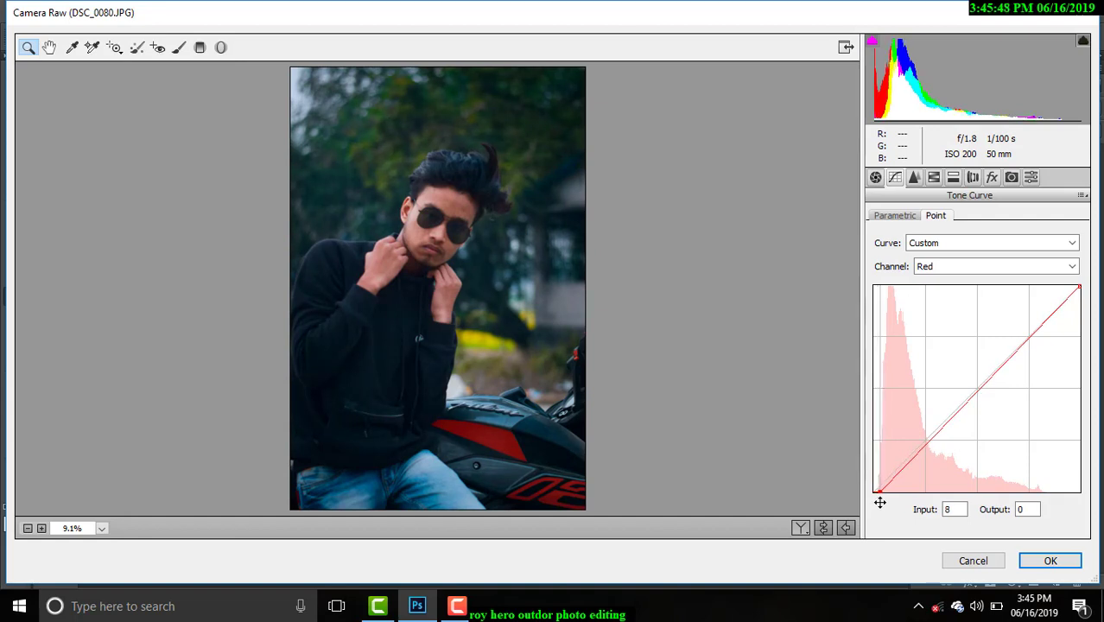
drag(879, 502, 880, 502)
Shift the Green and Blue curve black points slightly to the right
click(936, 267)
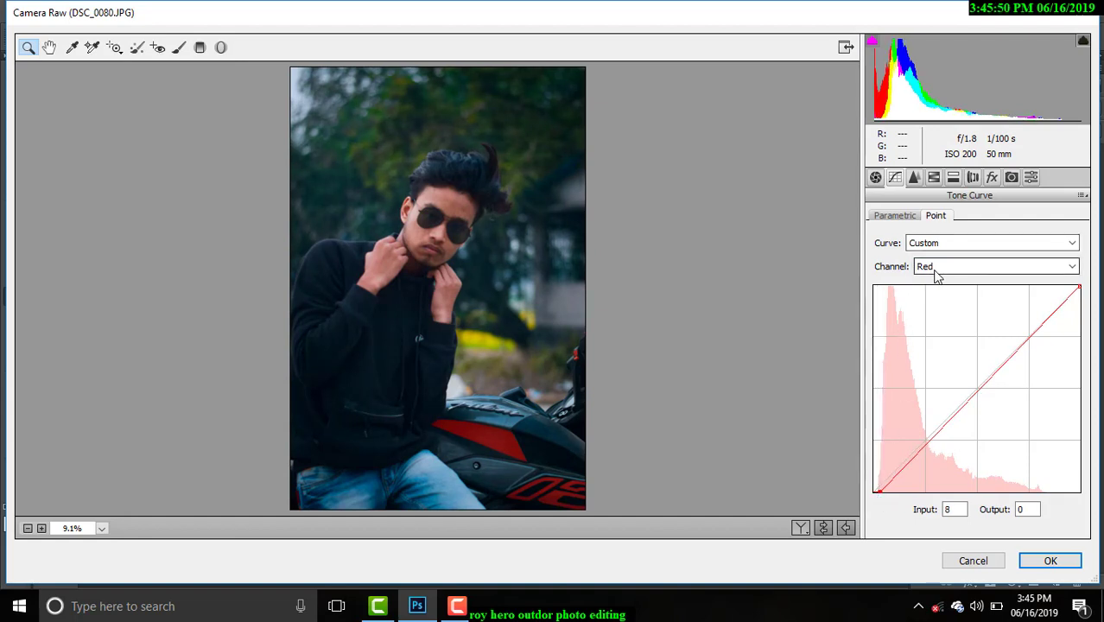
click(937, 277)
drag(875, 493, 878, 501)
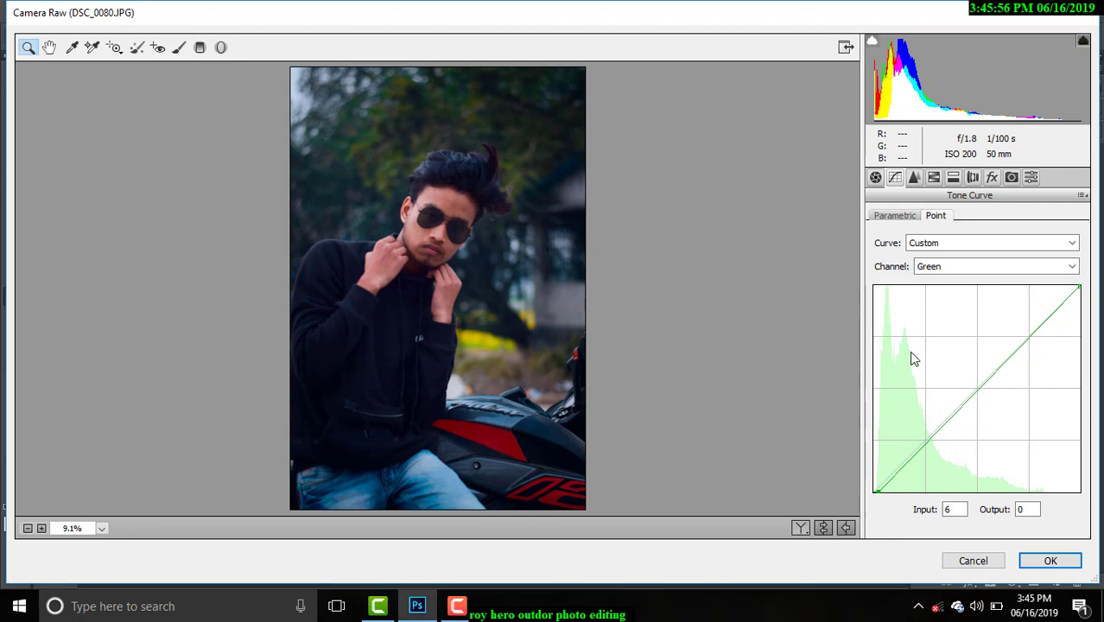
click(936, 267)
click(937, 276)
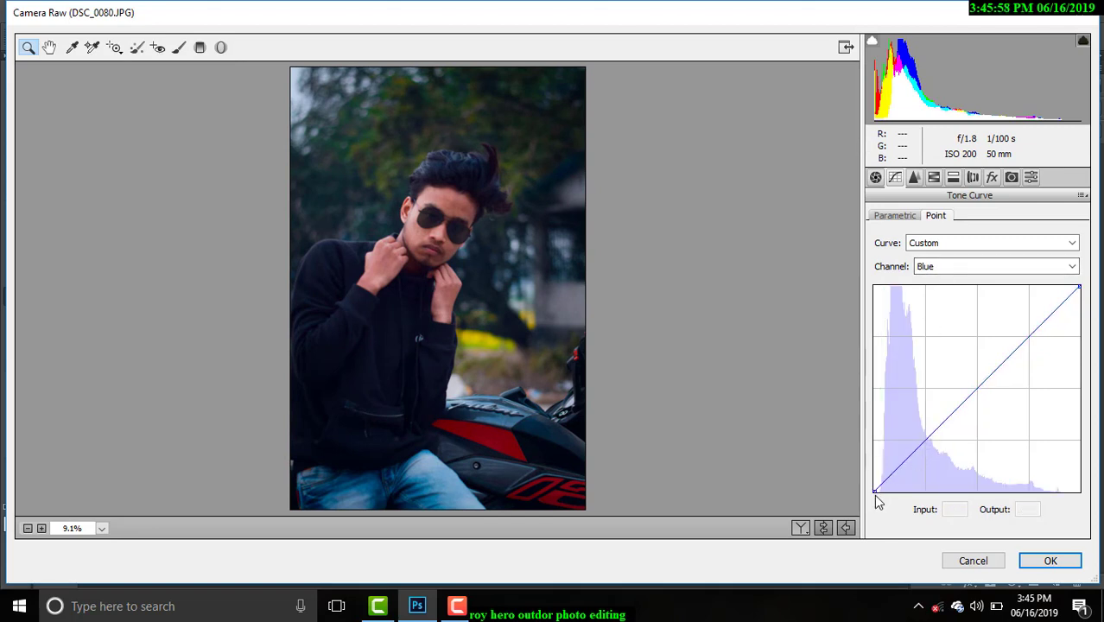
drag(878, 503, 882, 510)
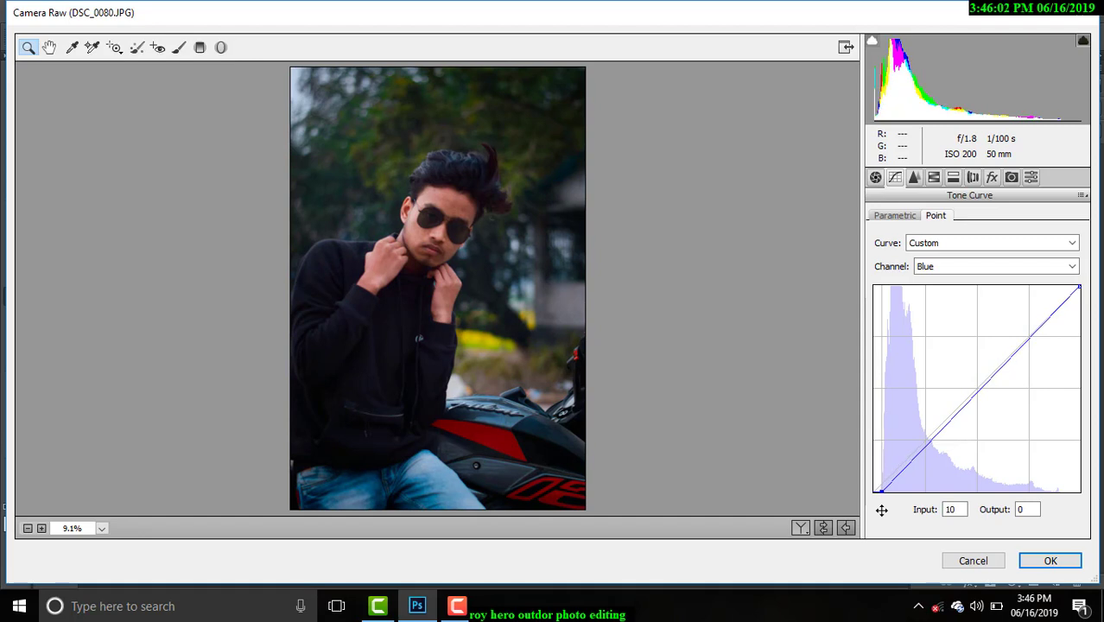
Add a point and pull down the top end of the Blue curve
click(1030, 340)
drag(1029, 339, 1029, 341)
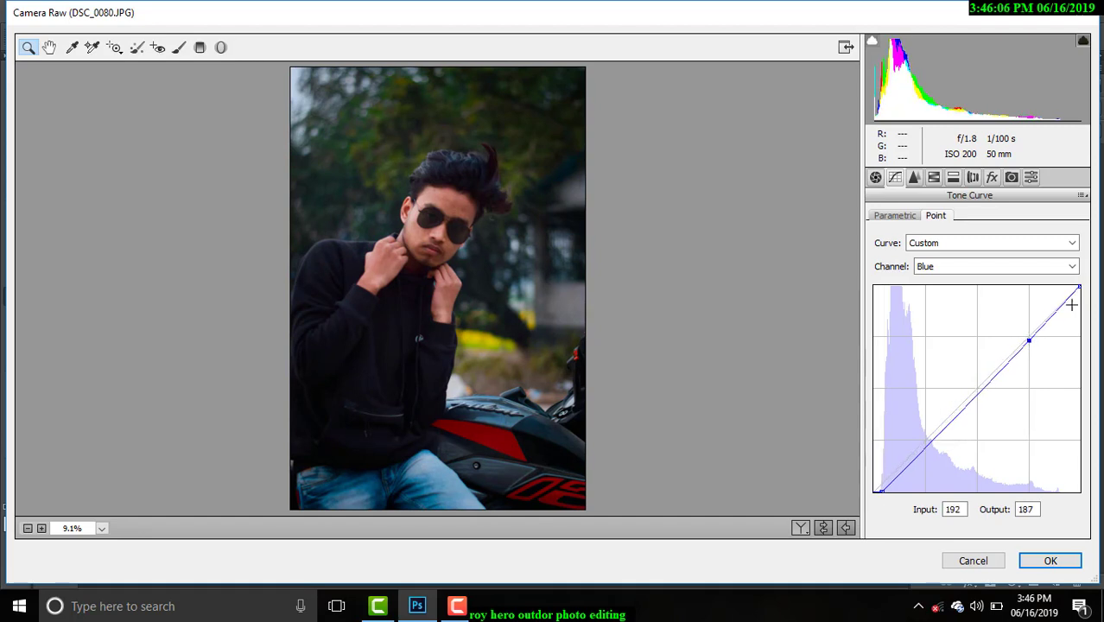
mouse_move(1078, 287)
mouse_down()
mouse_move(1068, 290)
mouse_move(1094, 296)
mouse_up()
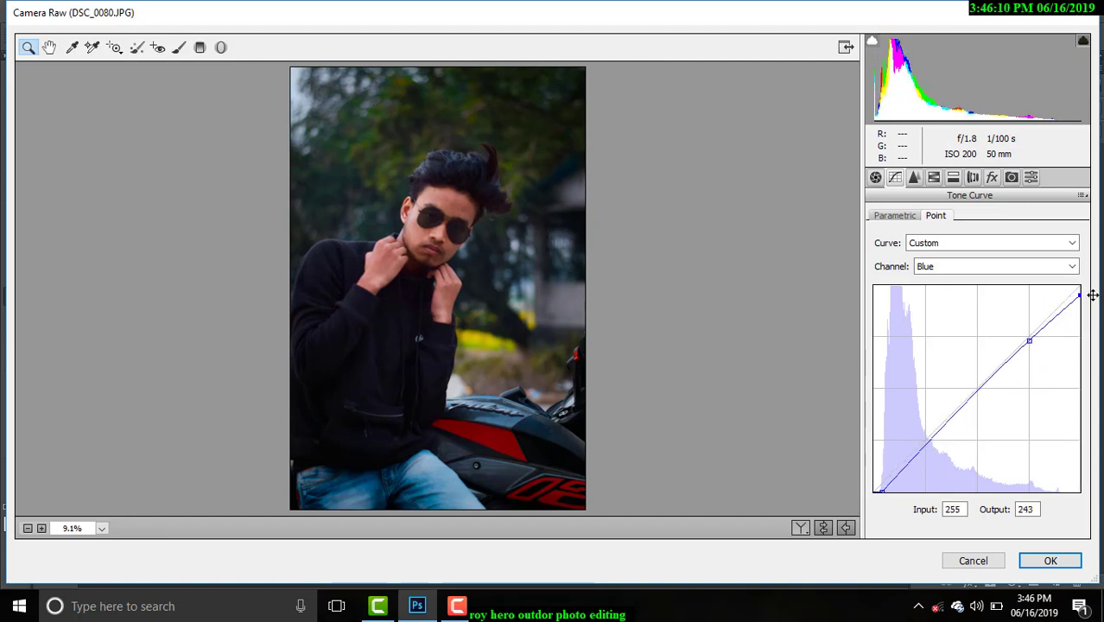
Shape the Green curve with points 255→248 and 66→62
click(1007, 268)
click(980, 309)
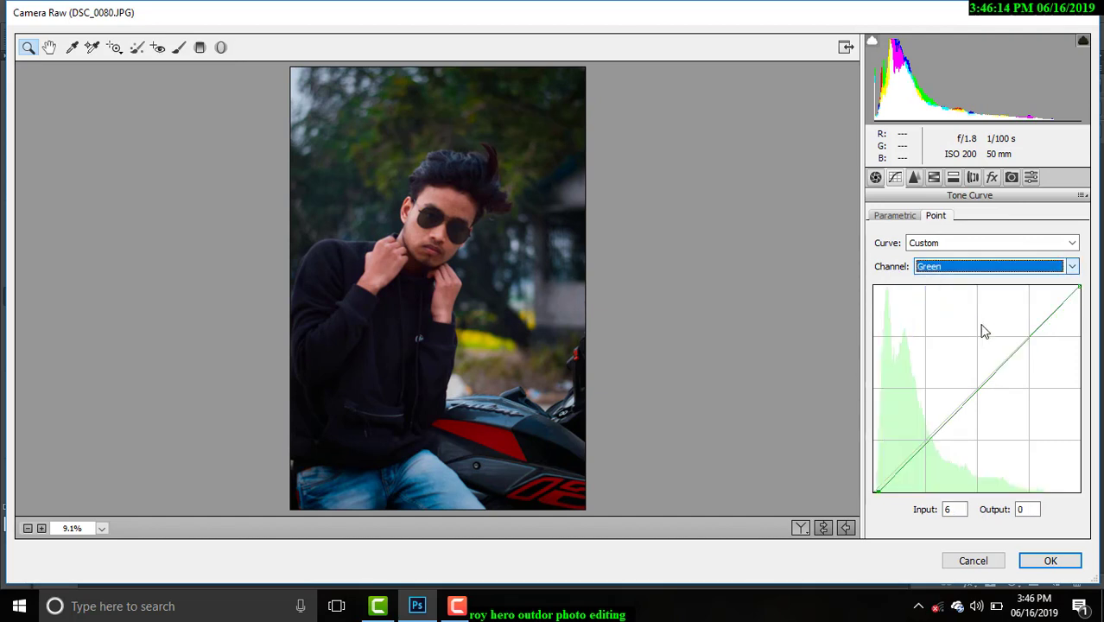
click(1028, 337)
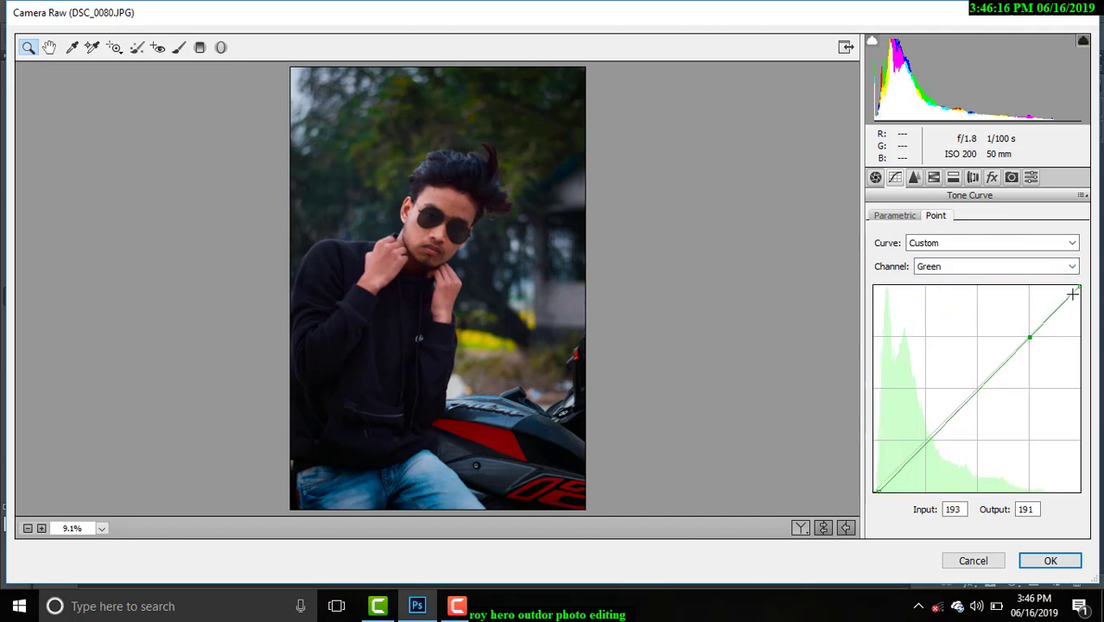
drag(1078, 290, 1093, 292)
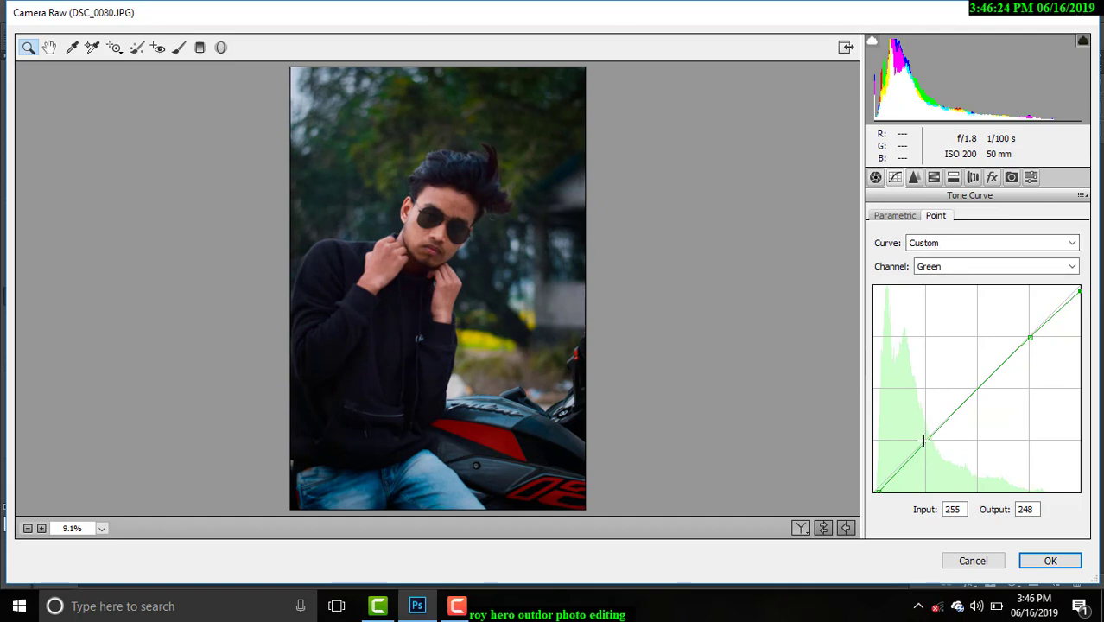
drag(923, 441, 926, 444)
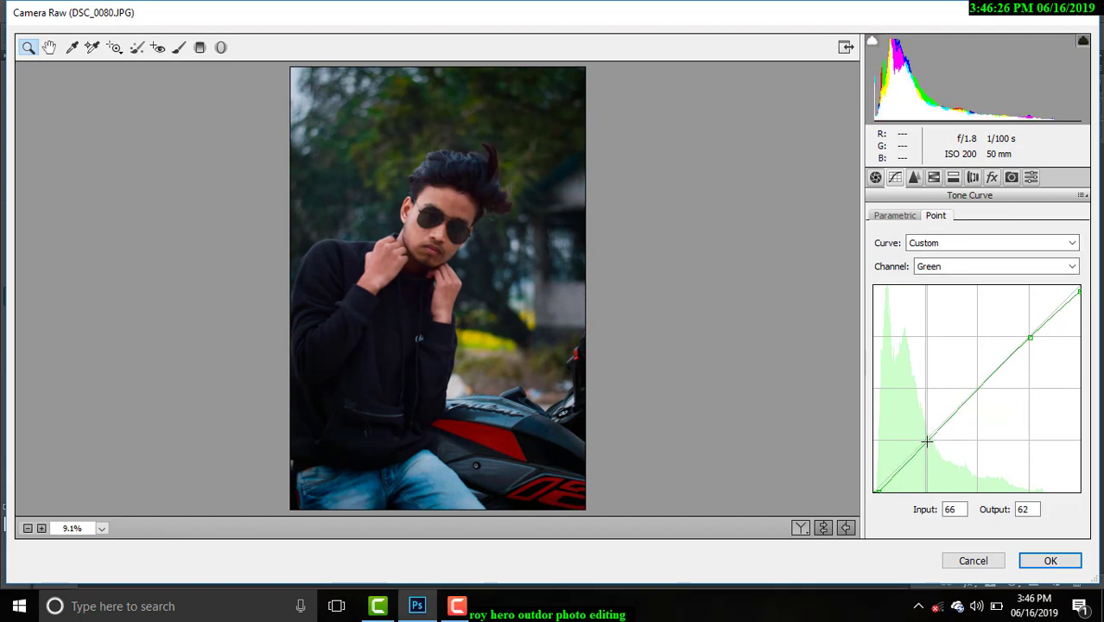
click(879, 178)
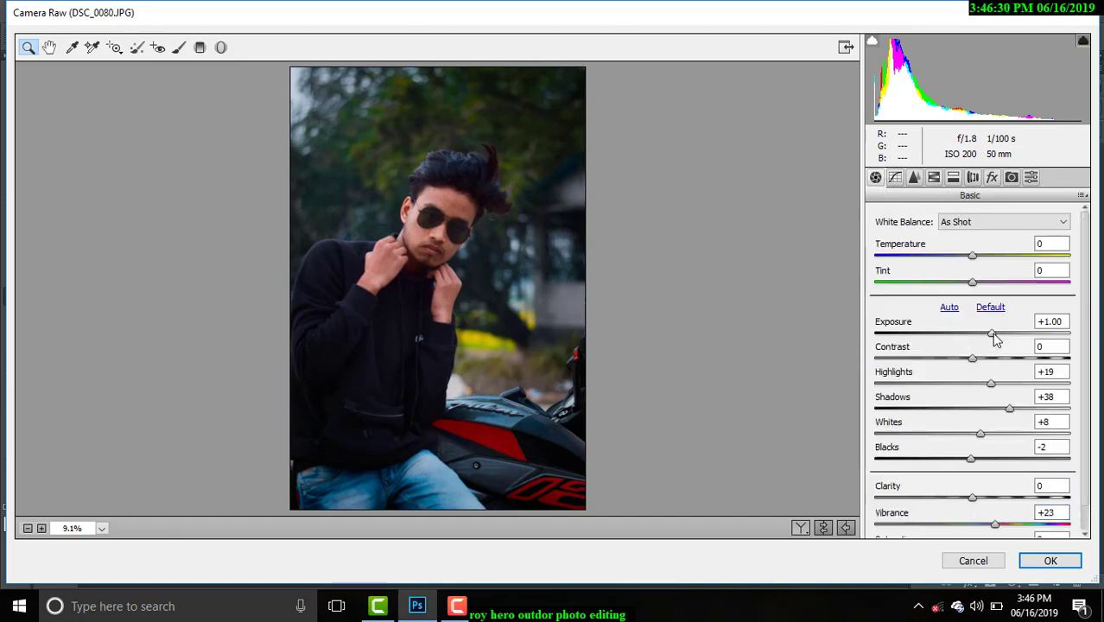
Raise Exposure to +1.20 and apply the Camera Raw grade to Background copy
drag(994, 338, 999, 337)
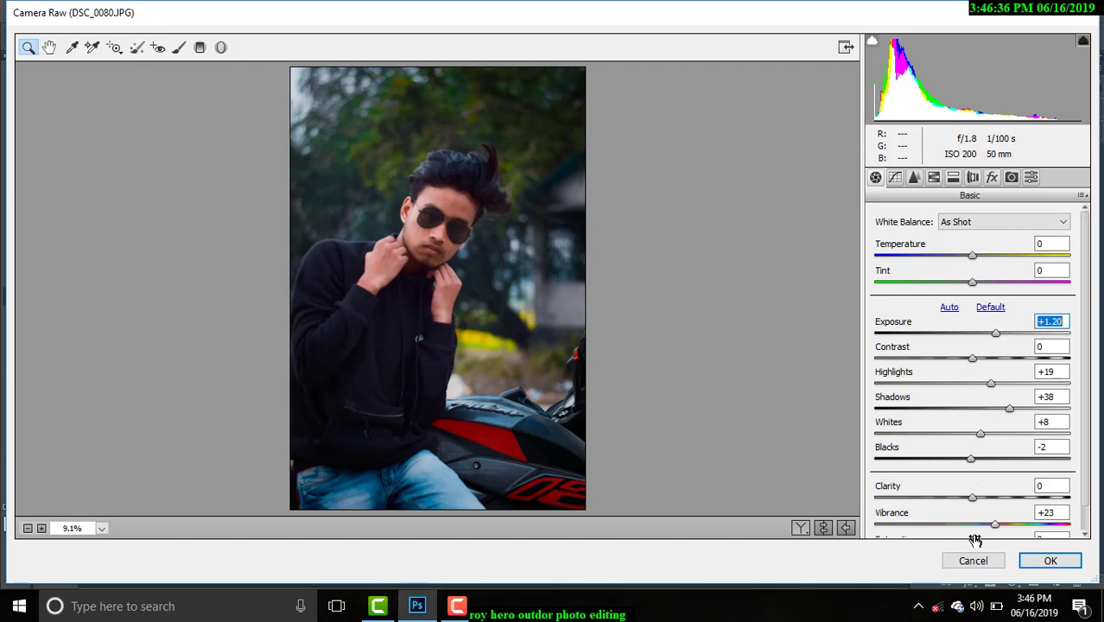
click(1035, 570)
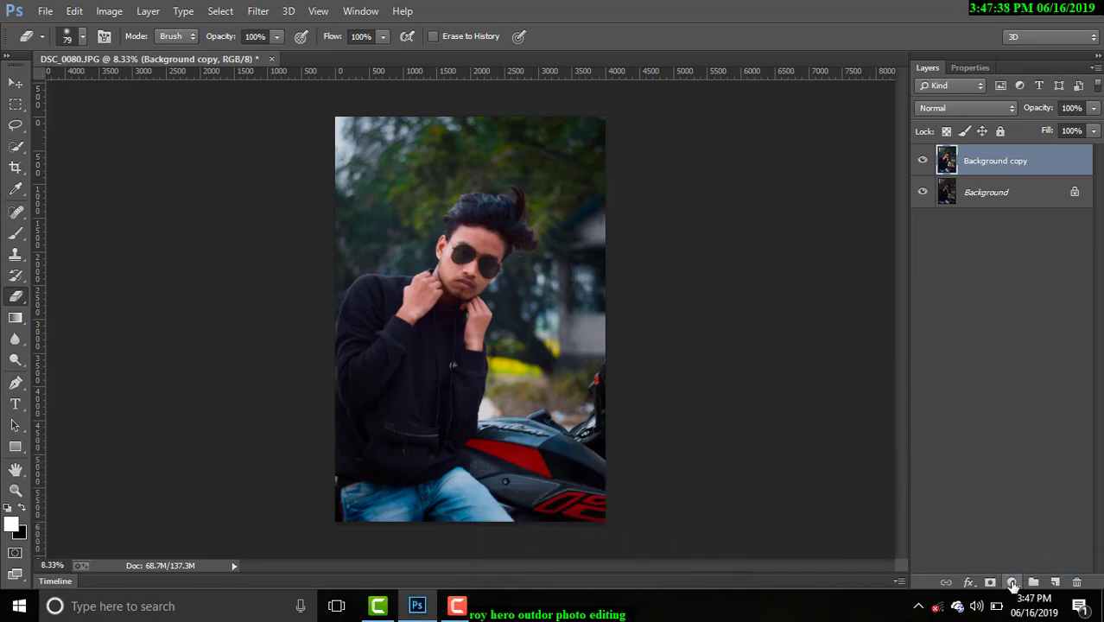
Add a Selective Color layer and give the Yellows less cyan and more black
click(1012, 584)
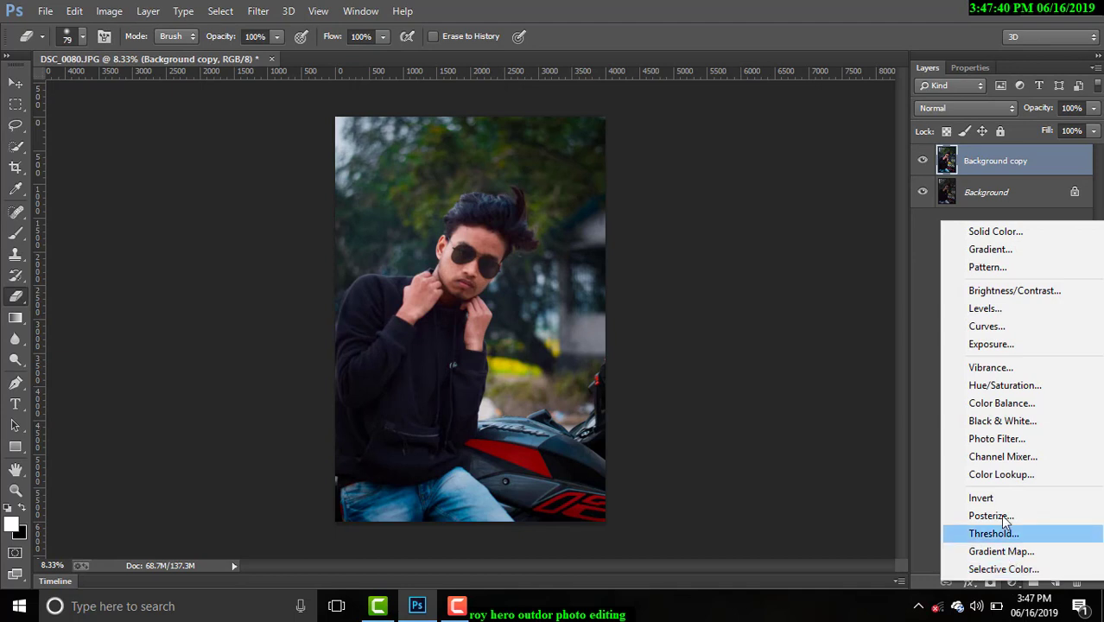
click(1003, 569)
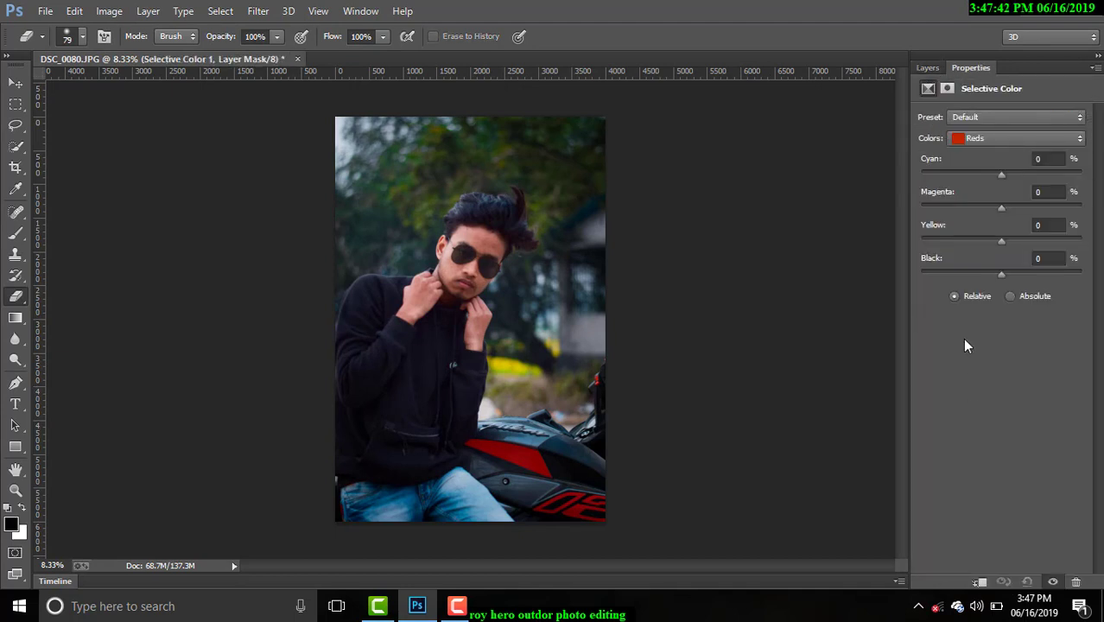
click(983, 140)
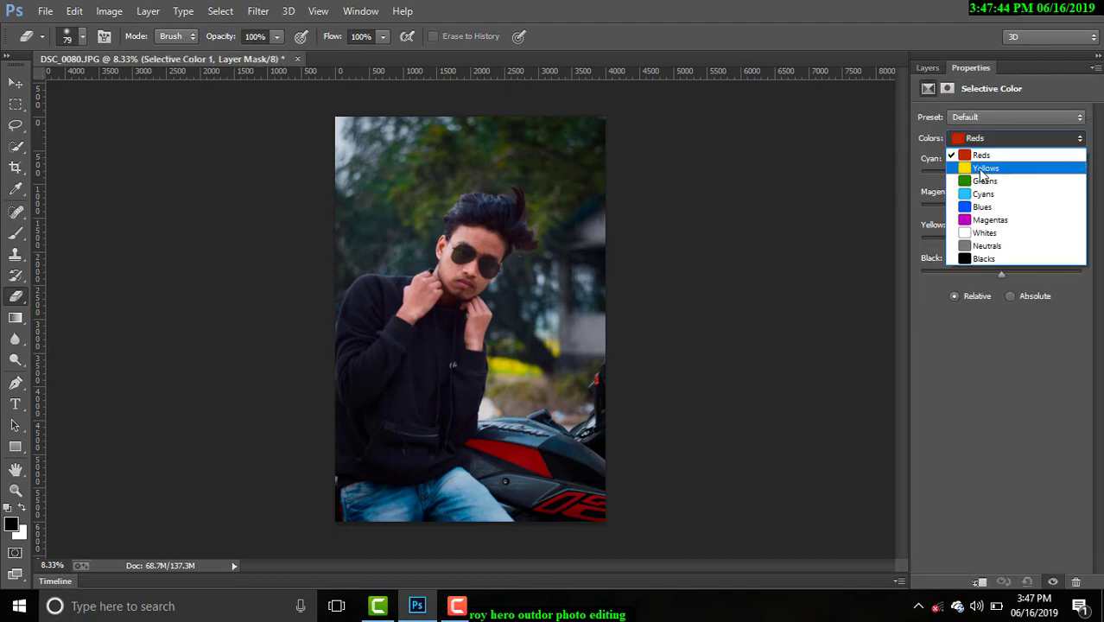
click(985, 165)
mouse_move(1001, 176)
mouse_down()
mouse_move(1044, 184)
mouse_move(983, 210)
mouse_move(1033, 212)
mouse_move(982, 215)
mouse_move(969, 237)
mouse_up()
drag(1000, 275, 1017, 277)
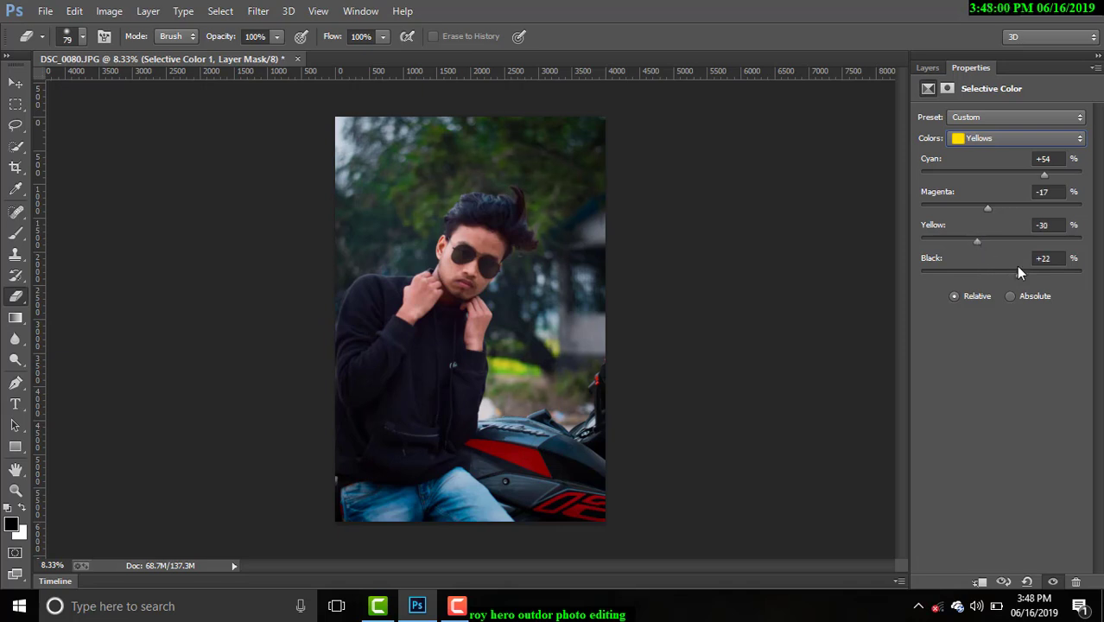
Cut cyan and yellow and add black in Greens; set Cyans to Cyan +48
scroll(968, 140, down, 1)
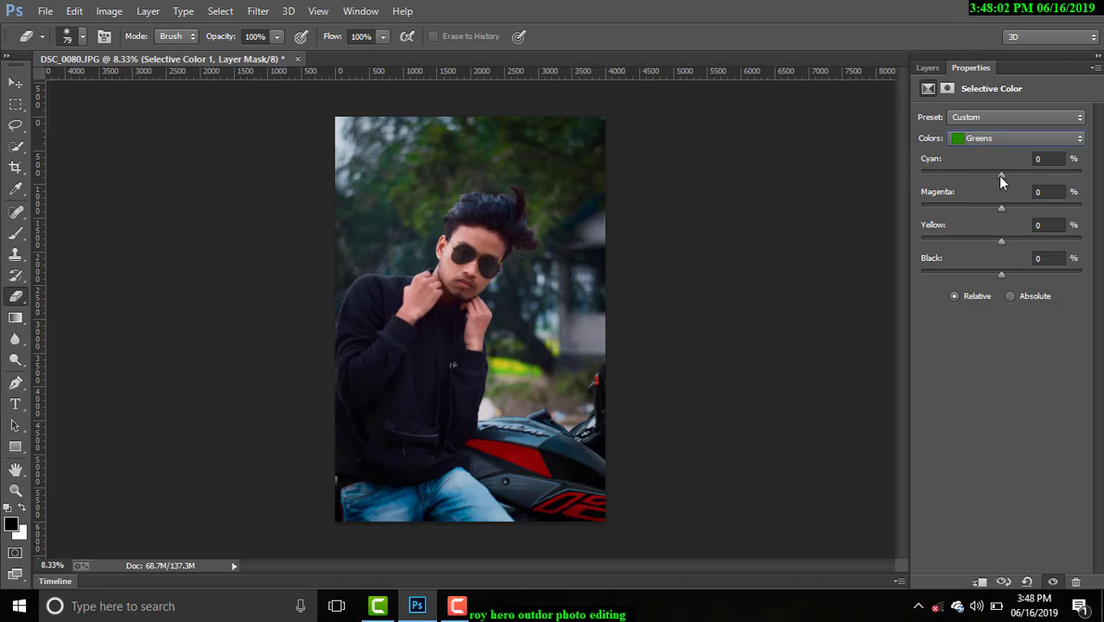
mouse_move(1000, 175)
mouse_down()
mouse_move(967, 177)
mouse_move(963, 206)
mouse_up()
mouse_move(1002, 241)
mouse_down()
mouse_move(983, 241)
mouse_move(1052, 245)
mouse_up()
drag(1008, 275, 1026, 274)
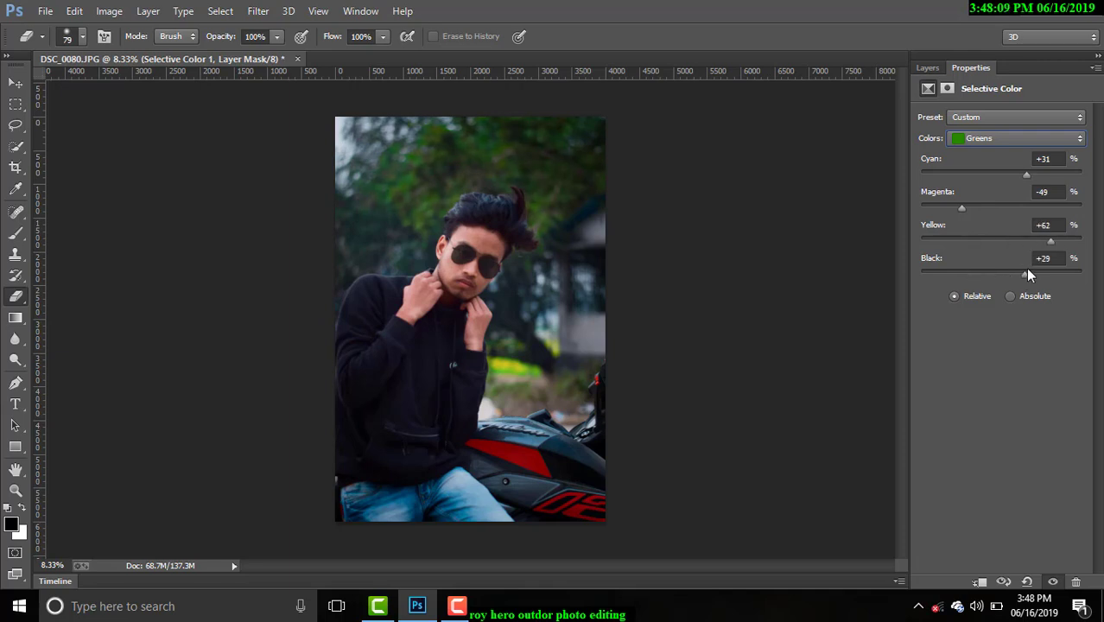
click(990, 138)
click(991, 156)
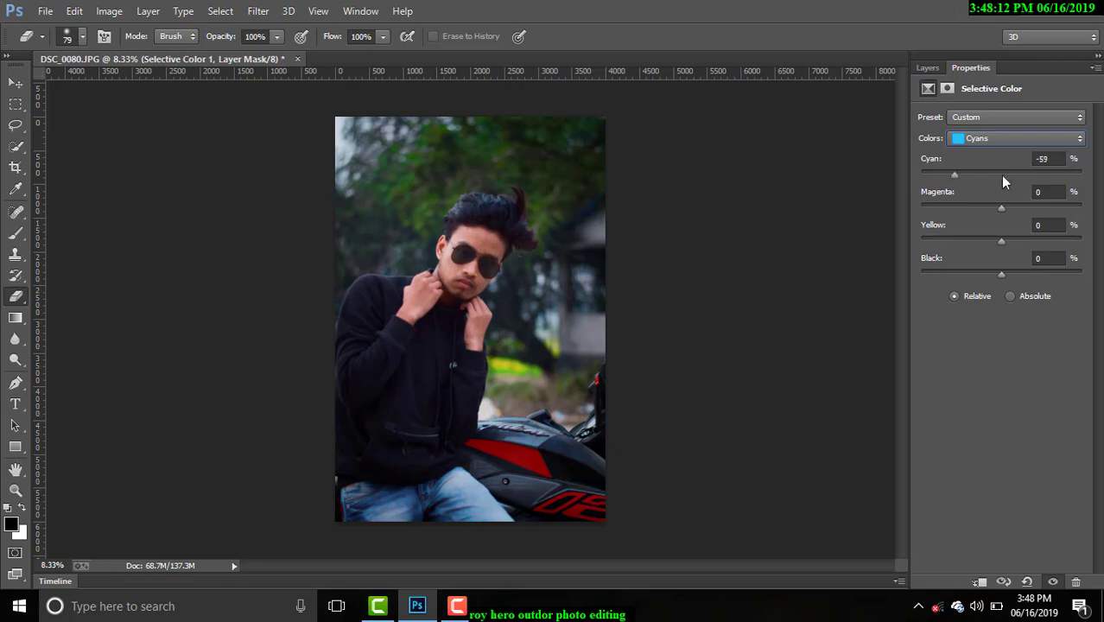
drag(1003, 176, 1039, 175)
mouse_move(1000, 208)
mouse_down()
mouse_move(962, 207)
mouse_move(1028, 209)
mouse_move(1002, 211)
mouse_move(964, 240)
mouse_move(1025, 239)
mouse_move(995, 241)
mouse_up()
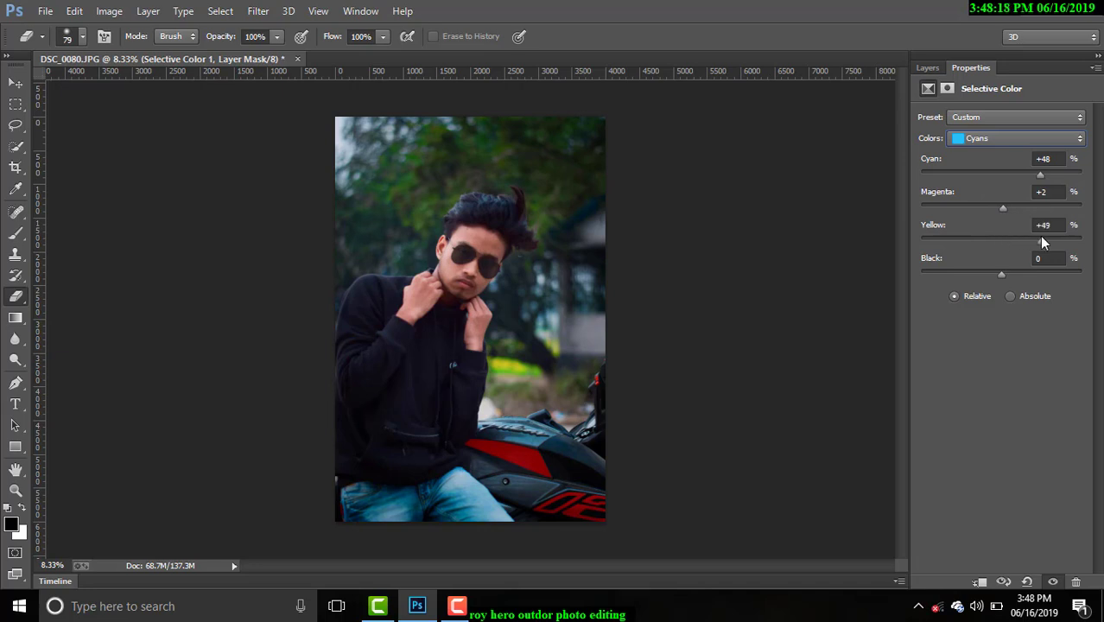
Add cyan, magenta and yellow to Blues, adjust Neutrals, and set Blacks to Cyan +6, Yellow +2
scroll(998, 136, down, 1)
mouse_move(1001, 176)
mouse_down()
mouse_move(964, 170)
mouse_move(1027, 170)
mouse_up()
mouse_move(998, 211)
mouse_down()
mouse_move(965, 202)
mouse_move(1010, 200)
mouse_up()
mouse_move(1002, 241)
mouse_down()
mouse_move(977, 240)
mouse_move(1029, 241)
mouse_move(973, 276)
mouse_move(1028, 275)
mouse_up()
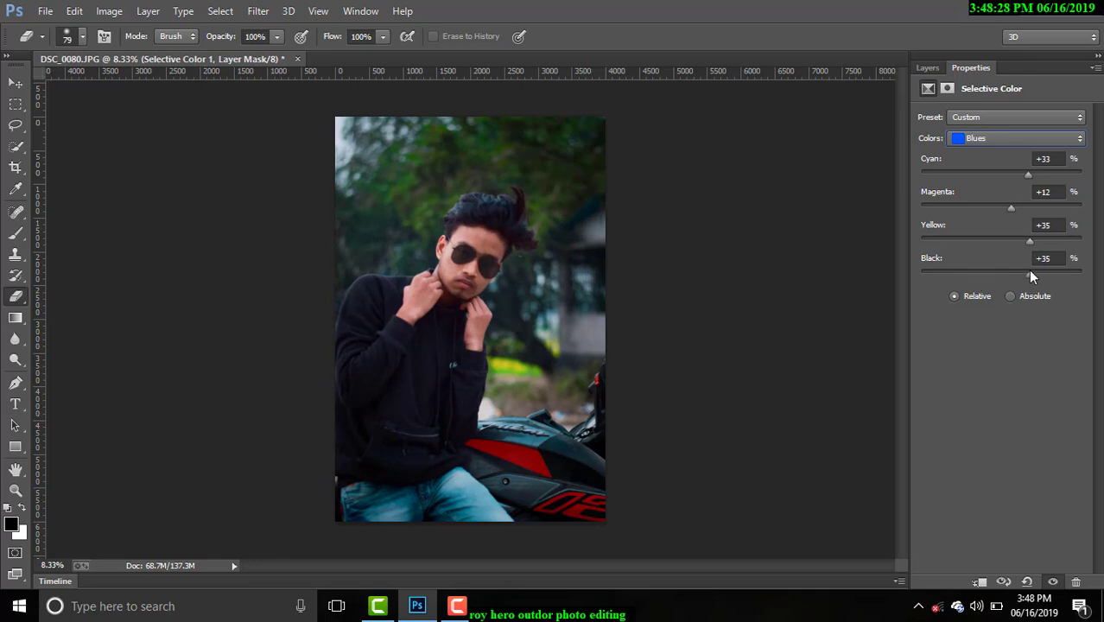
scroll(993, 143, down, 1)
scroll(993, 142, down, 2)
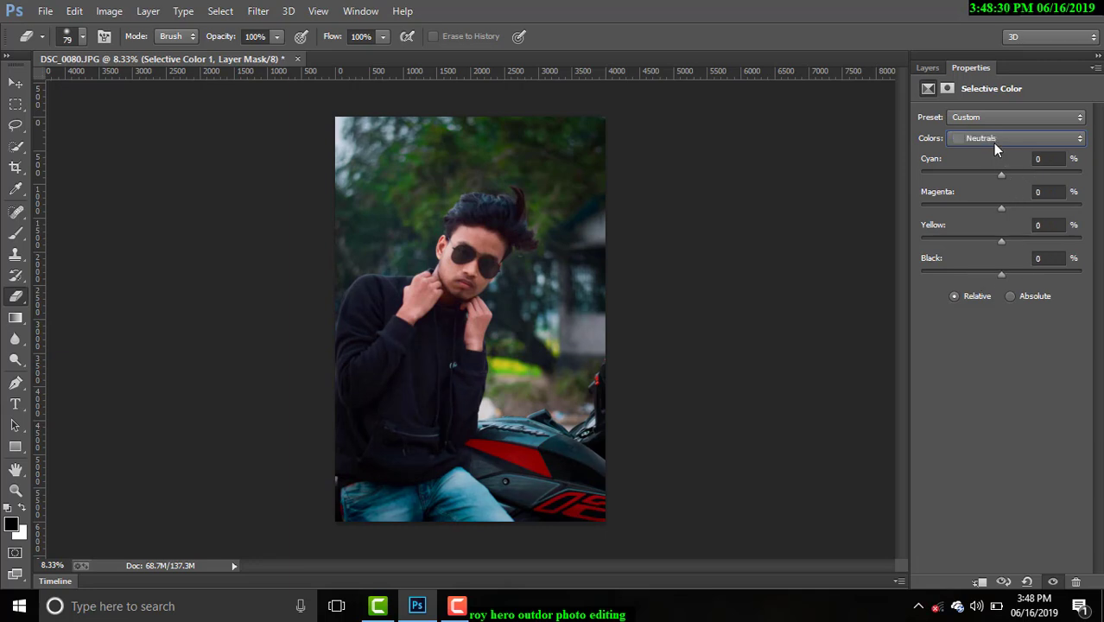
drag(999, 177, 997, 174)
click(1000, 178)
mouse_move(1000, 241)
mouse_down()
mouse_move(994, 210)
mouse_move(1005, 207)
mouse_move(1005, 174)
mouse_up()
drag(994, 136, 1008, 176)
drag(1002, 242, 1006, 240)
Toggle Selective Color 1 and the edit layers to compare against the original
click(927, 67)
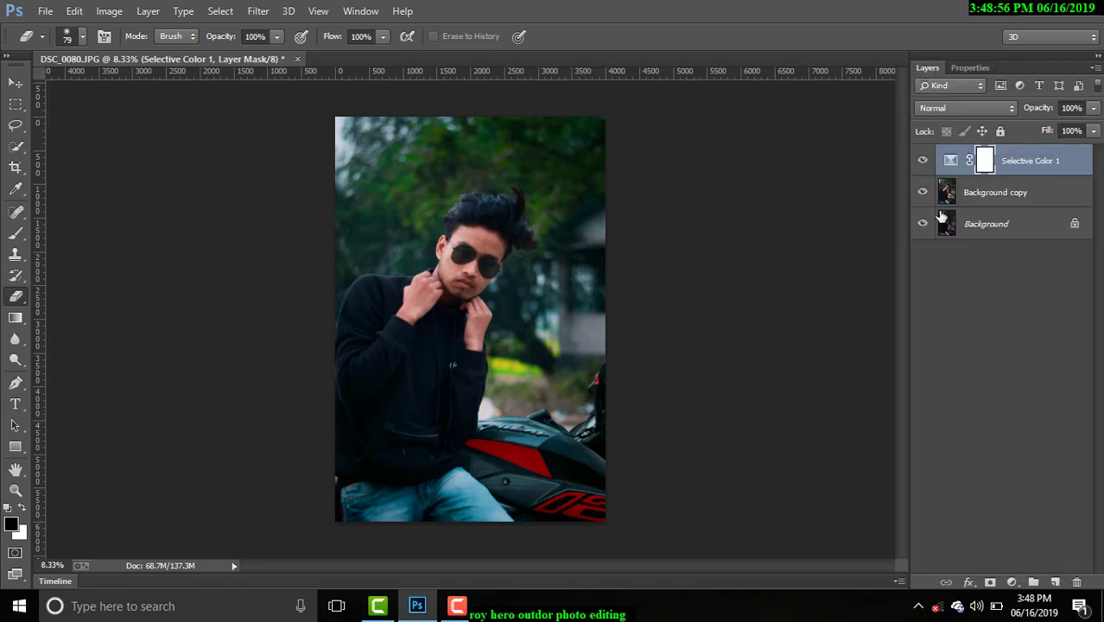
click(923, 161)
click(922, 161)
click(923, 160)
click(923, 161)
alt+click(923, 225)
alt+click(923, 225)
Stamp all visible layers into a new Layer 1 with Ctrl+Alt+Shift+E
key(ctrl+shift+alt+e)
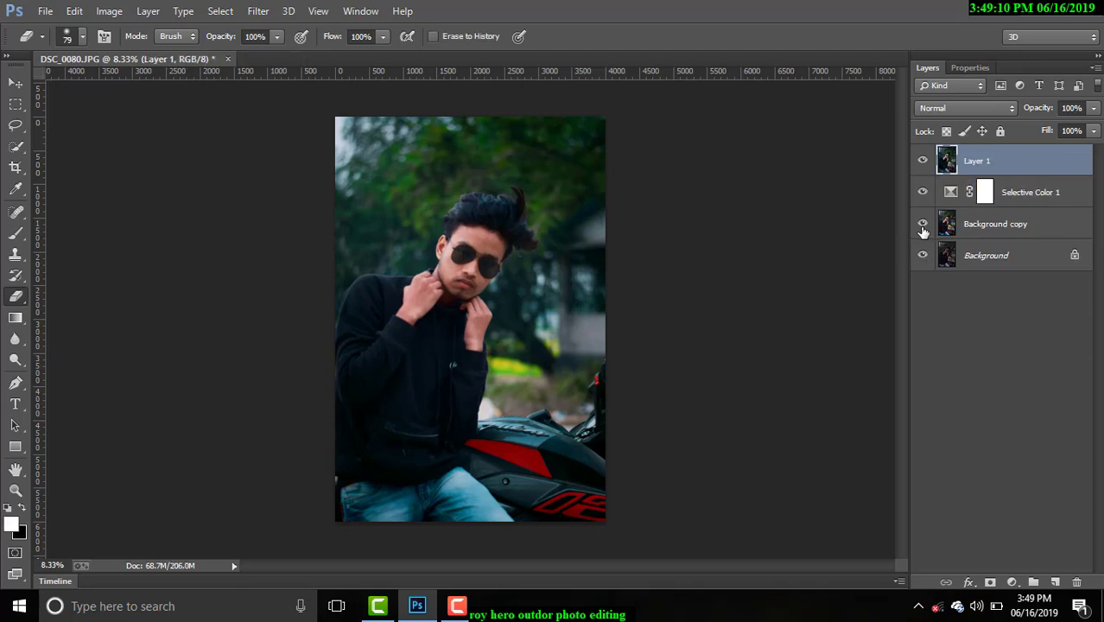
scroll(601, 263, up, 1)
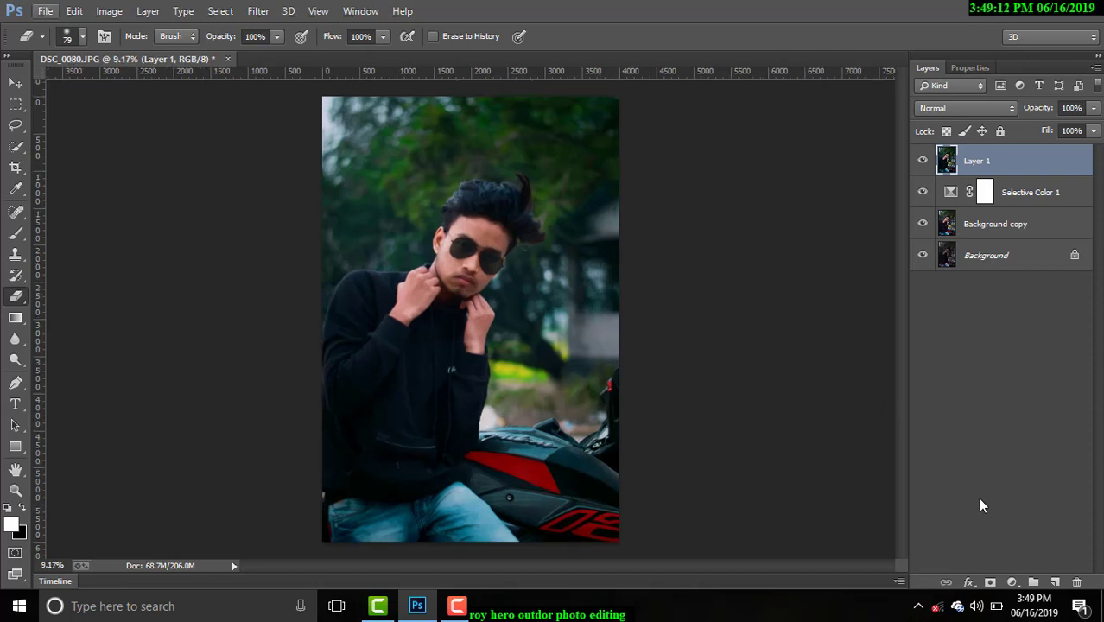
click(1013, 582)
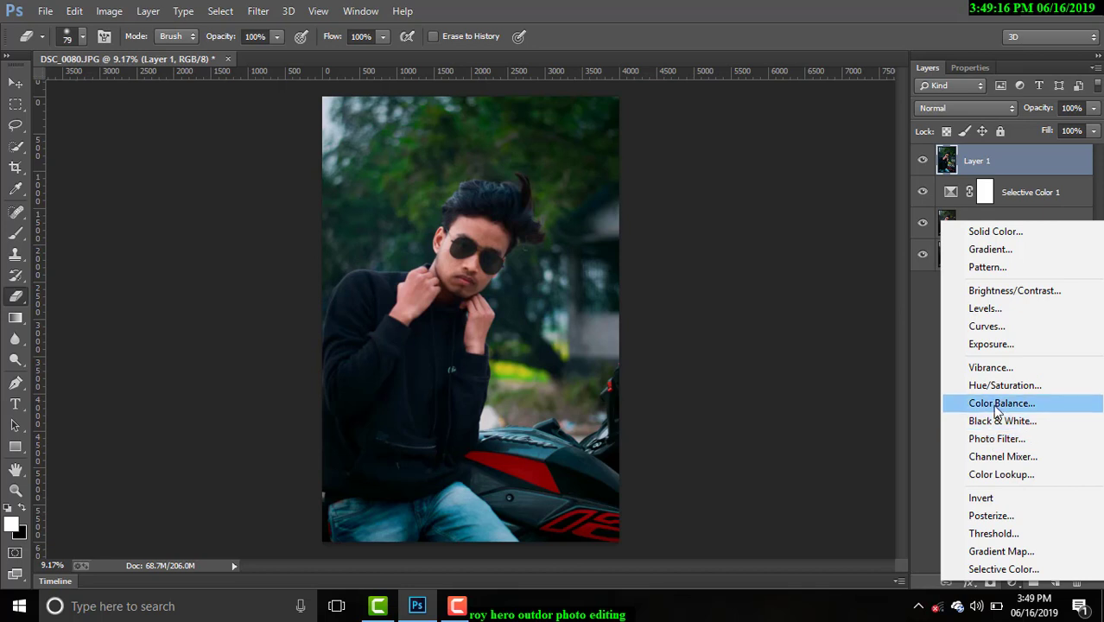
Add Selective Color 2 with Yellows at Magenta -36, Yellow below -21, and less Cyan
click(982, 573)
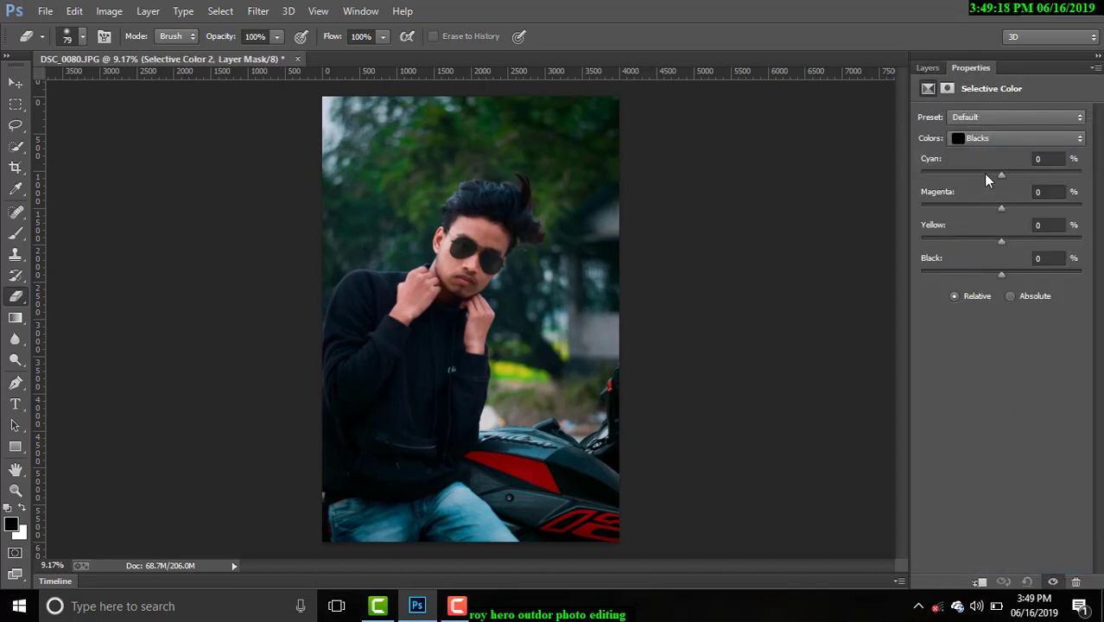
click(980, 140)
click(979, 169)
click(972, 209)
click(984, 240)
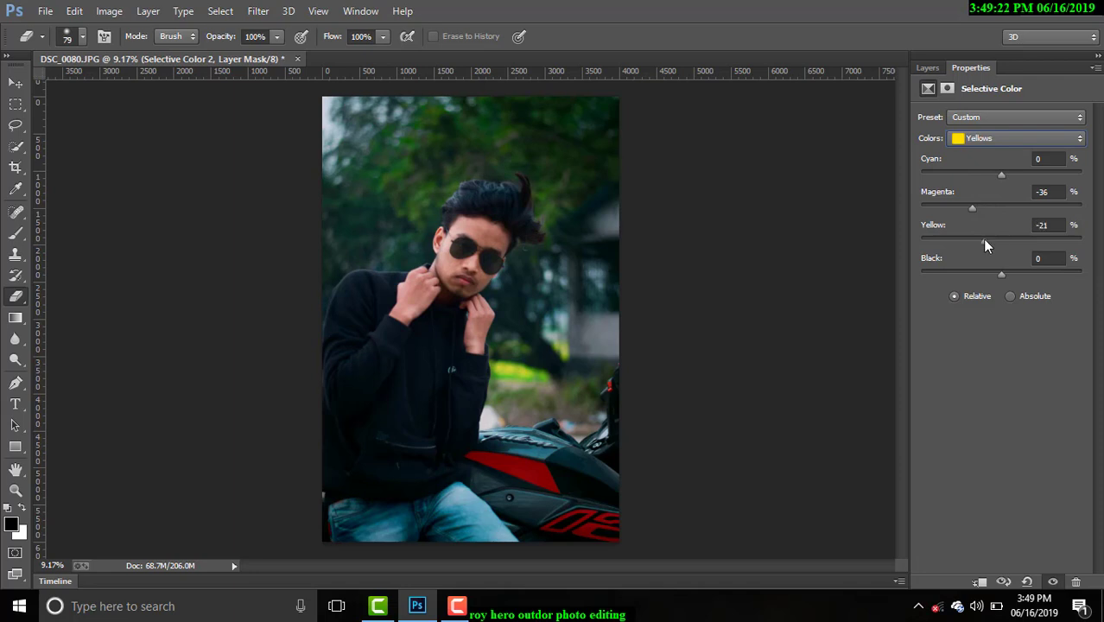
mouse_move(981, 241)
mouse_down()
mouse_move(969, 207)
mouse_move(952, 246)
mouse_move(1026, 250)
mouse_move(987, 248)
mouse_up()
mouse_move(996, 180)
mouse_down()
mouse_move(987, 171)
mouse_move(1025, 171)
mouse_move(980, 178)
mouse_move(1051, 177)
mouse_move(974, 180)
mouse_move(1007, 181)
mouse_up()
click(928, 67)
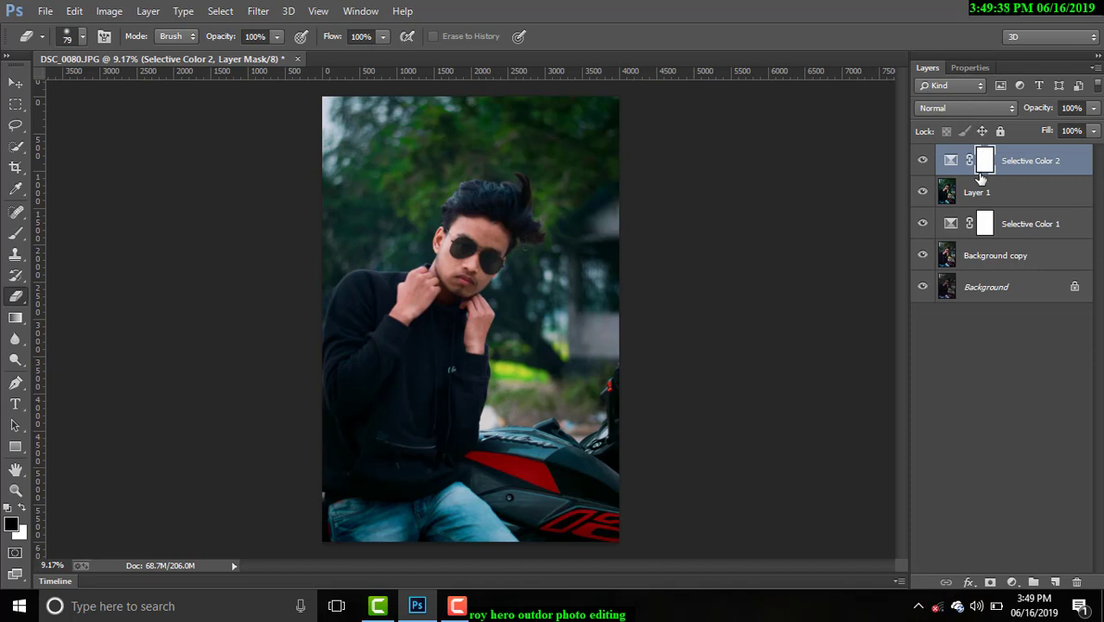
Invert the Selective Color 2 mask to black and set white as the painting colour
key(ctrl+i)
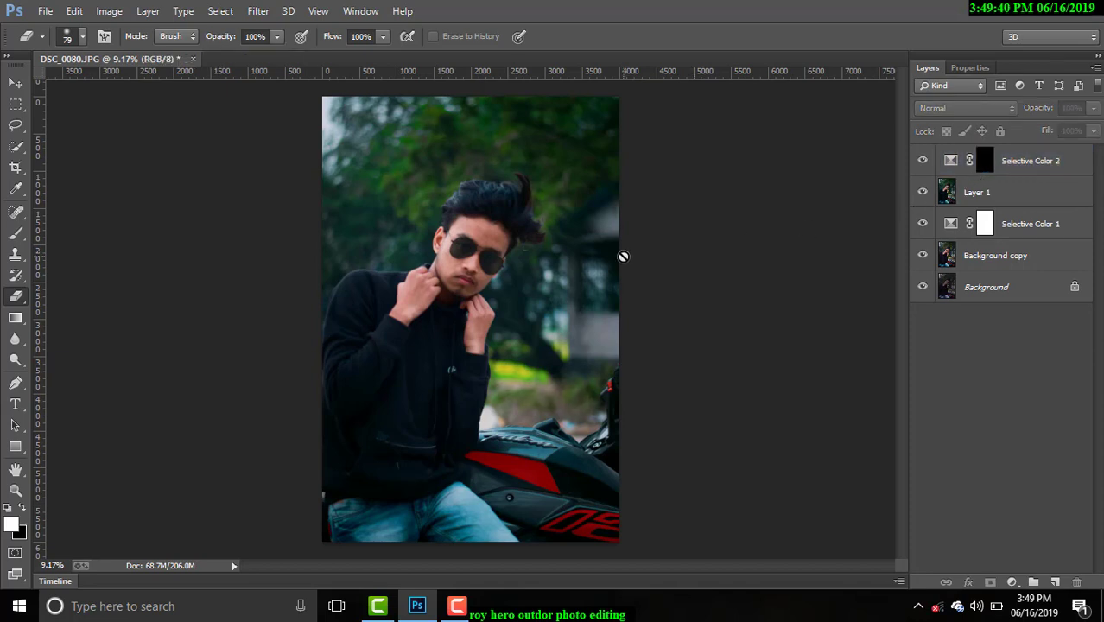
key(ctrl+plus)
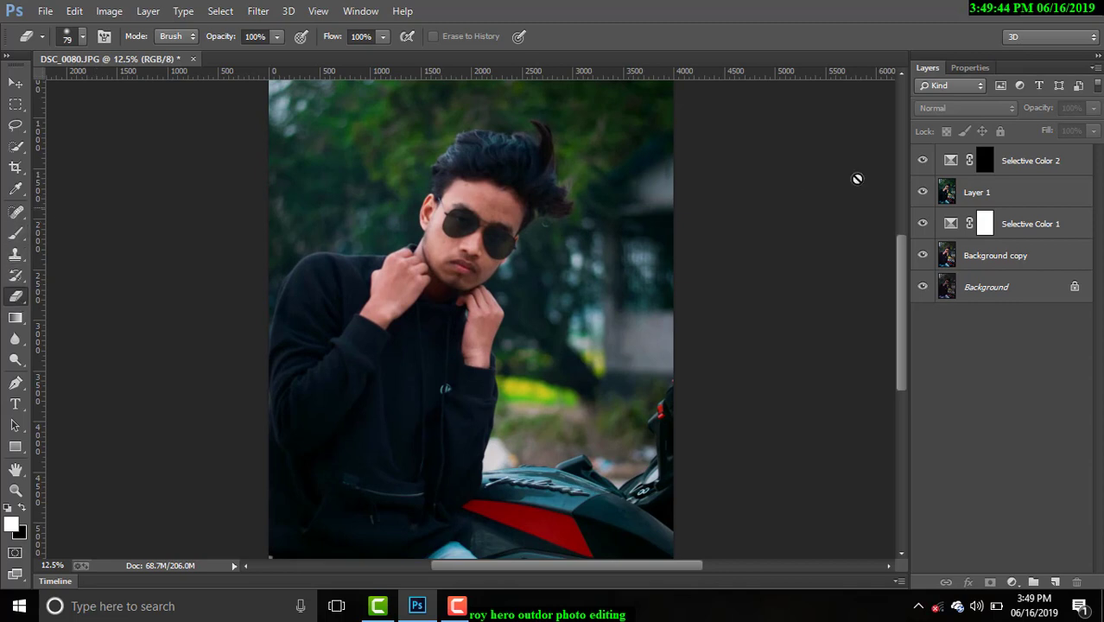
click(985, 161)
key(x)
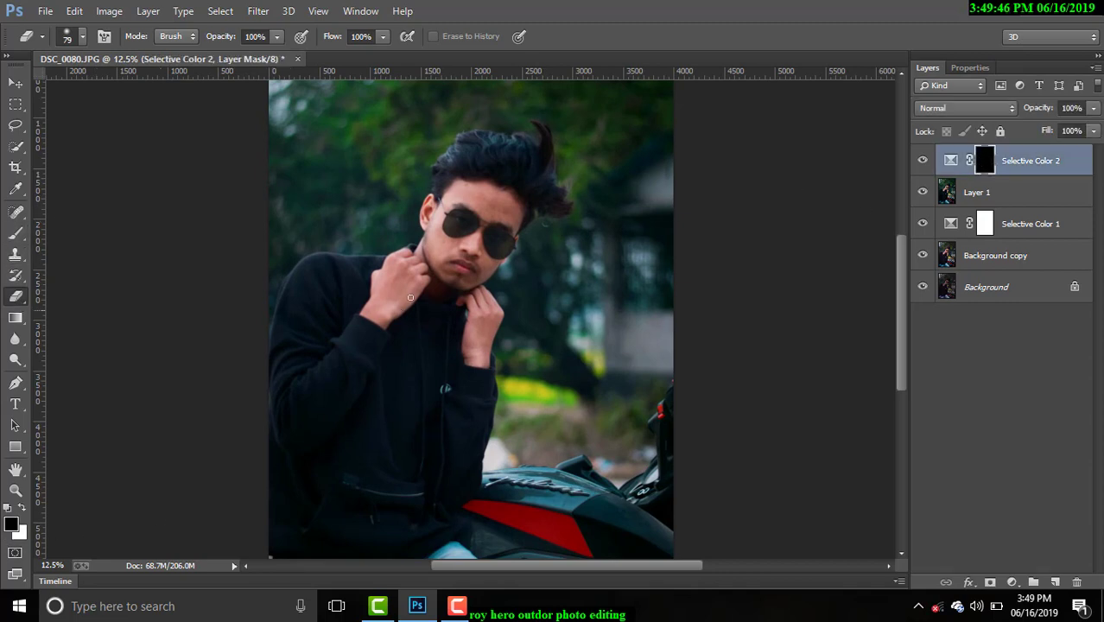
Paint the Selective Color 2 adjustment back over the sunglasses and chin/neck, then zoom out
scroll(453, 248, up, 1)
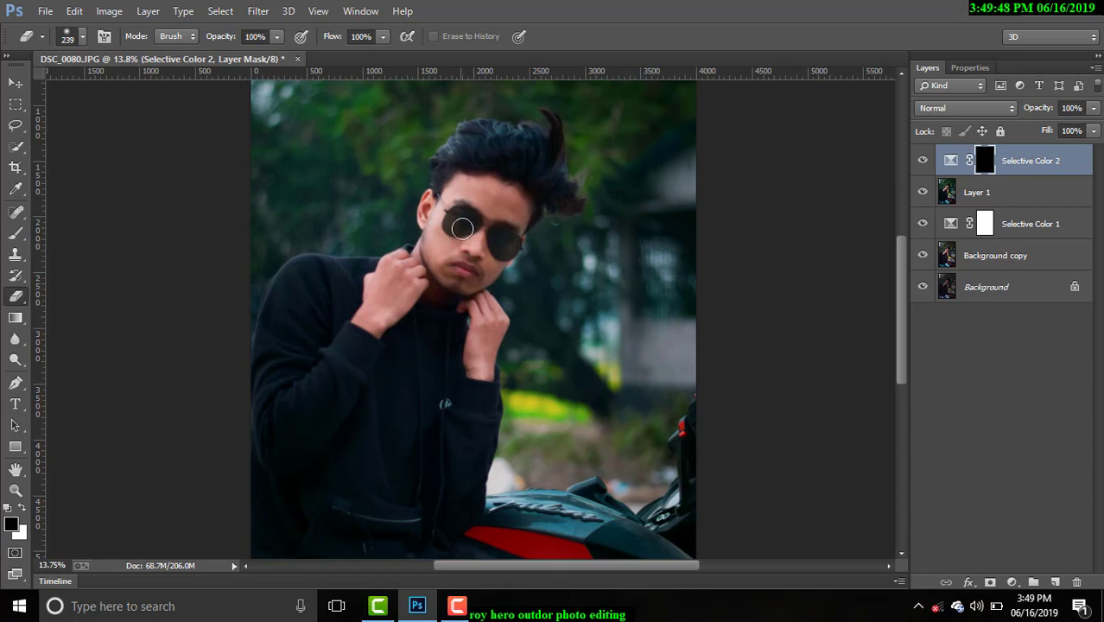
drag(466, 220, 505, 226)
mouse_move(431, 278)
mouse_down()
mouse_move(425, 257)
mouse_move(403, 294)
mouse_up()
scroll(464, 270, down, 2)
scroll(464, 270, down, 2)
scroll(464, 269, down, 1)
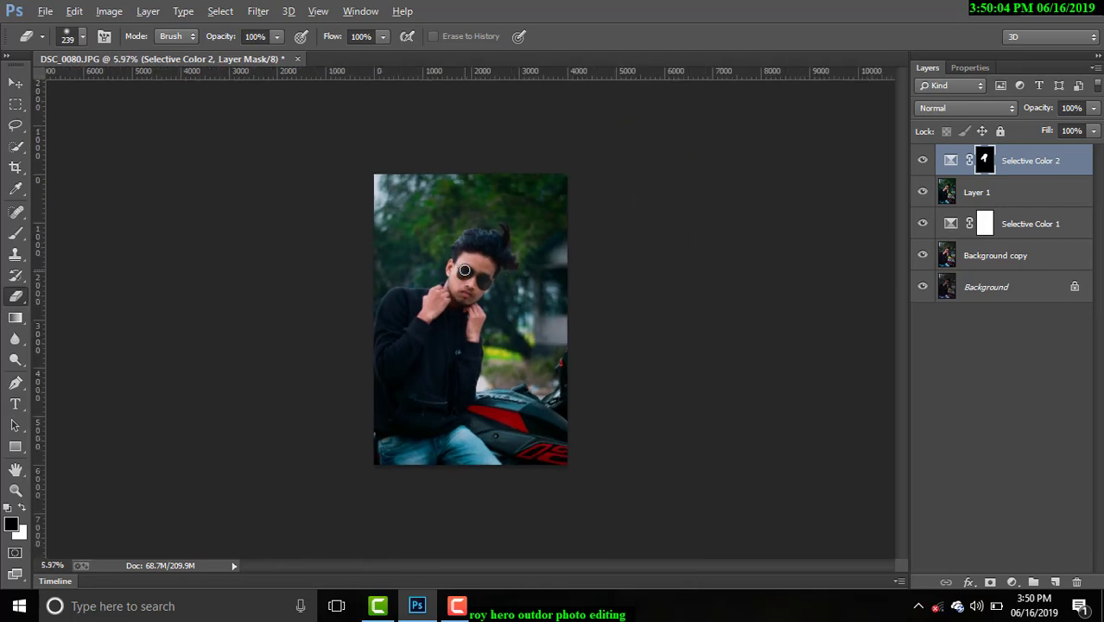
scroll(466, 259, up, 2)
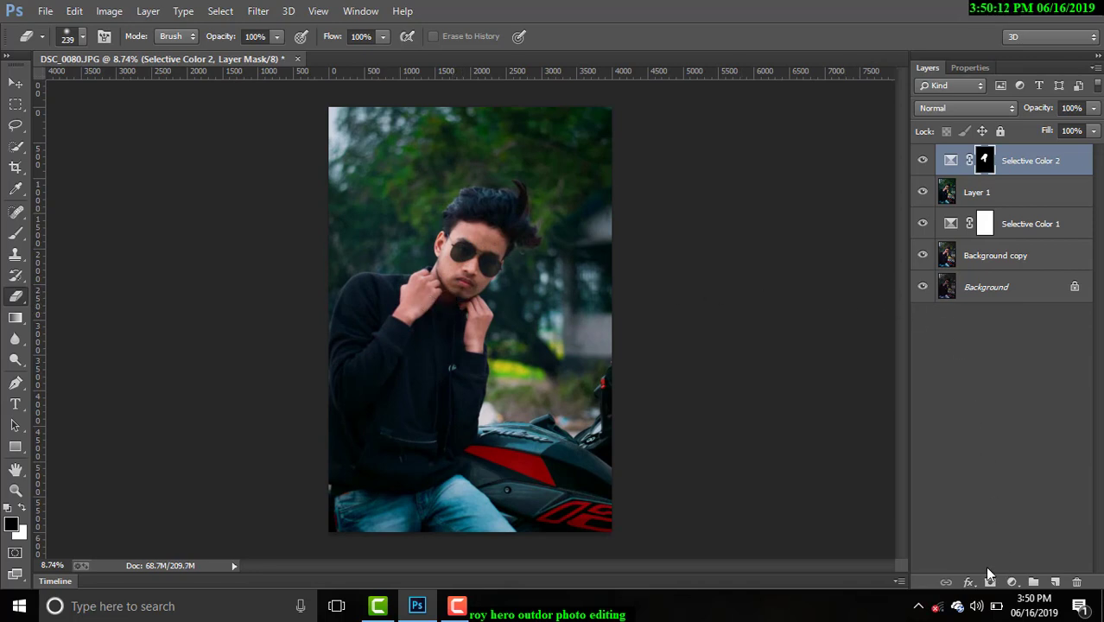
Stamp all visible edits into a new Layer 2 and duplicate it as Layer 2 copy
key(ctrl+shift+alt+e)
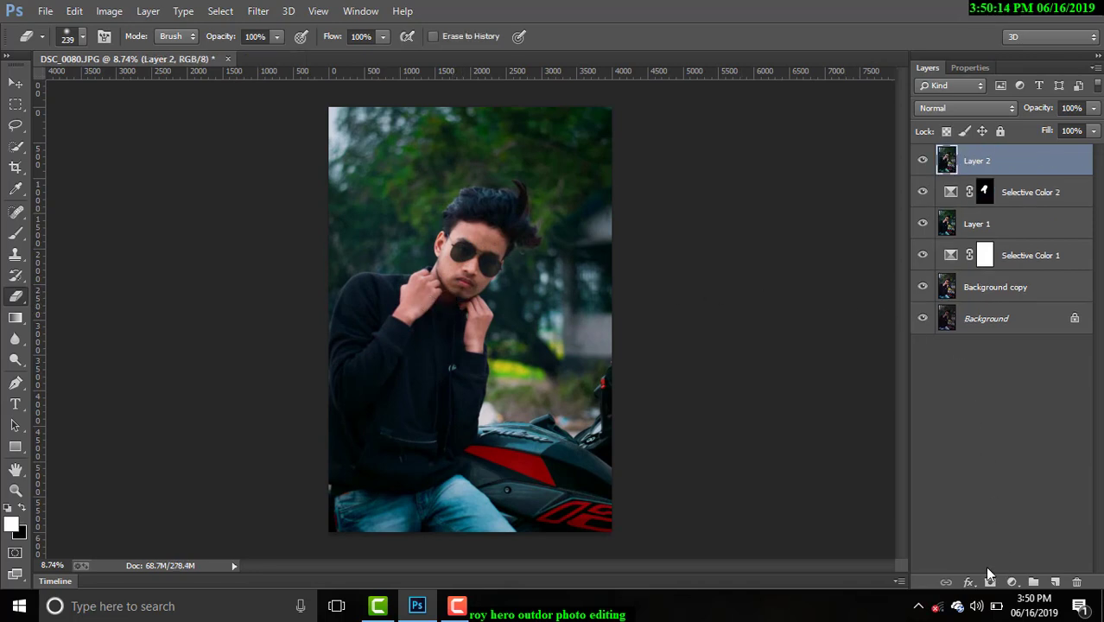
key(ctrl+j)
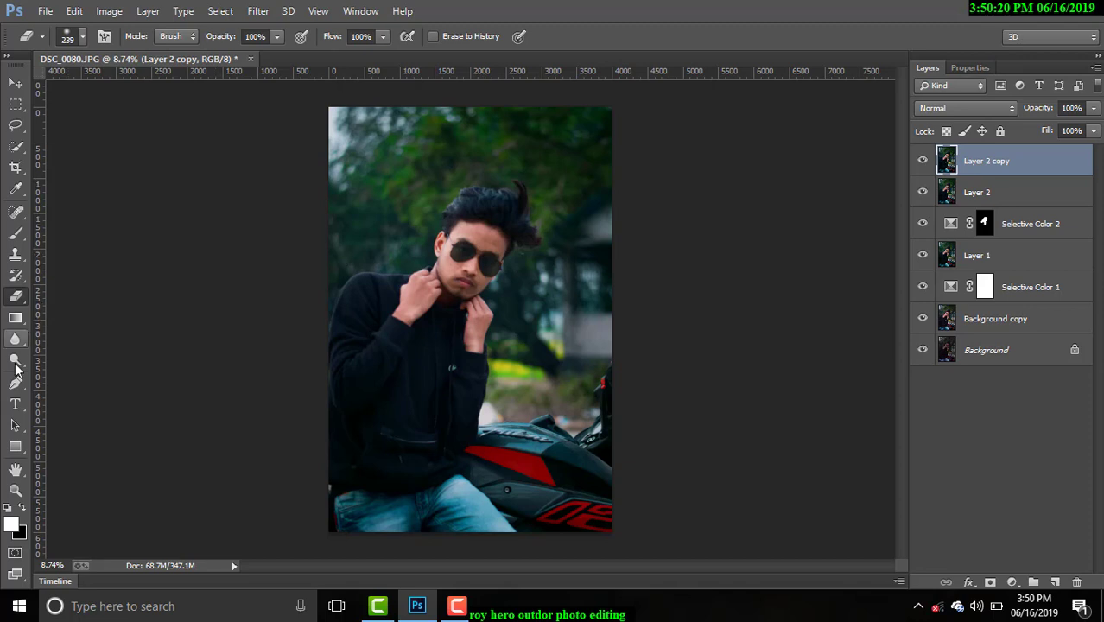
click(16, 257)
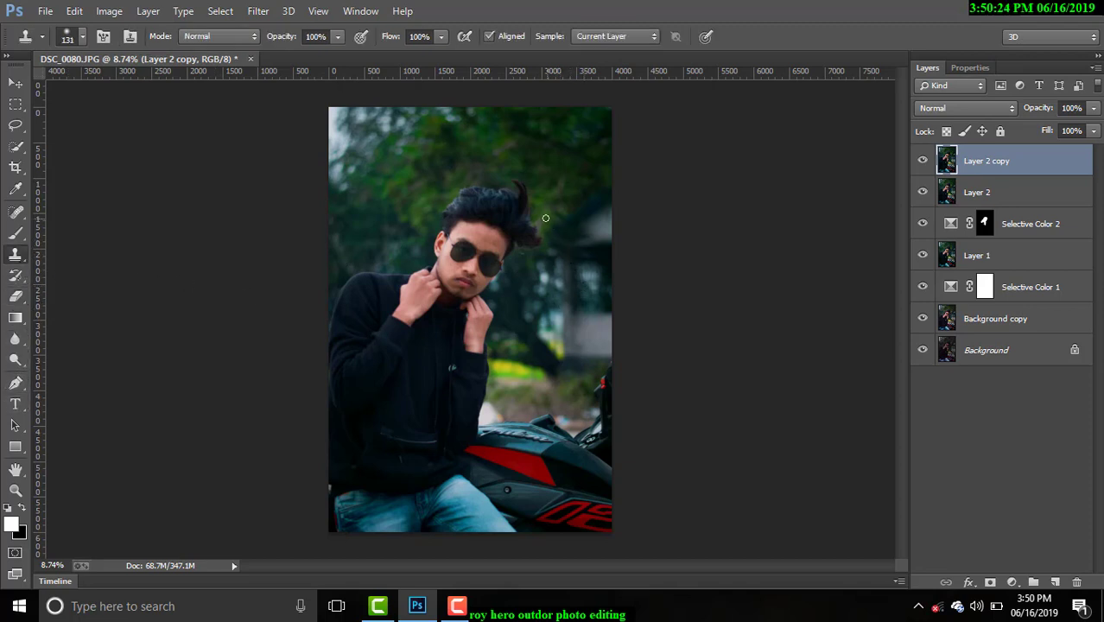
Clone Stamp over the stray hair strand above the man's head
scroll(545, 218, up, 3)
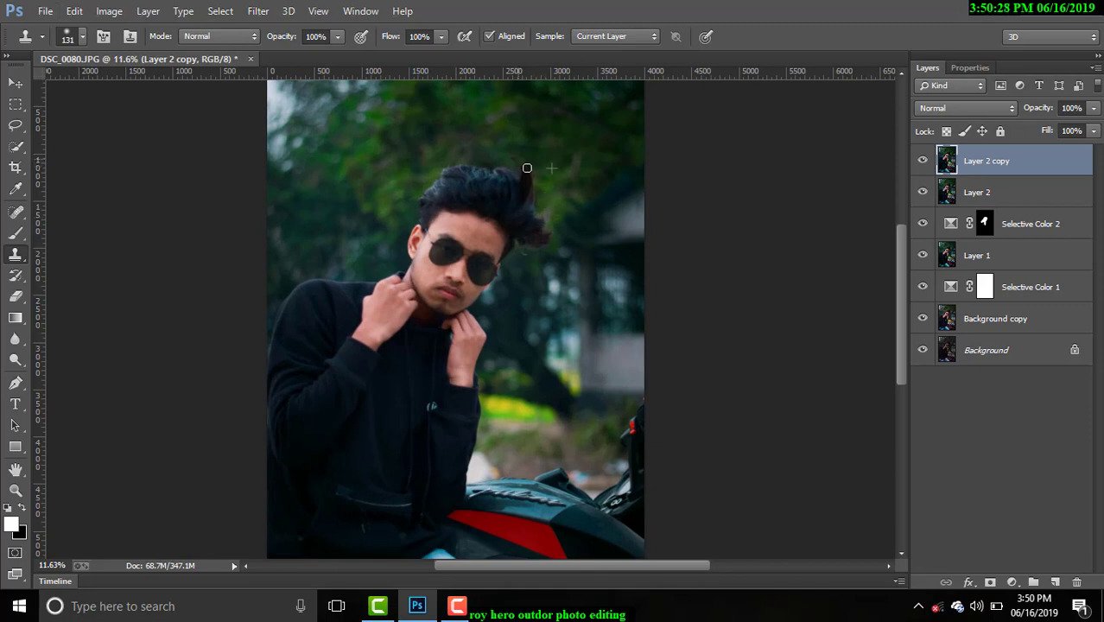
mouse_move(527, 168)
mouse_down()
mouse_move(530, 178)
mouse_move(512, 163)
mouse_move(533, 185)
mouse_up()
scroll(539, 171, down, 2)
scroll(536, 170, down, 1)
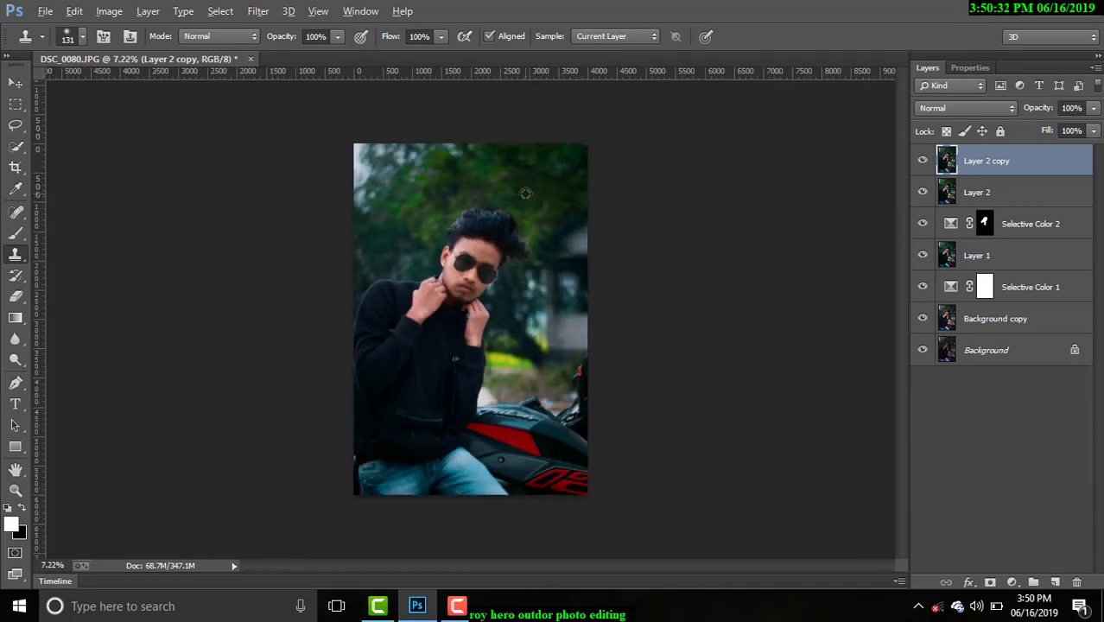
scroll(481, 191, up, 1)
scroll(481, 191, up, 1)
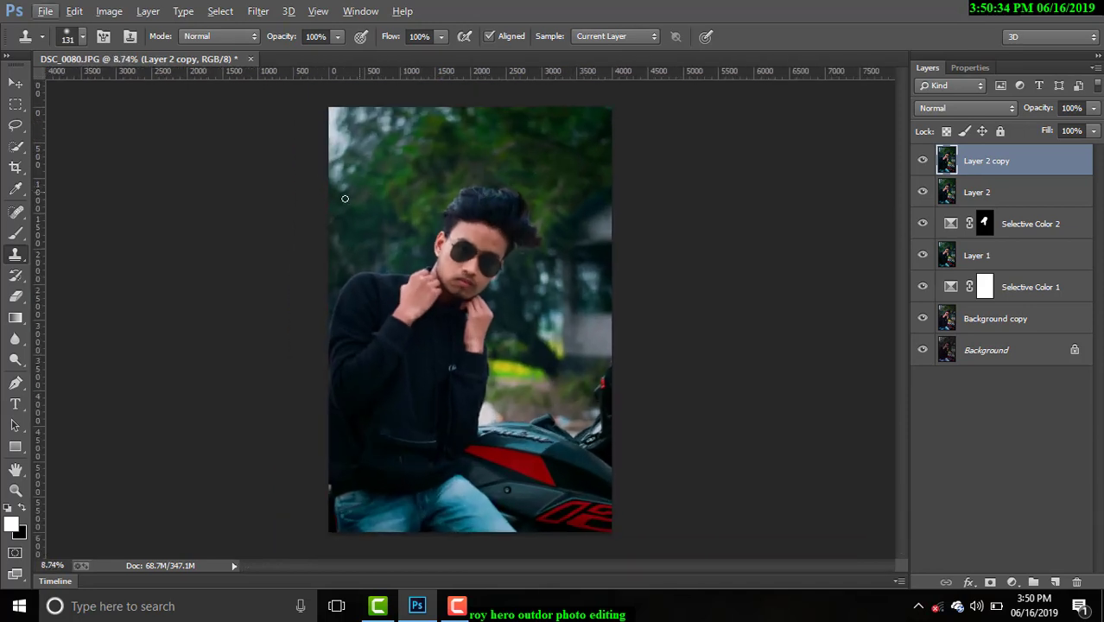
Compare the retouch against the original Background, then duplicate Layer 2 copy as Layer 2 copy 2
key(ctrl+z)
key(ctrl+z)
alt+click(921, 351)
alt+click(921, 351)
key(alt)
key(alt)
drag(985, 155, 1058, 584)
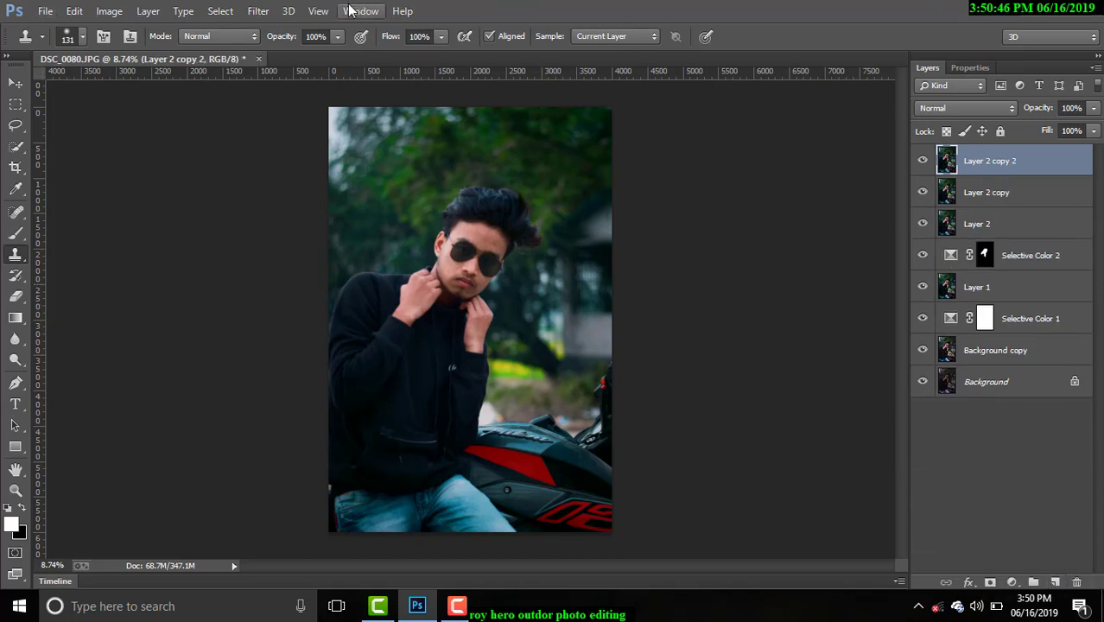
Apply Imagenomic Portraiture with its Smoothing: High preset to Layer 2 copy 2
click(257, 11)
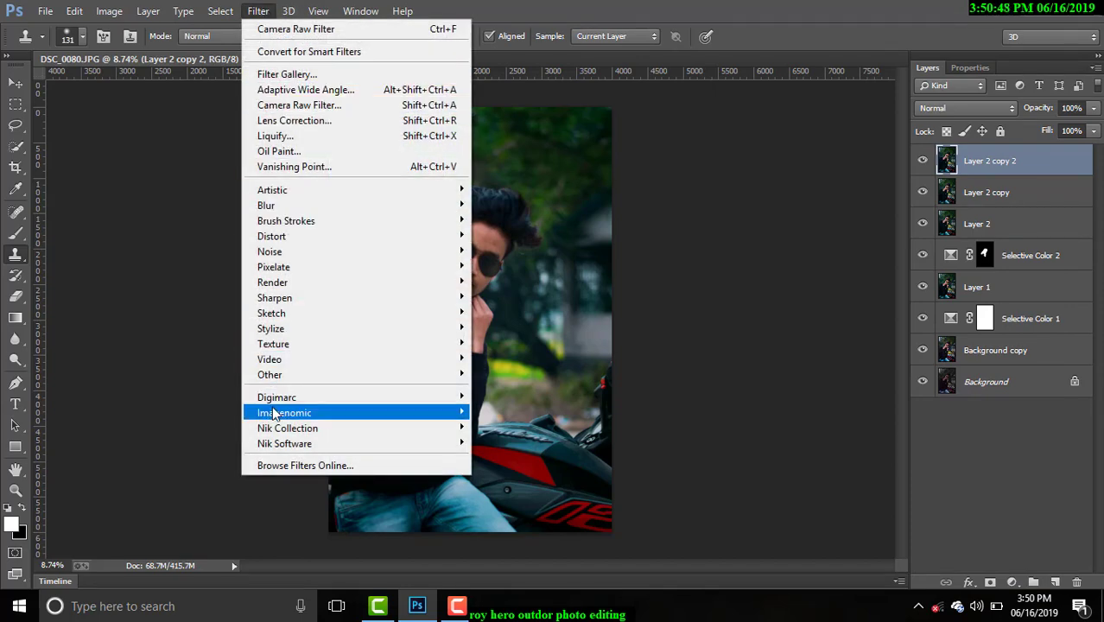
mouse_move(284, 413)
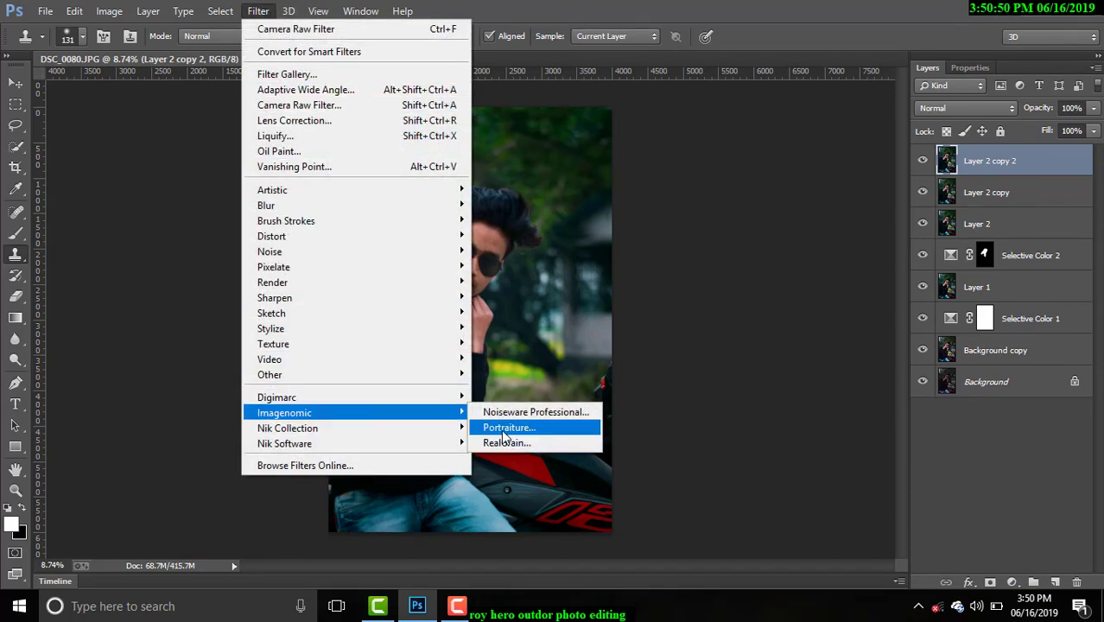
click(508, 427)
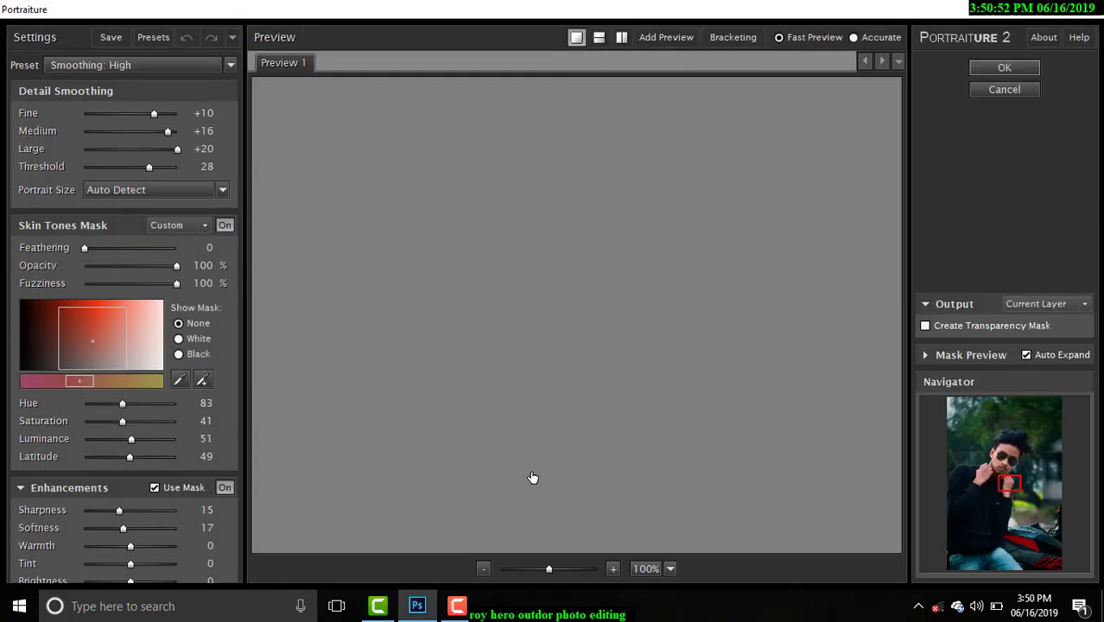
mouse_move(498, 571)
mouse_down()
mouse_move(516, 568)
mouse_move(504, 569)
mouse_up()
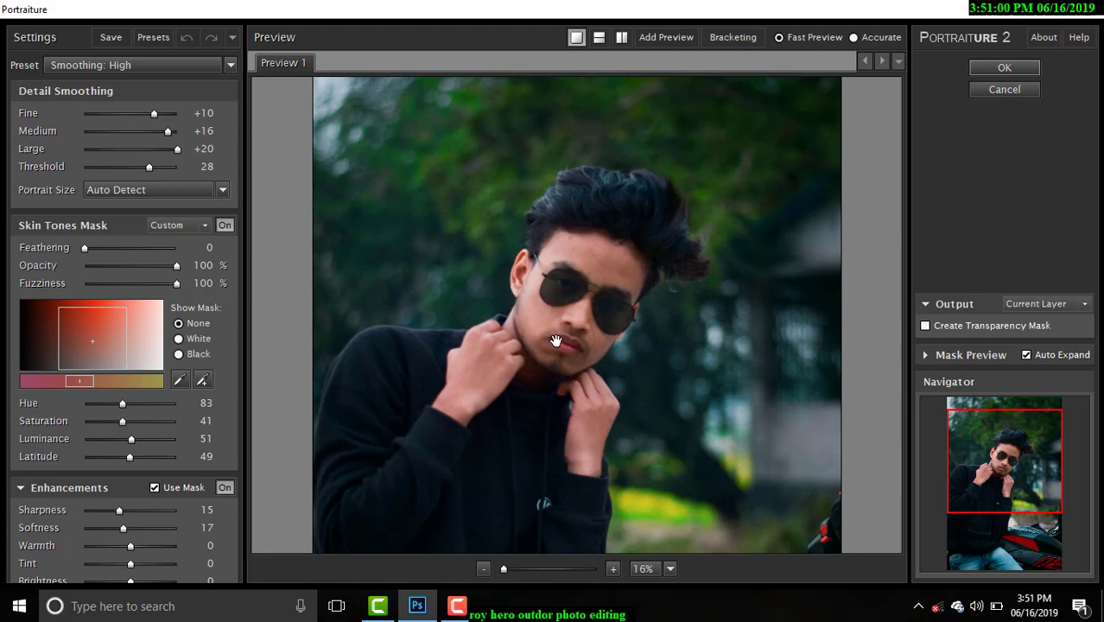
click(982, 68)
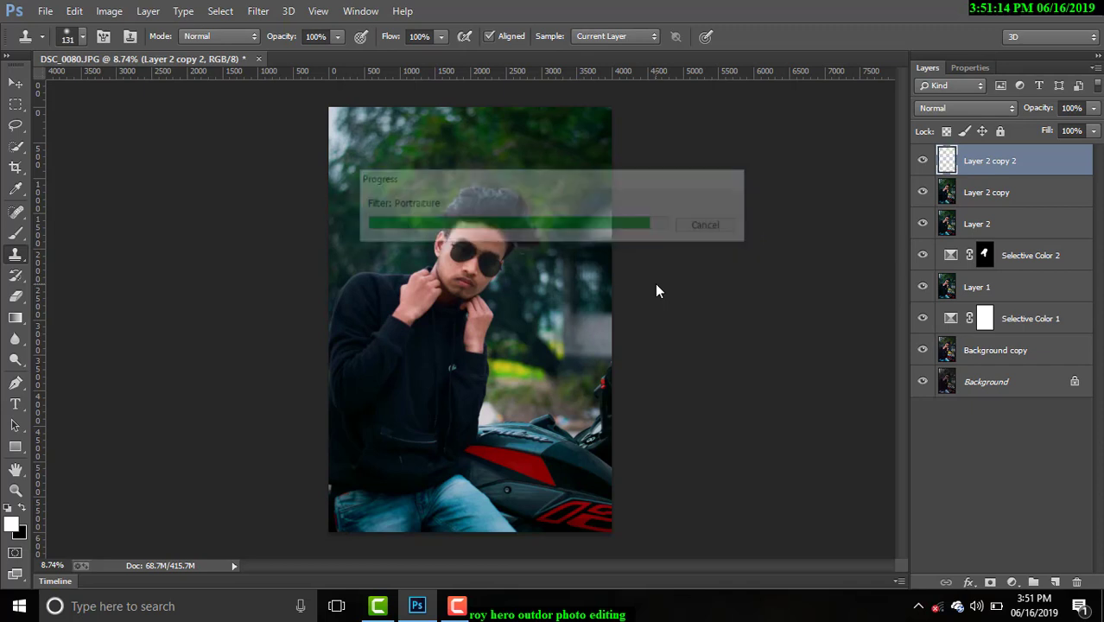
Add an inverted, all-black layer mask to Layer 2 copy 2 and zoom in on the face
click(990, 582)
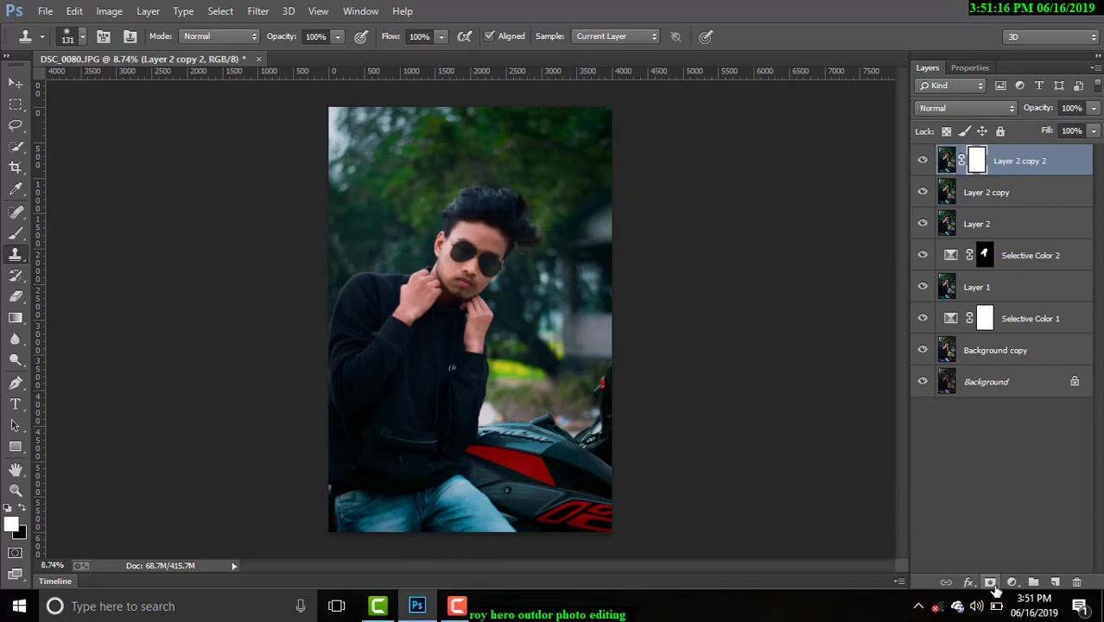
key(ctrl+i)
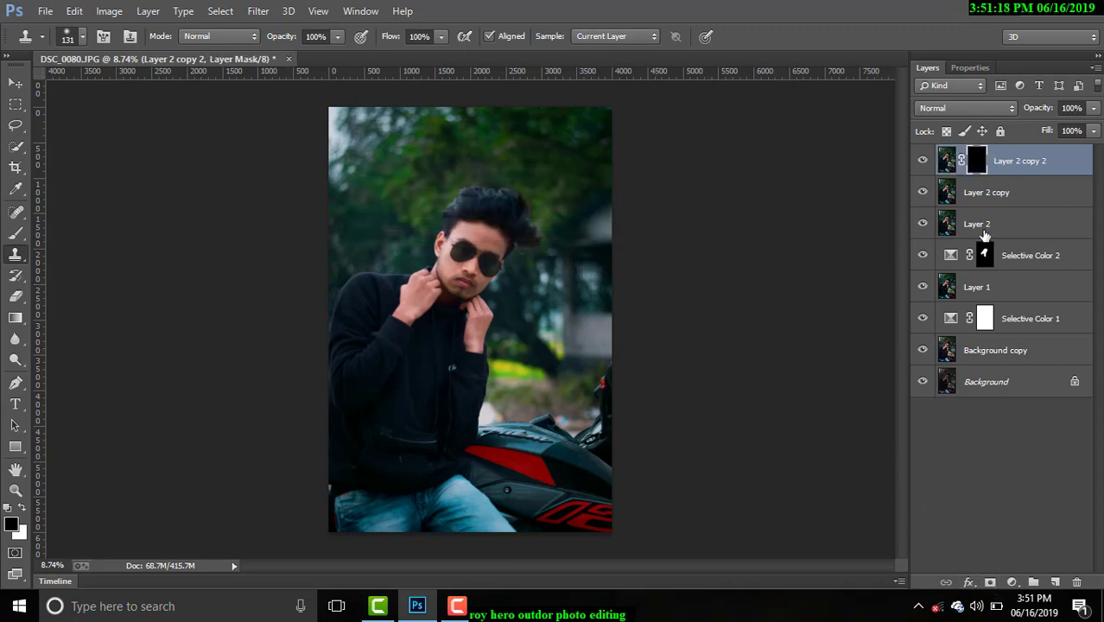
scroll(476, 252, up, 2)
scroll(476, 252, up, 1)
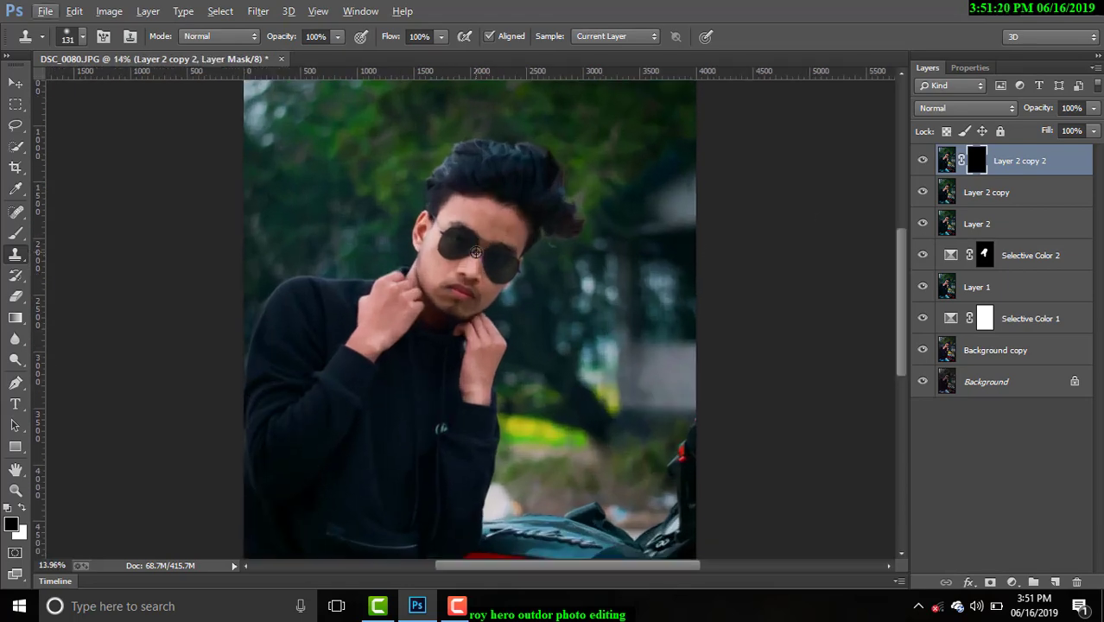
key(alt+e)
key(Escape)
key(e)
Paint the smoothing back onto the face skin, resizing the brush around the sunglasses
scroll(501, 223, up, 2)
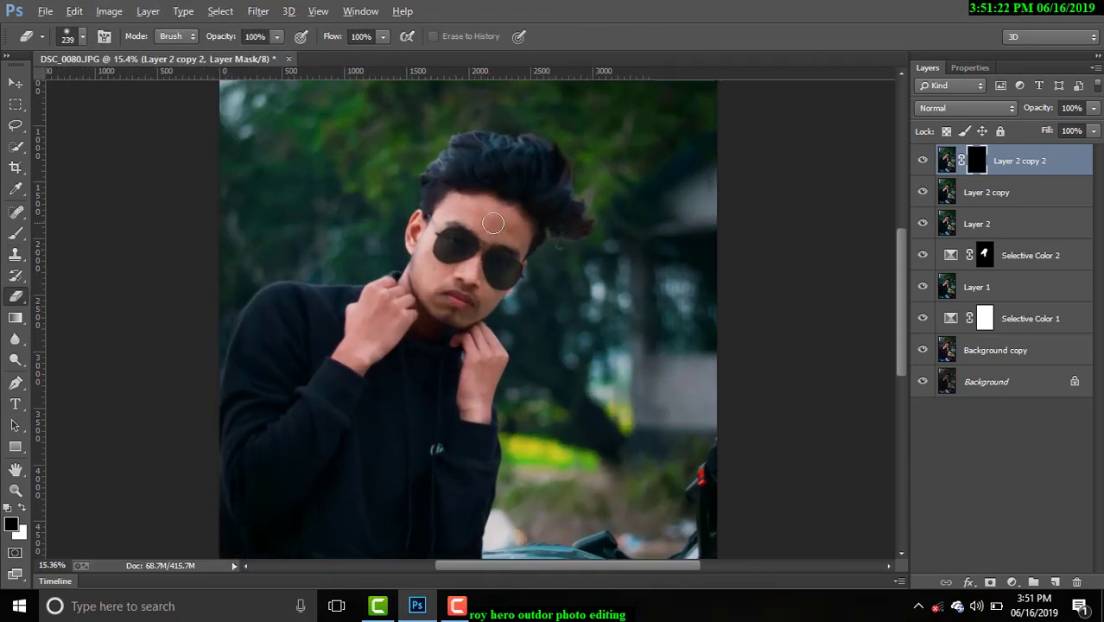
drag(501, 223, 489, 225)
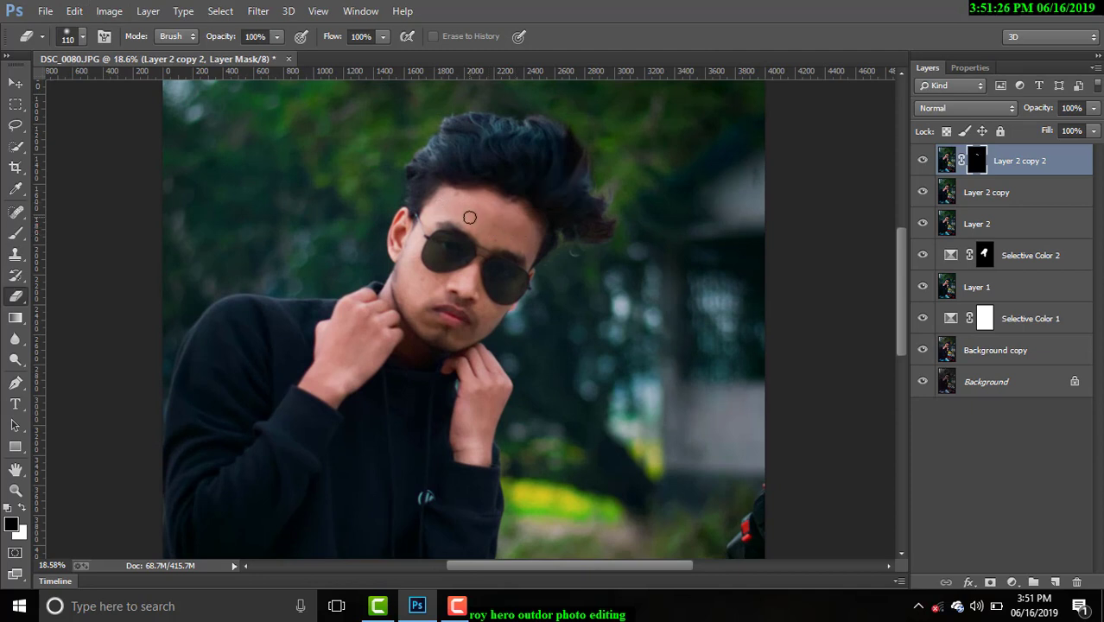
drag(470, 217, 484, 217)
drag(412, 295, 407, 294)
scroll(505, 207, down, 3)
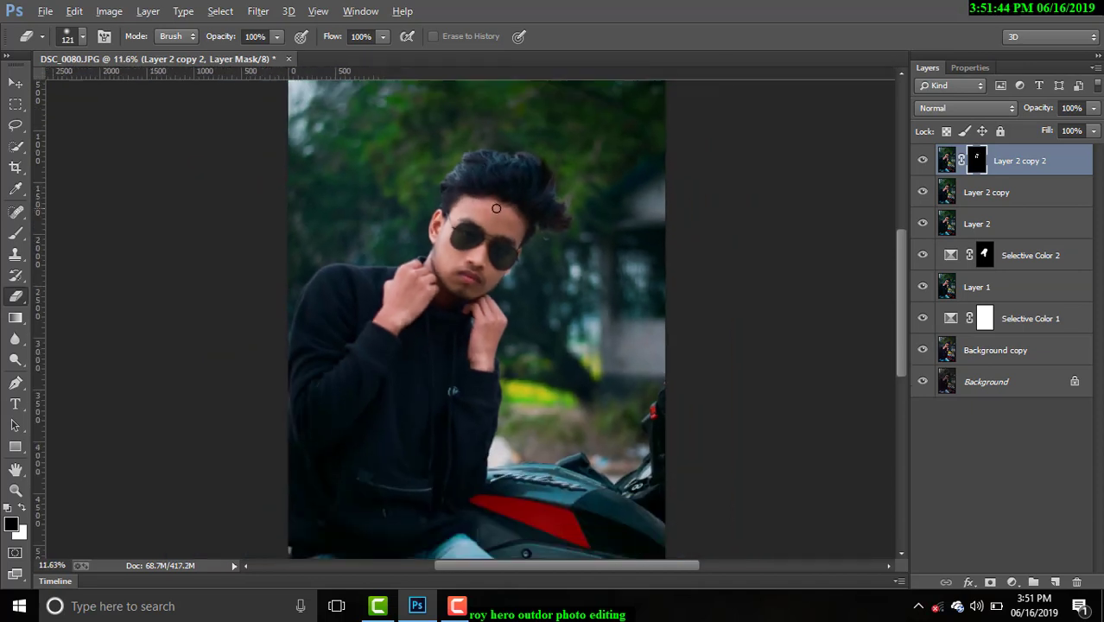
scroll(505, 207, down, 3)
scroll(458, 259, up, 2)
scroll(450, 258, up, 2)
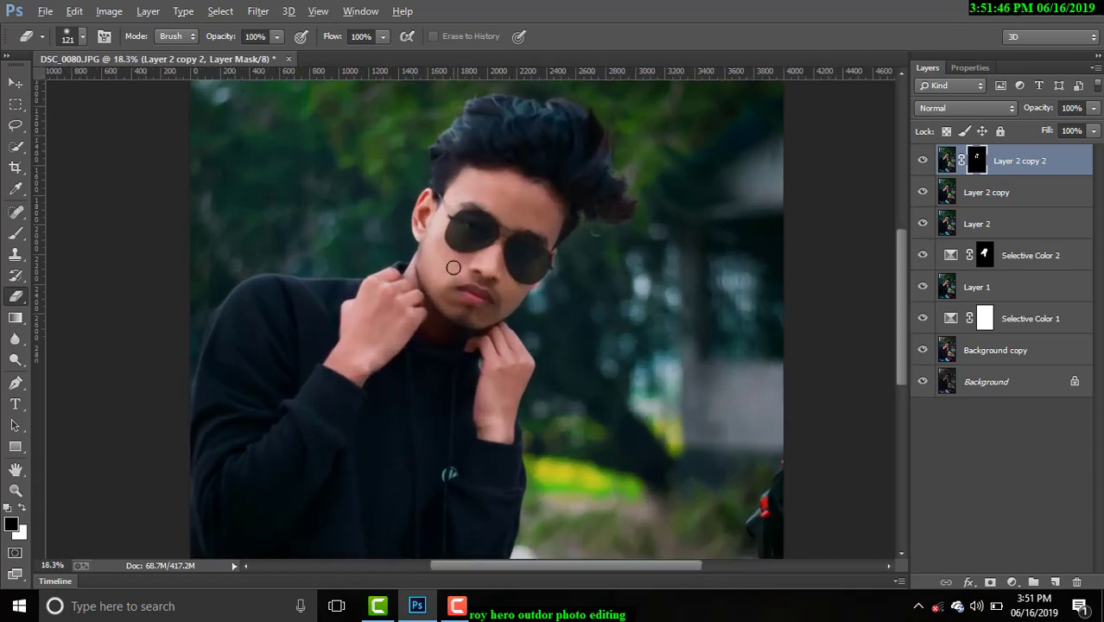
scroll(441, 256, up, 2)
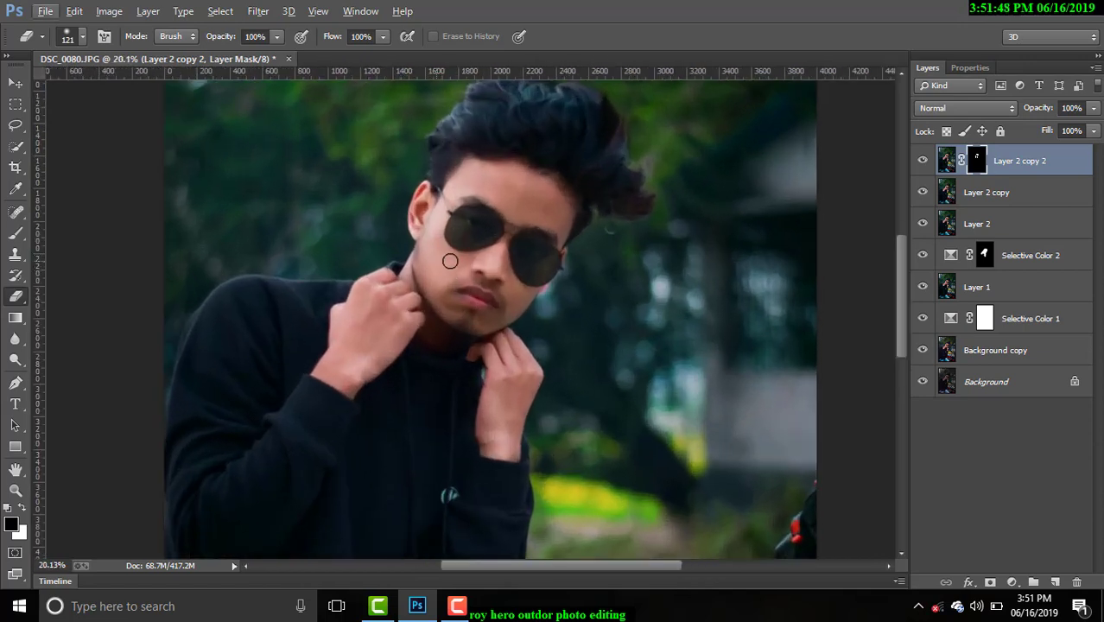
scroll(432, 226, down, 1)
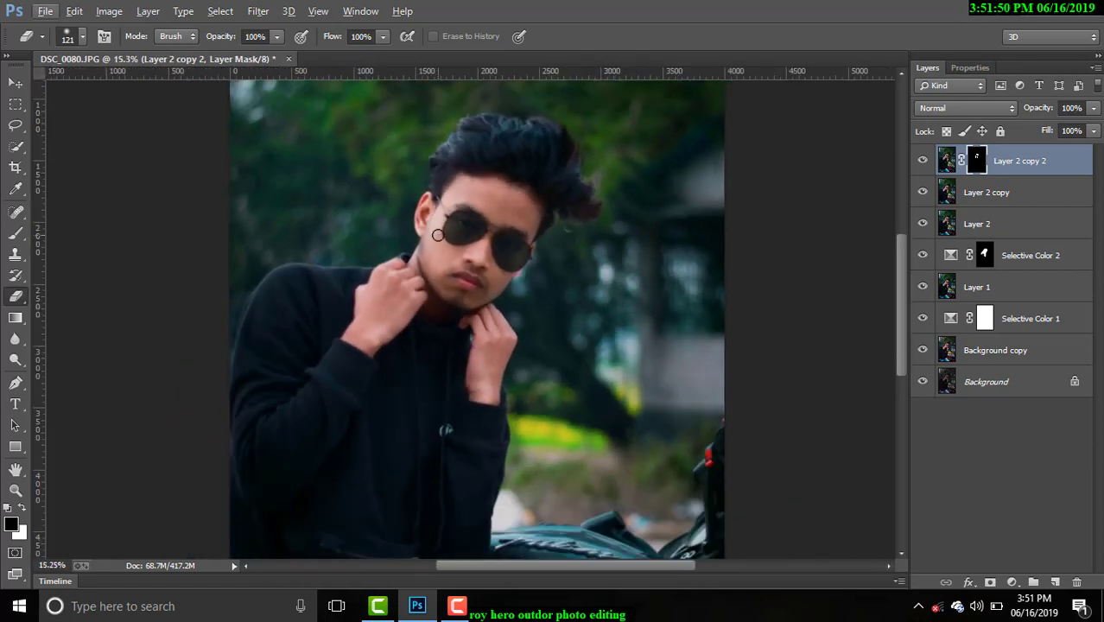
scroll(436, 233, down, 1)
scroll(438, 234, down, 1)
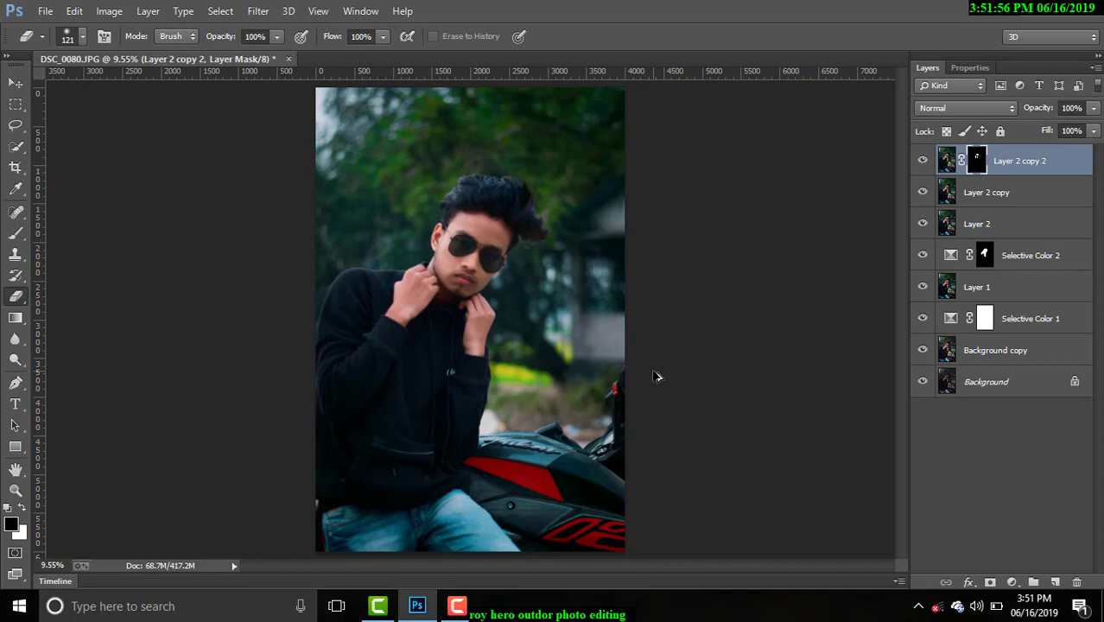
Stamp all visible layers into Layer 3 and duplicate it as Layer 3 copy
key(ctrl+shift+alt+e)
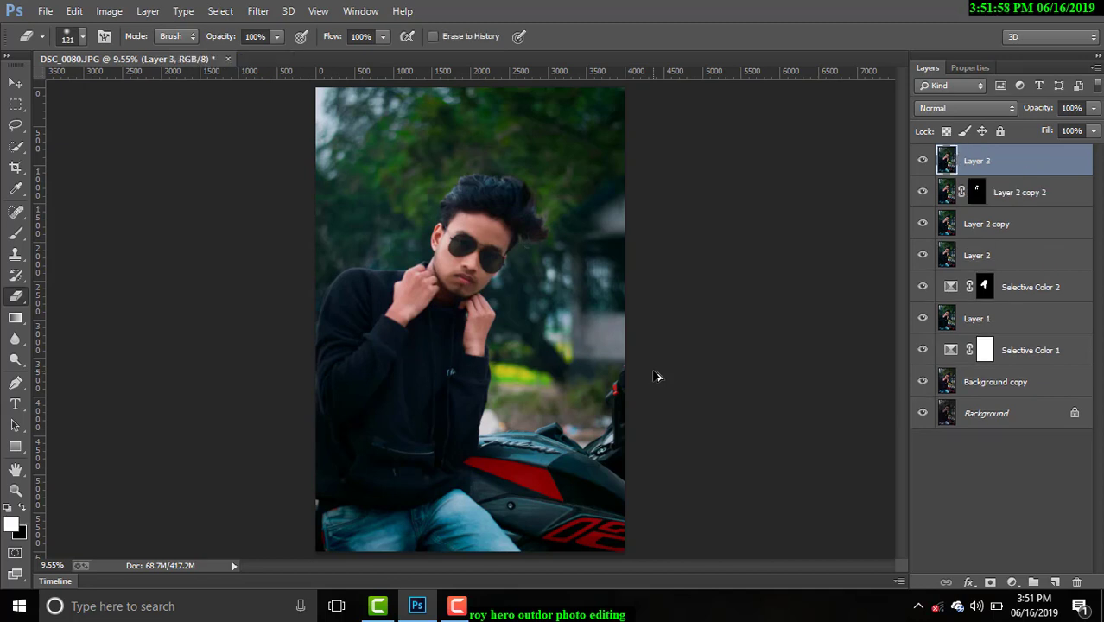
key(ctrl+j)
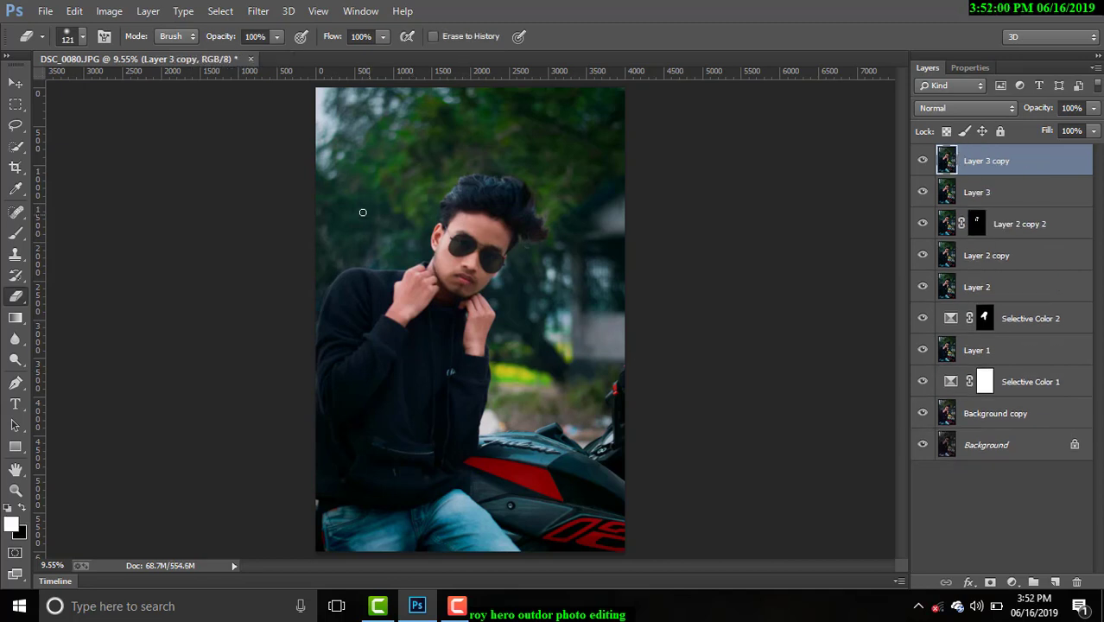
click(258, 11)
mouse_move(284, 413)
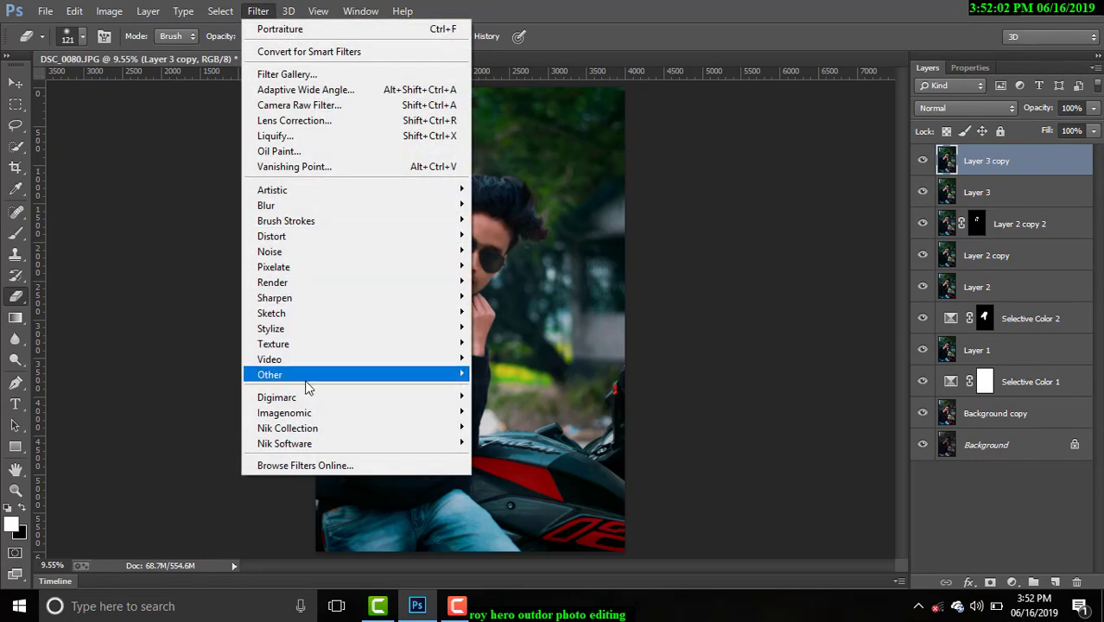
Run Noiseware Professional with Detail Enhancement Sharpening reduced from 10 to 8
click(538, 411)
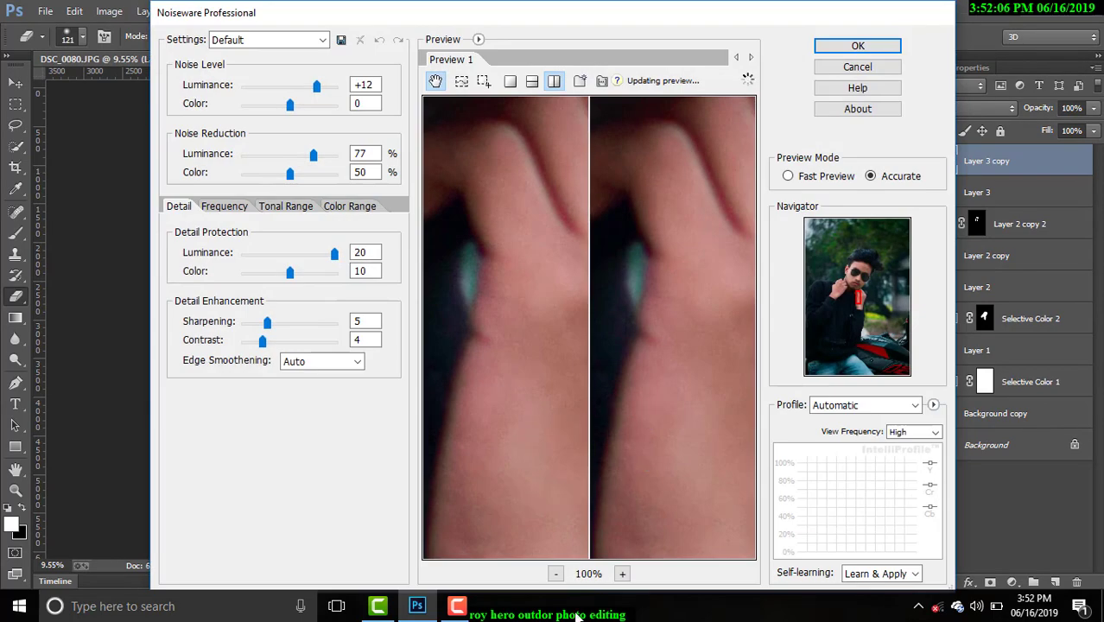
click(556, 575)
click(557, 575)
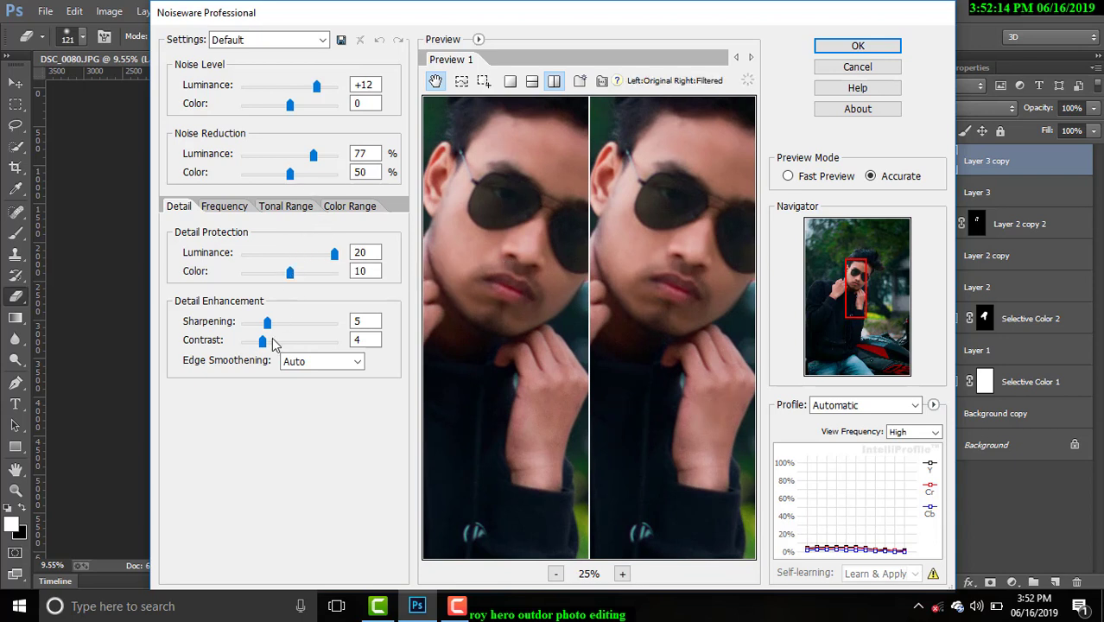
click(272, 326)
mouse_move(272, 326)
mouse_down()
mouse_move(259, 329)
mouse_move(292, 329)
mouse_up()
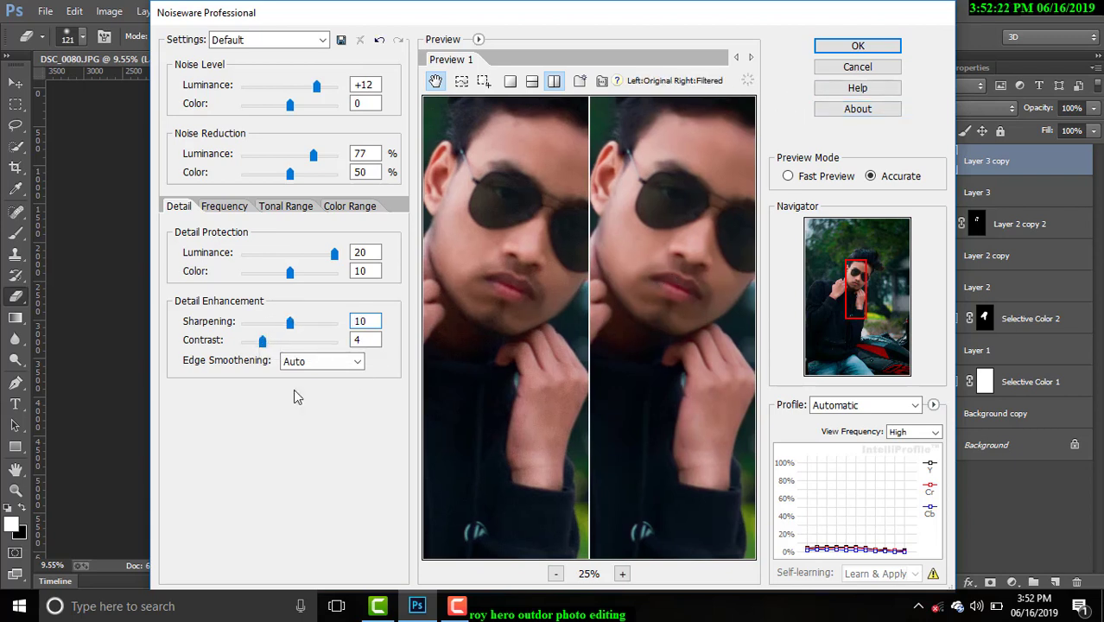
drag(289, 323, 280, 323)
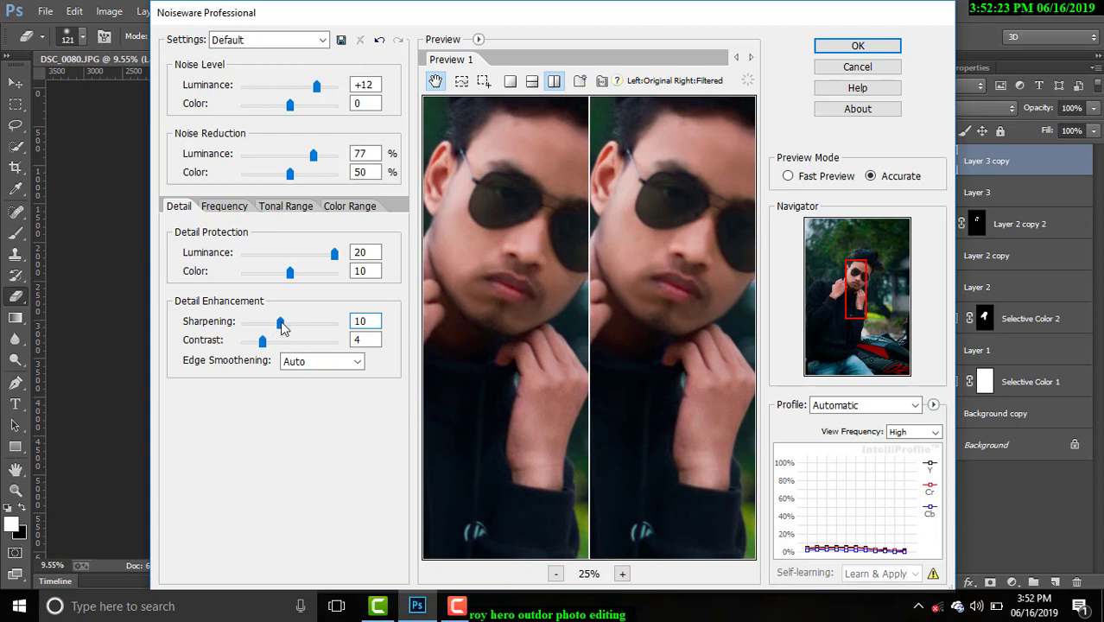
click(622, 574)
drag(635, 365, 651, 467)
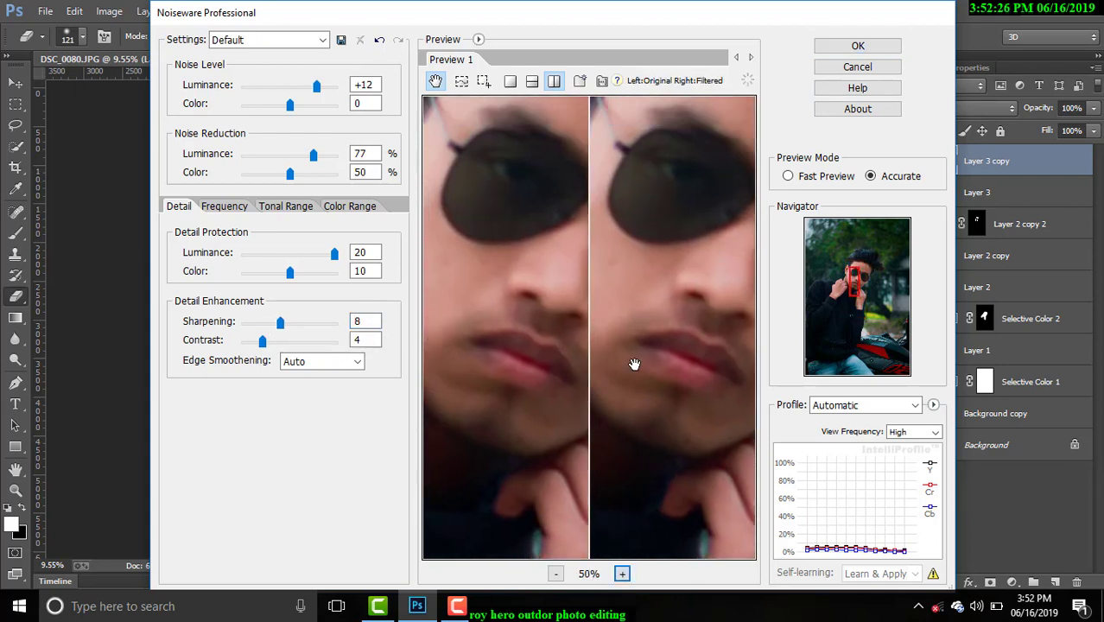
drag(632, 354, 674, 462)
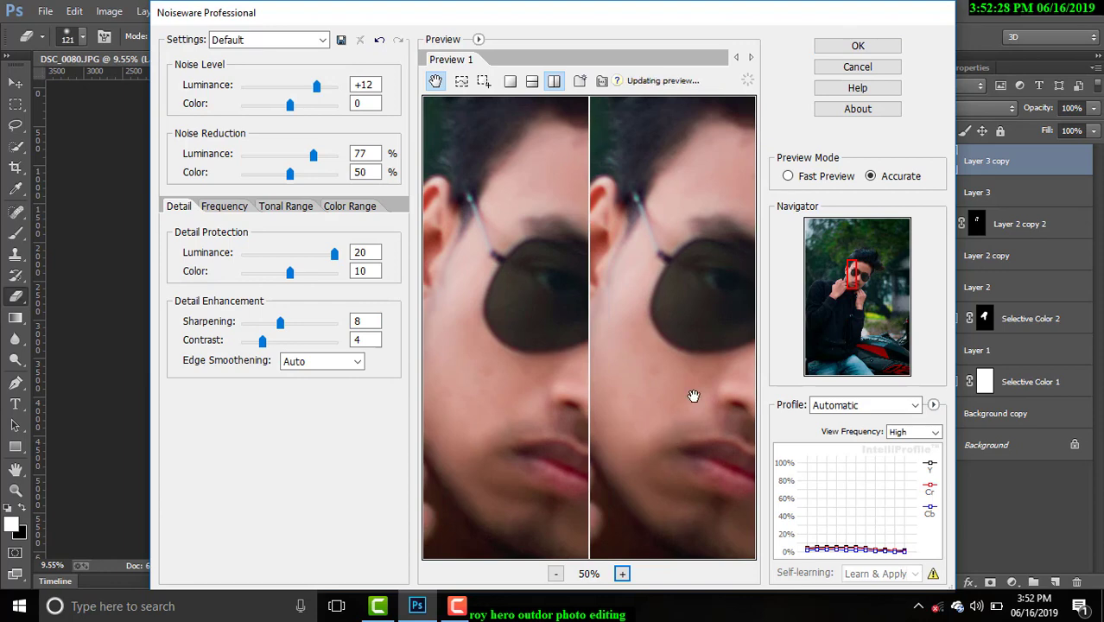
click(858, 46)
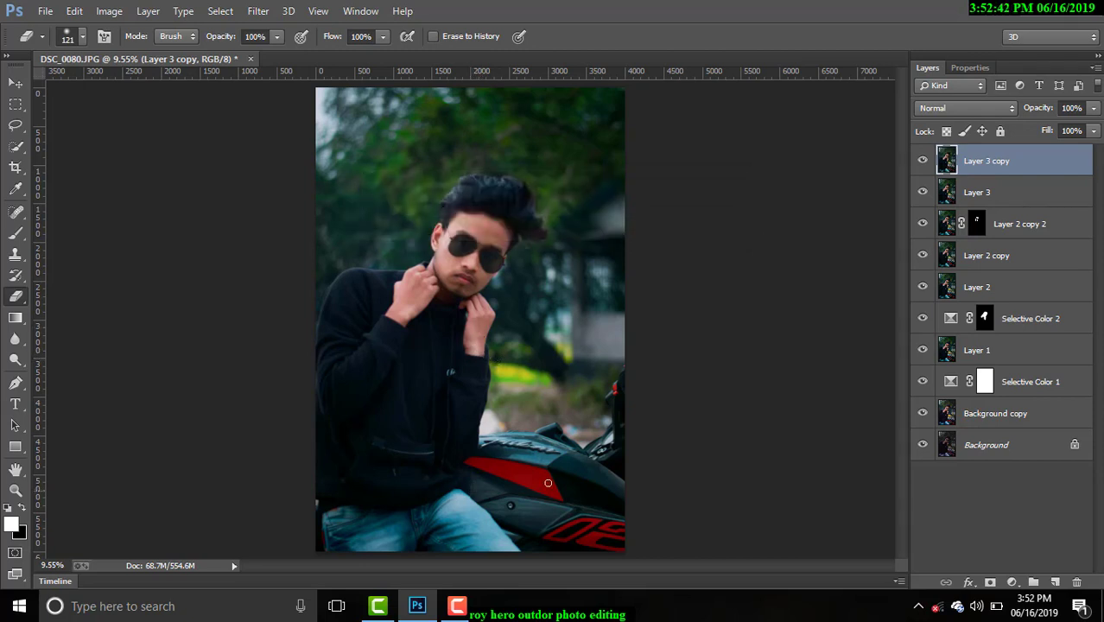
Duplicate the noise-reduced layer as Layer 3 copy 2 and apply High Pass at 4.1 pixels
key(ctrl+j)
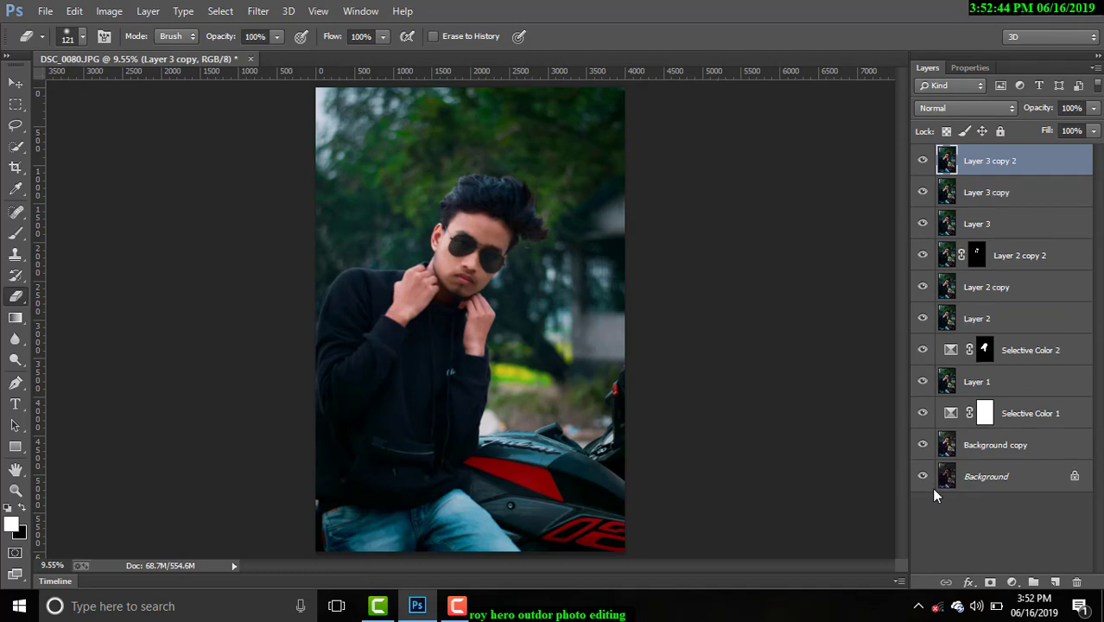
click(258, 10)
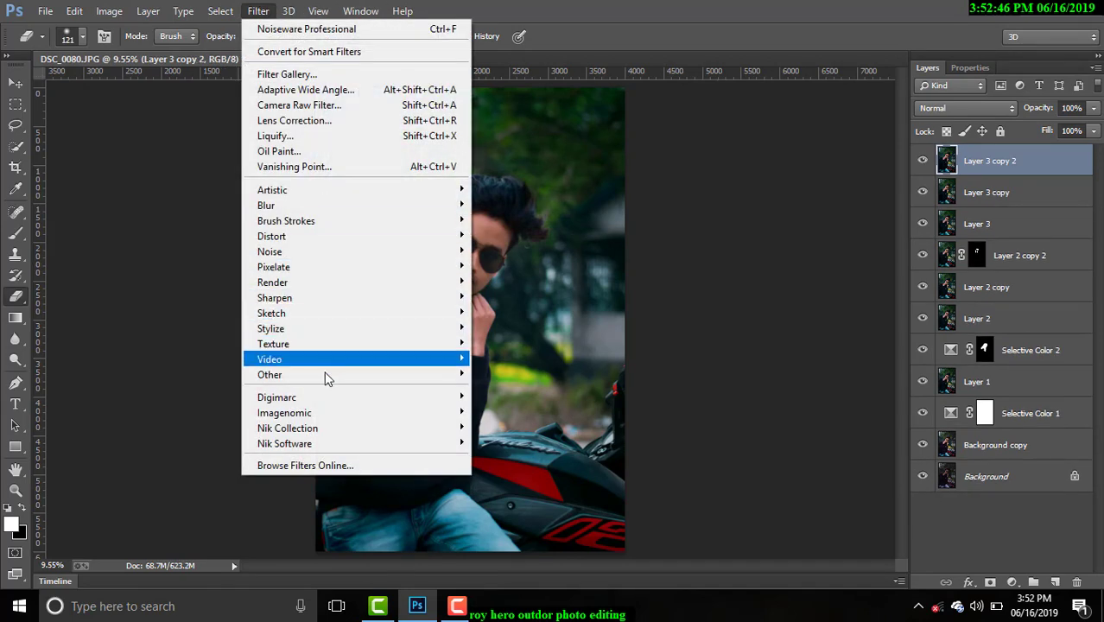
click(507, 390)
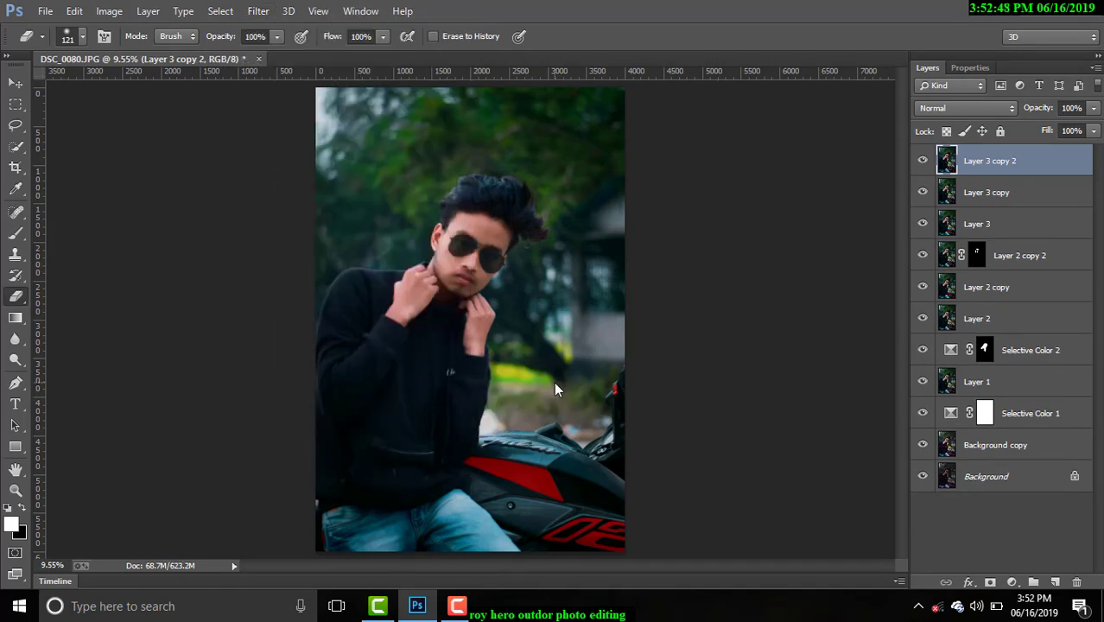
click(258, 11)
mouse_move(270, 374)
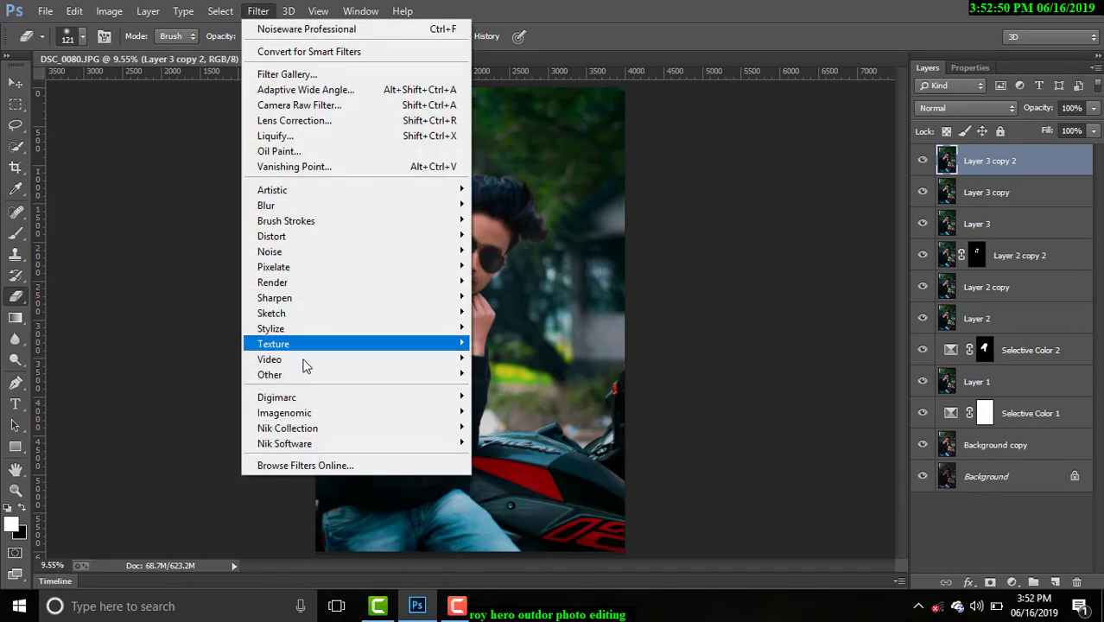
click(491, 390)
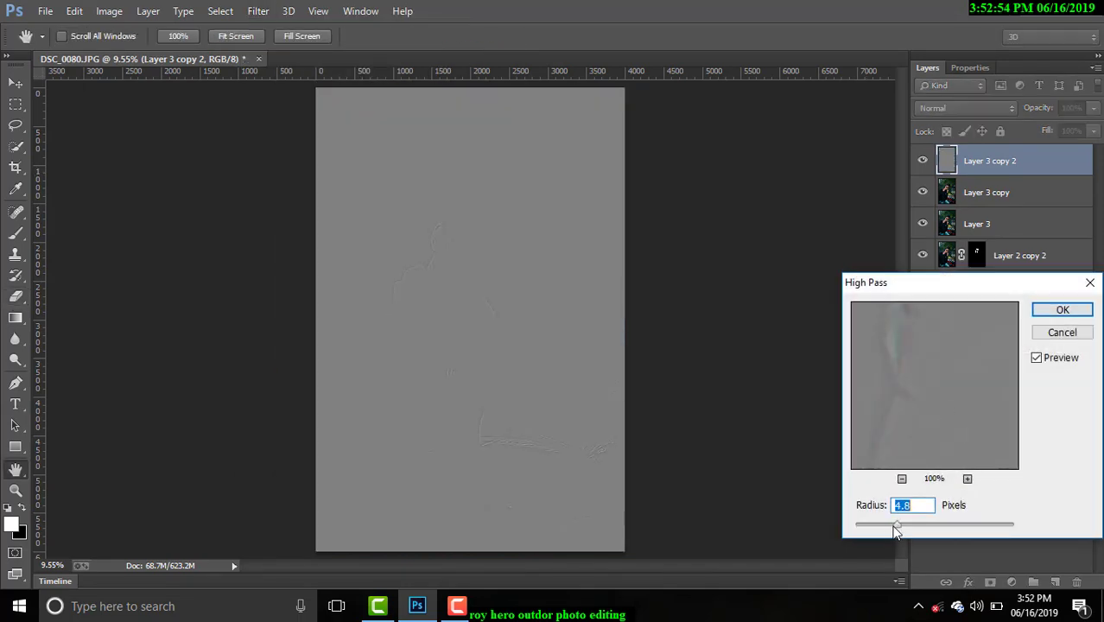
click(1054, 311)
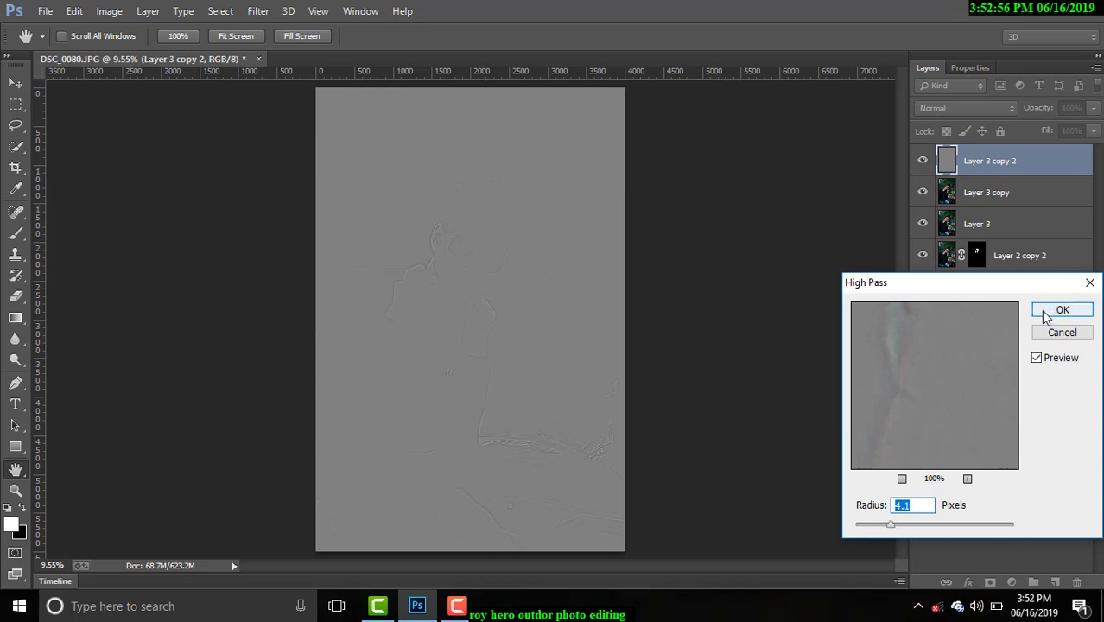
key(e)
click(972, 107)
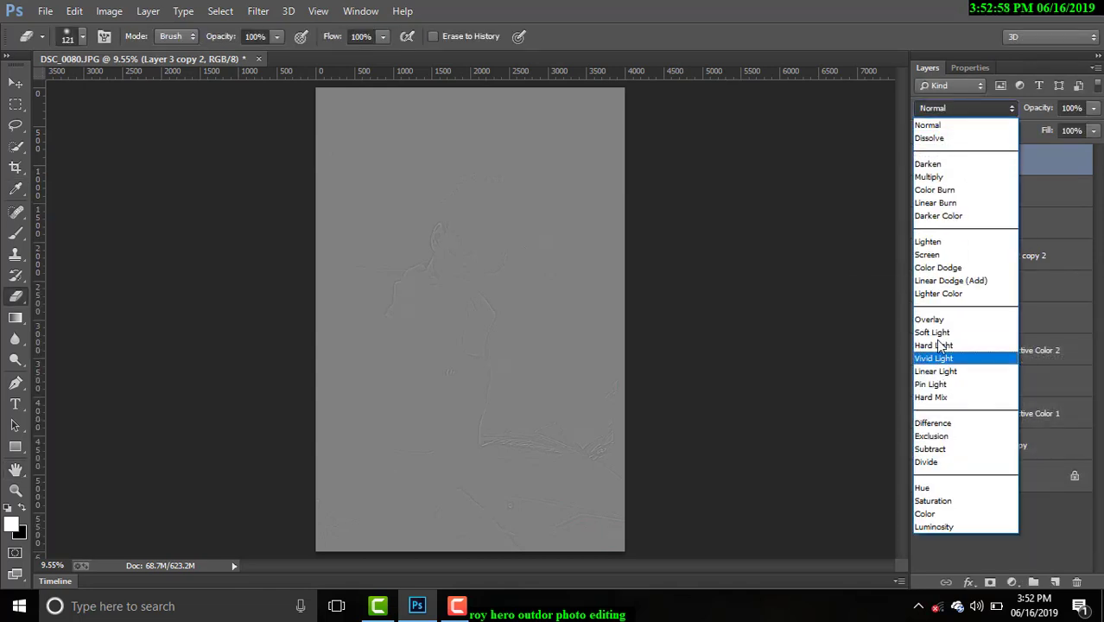
Set Layer 3 copy 2 to Overlay blending after briefly trying Luminosity, checking the sharpened face
click(950, 314)
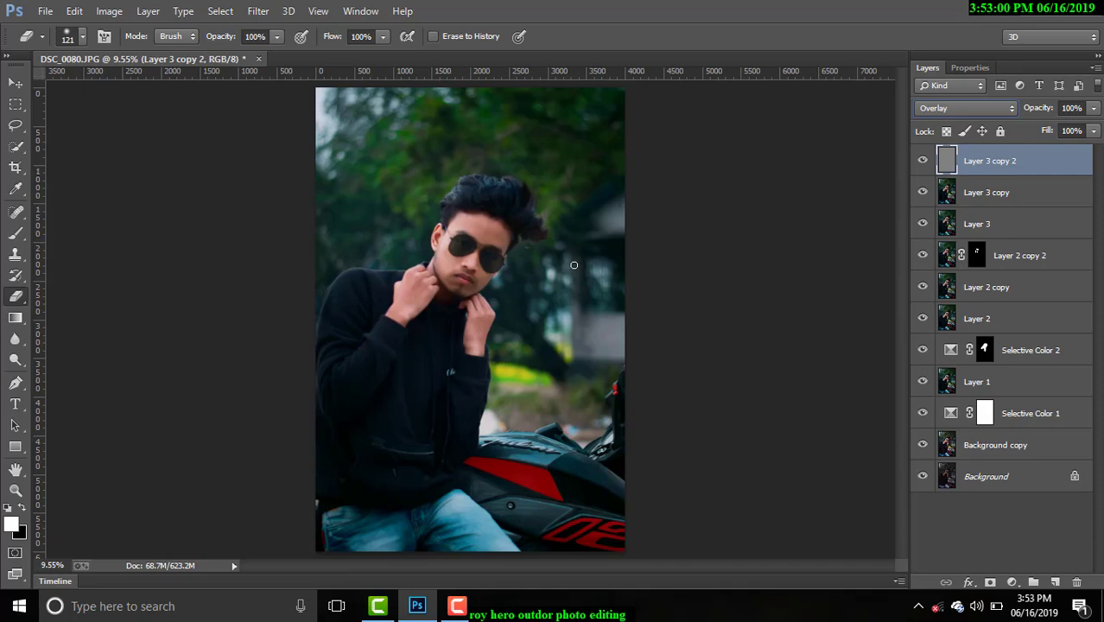
key(ctrl+plus)
key(ctrl+plus)
key(ctrl+plus)
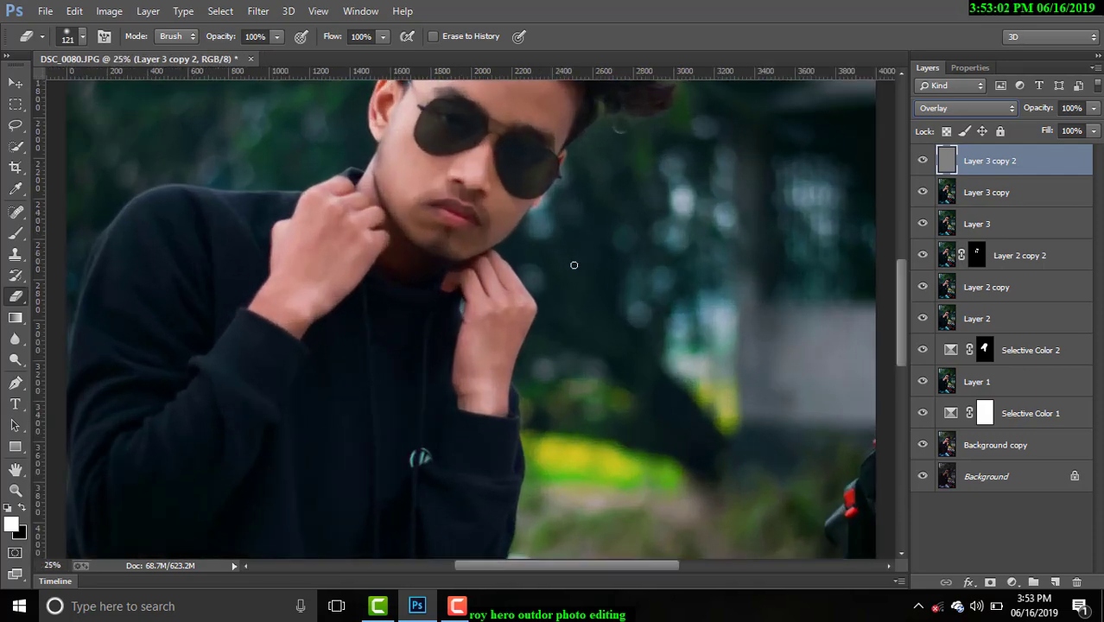
key(shift+alt+y)
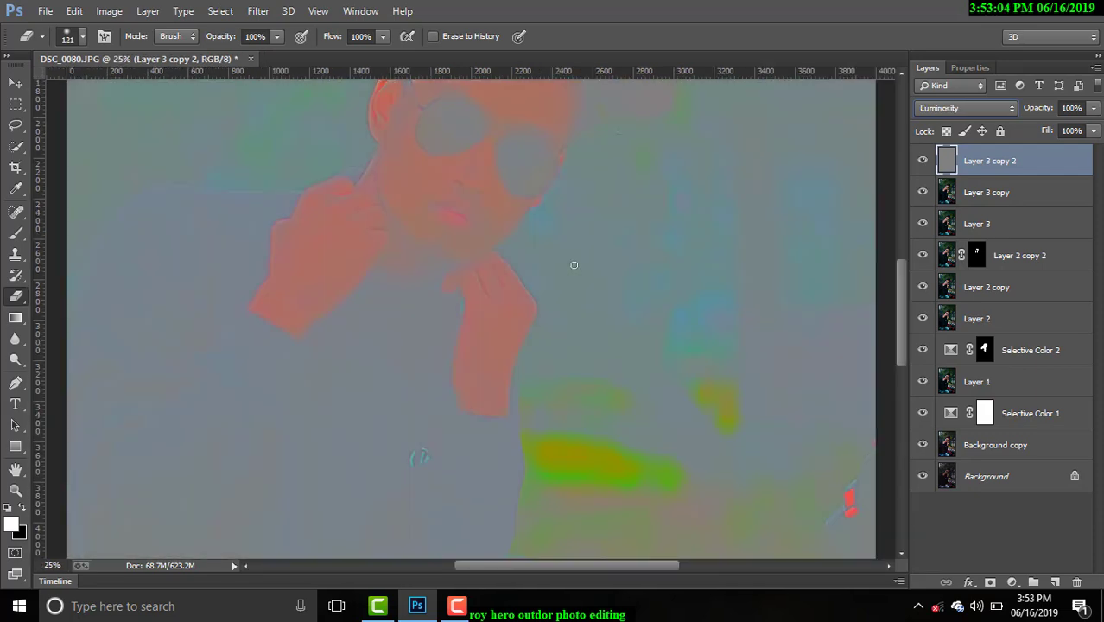
key(shift+alt+o)
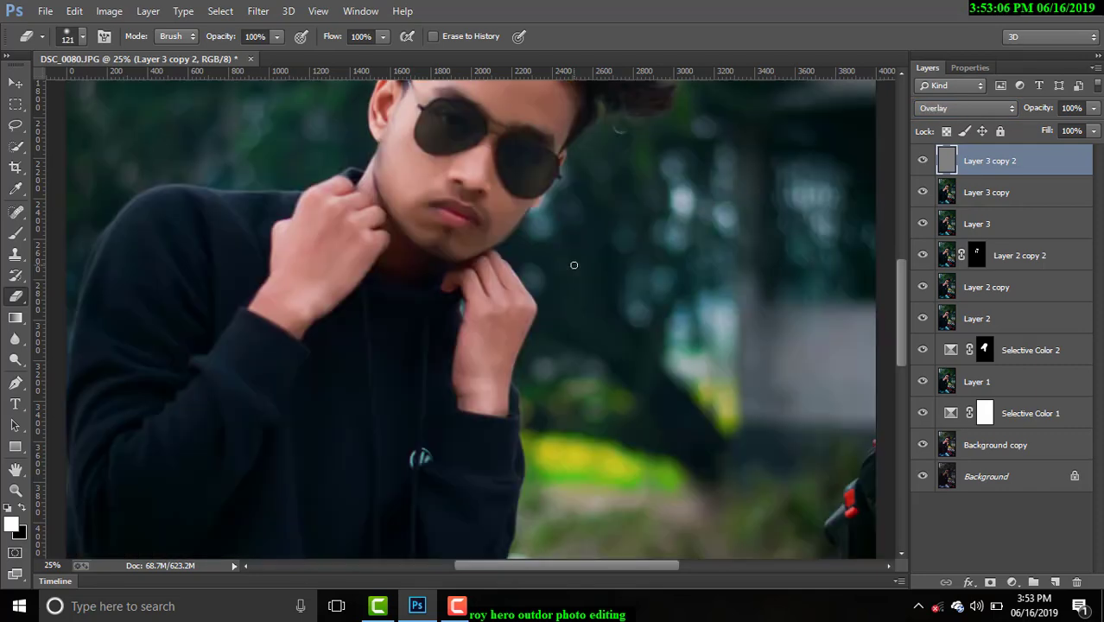
scroll(513, 303, down, 2)
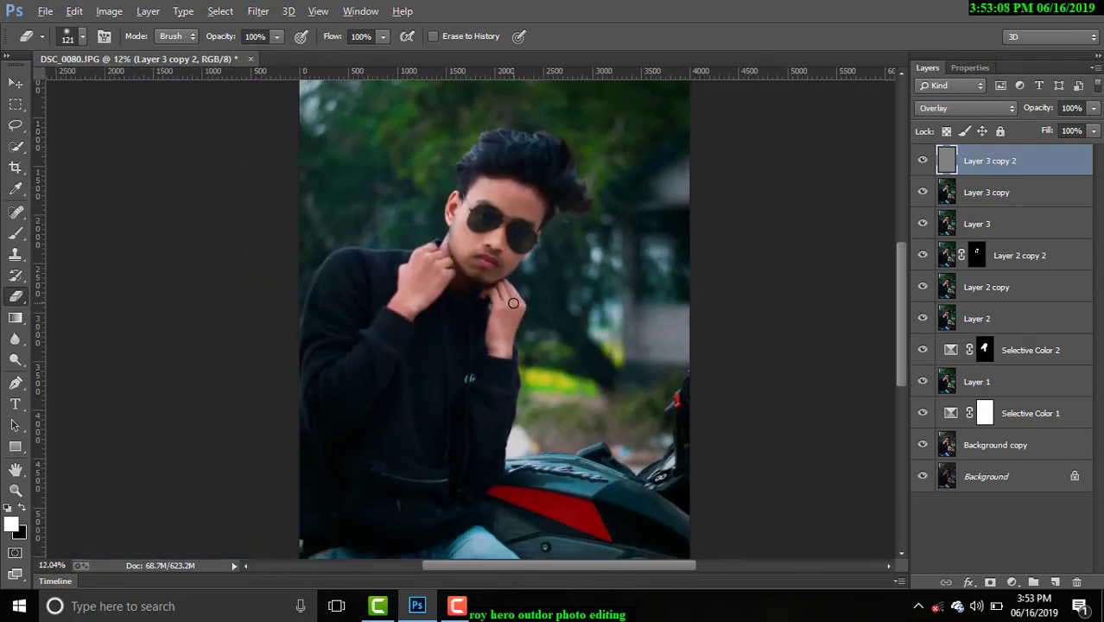
scroll(513, 303, down, 2)
scroll(513, 304, down, 1)
scroll(513, 304, down, 1)
scroll(513, 303, up, 1)
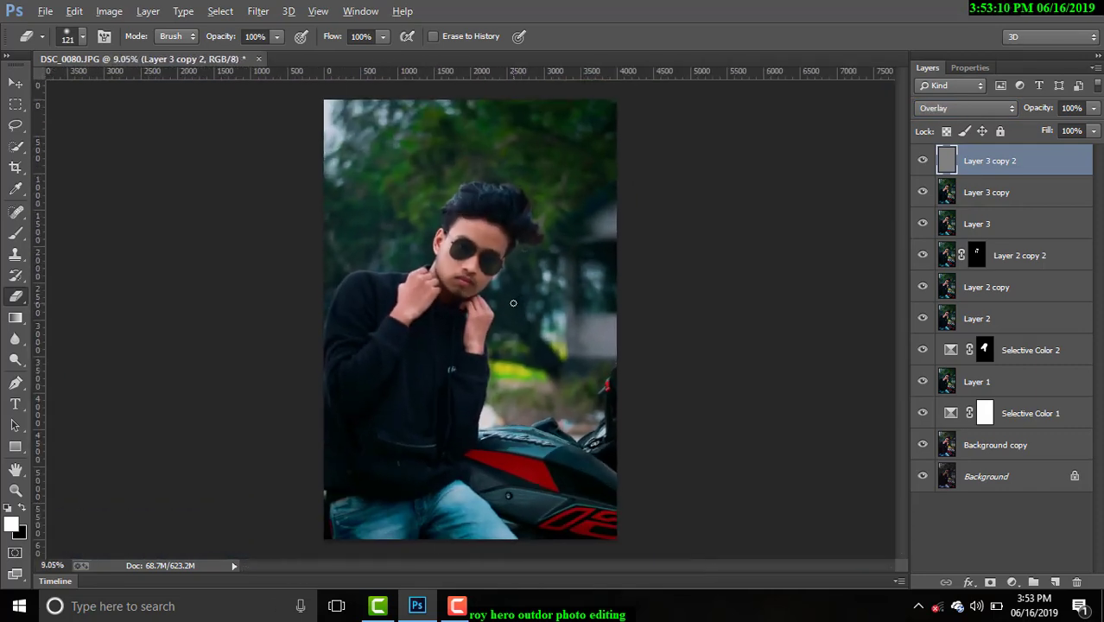
alt+click(924, 486)
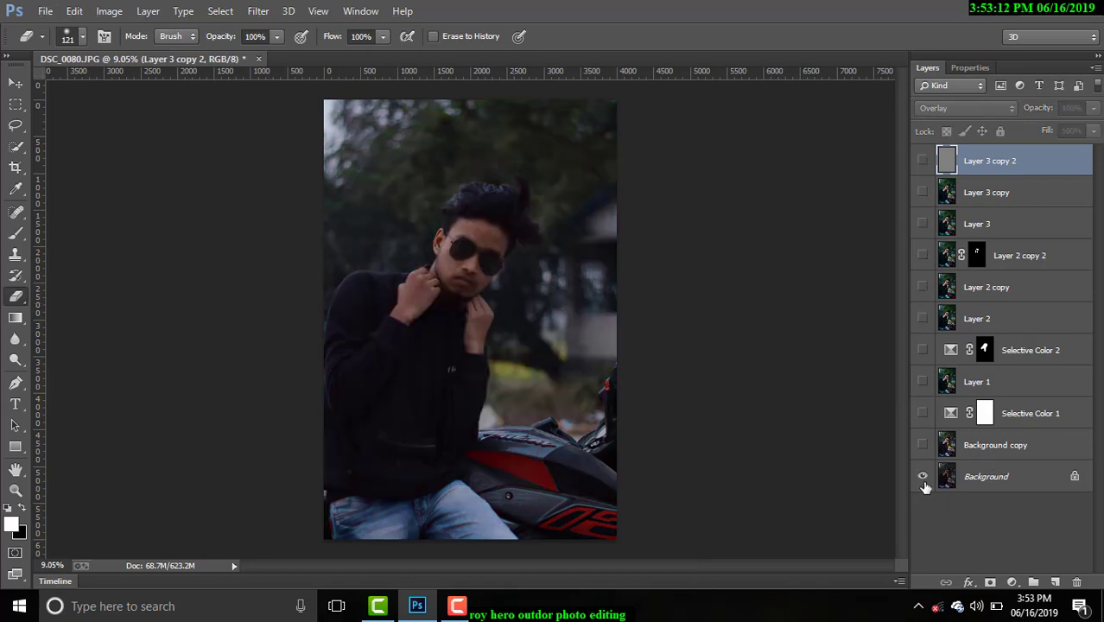
alt+click(924, 486)
alt+click(924, 486)
alt+click(924, 486)
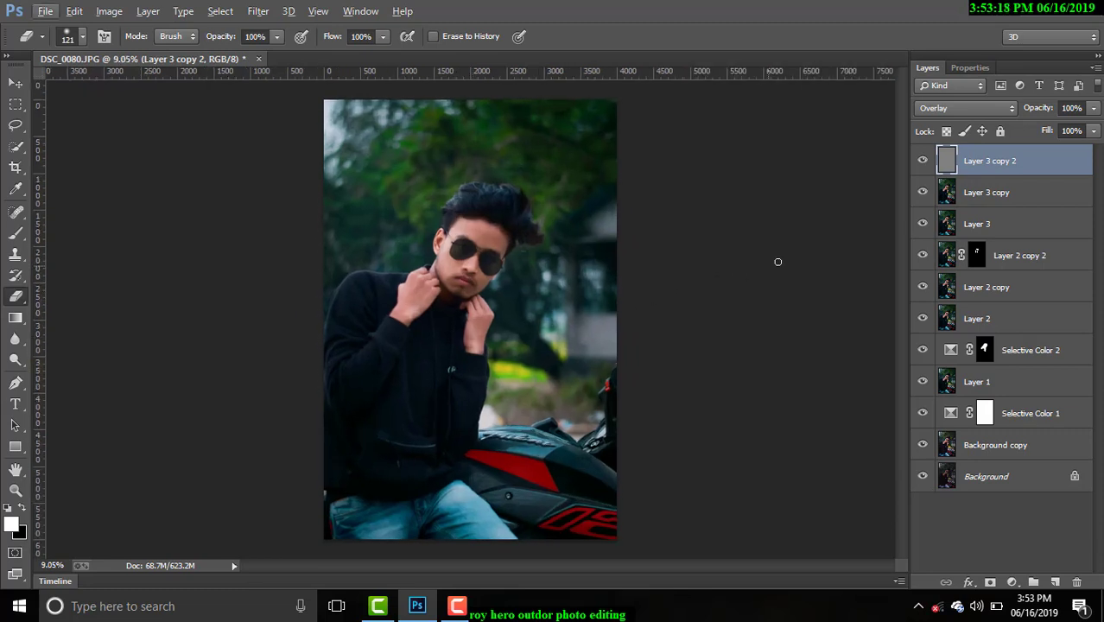
click(458, 605)
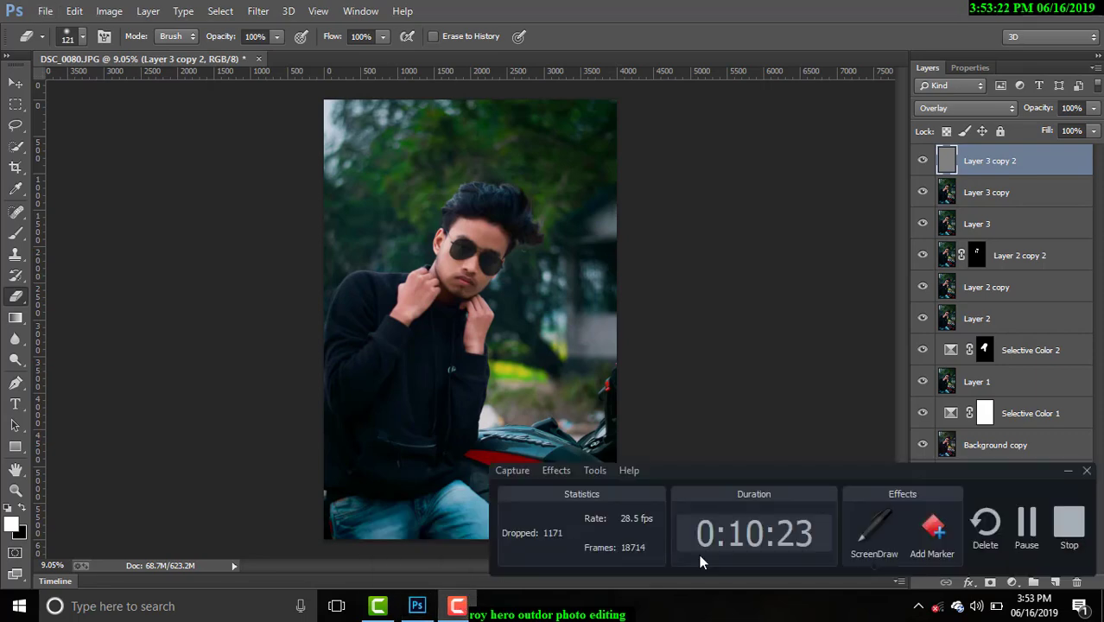